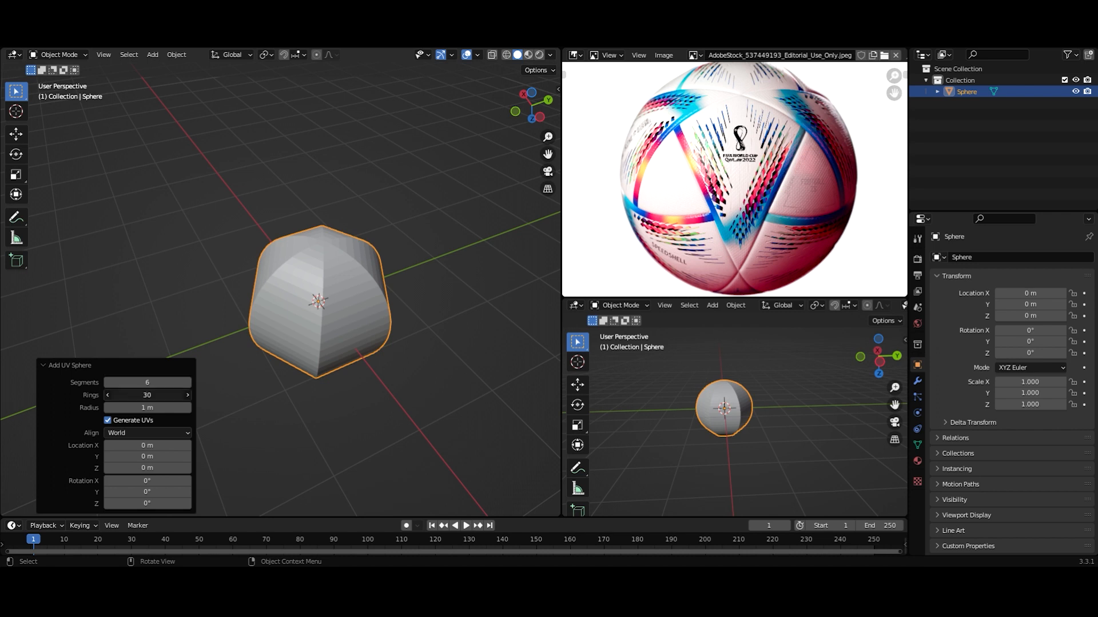
- Set the new UV sphere's rings to 30 and its radius to 27 cm
key(Return)
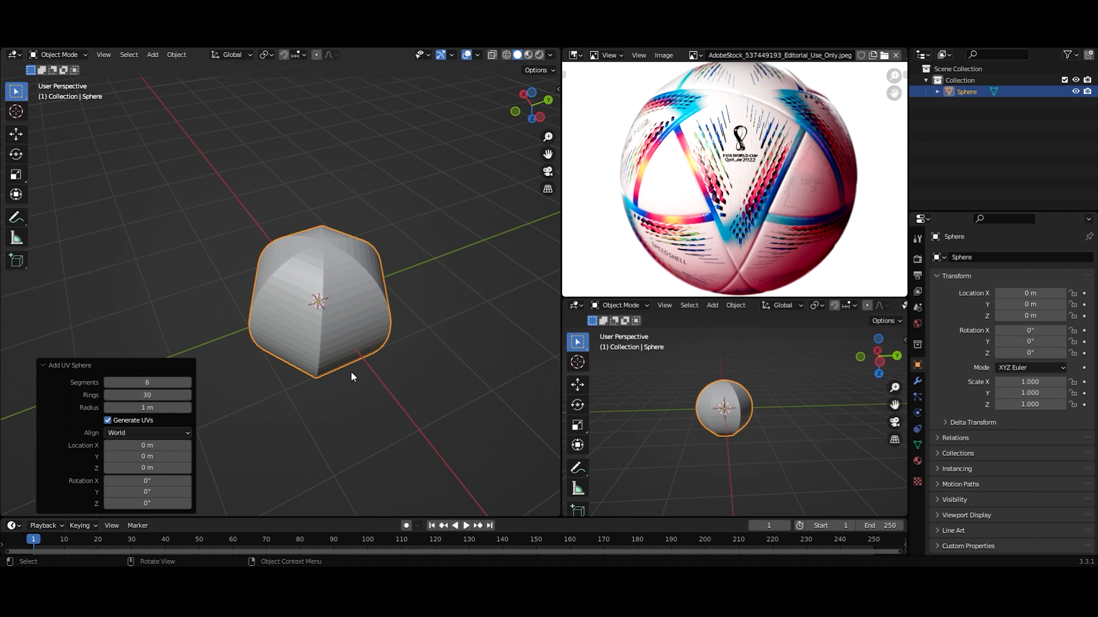
click(159, 408)
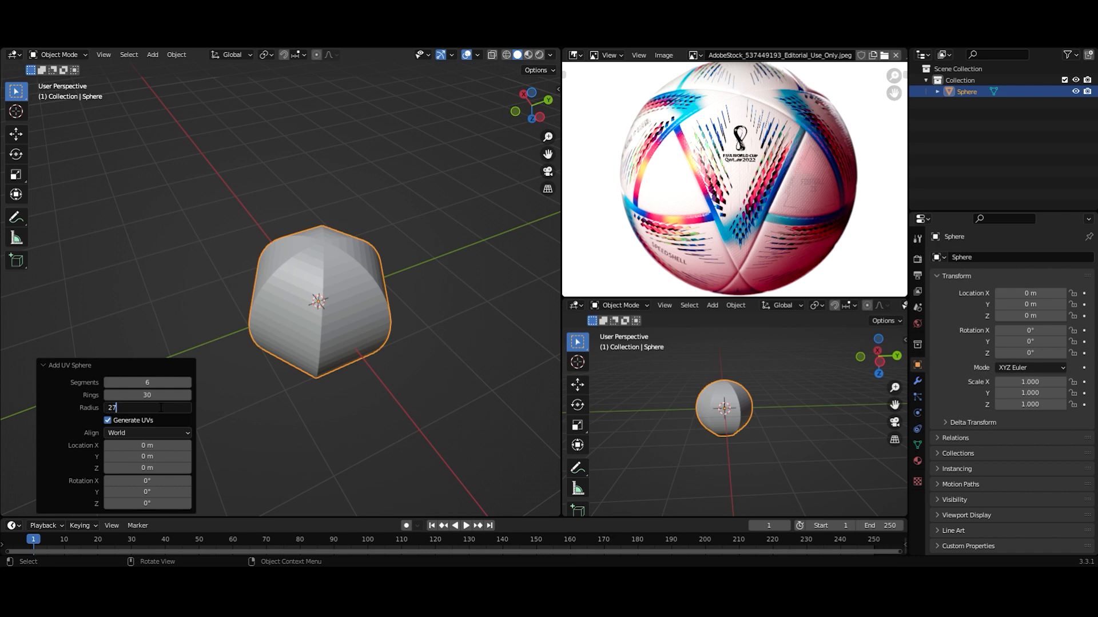
text(27cm)
key(Return)
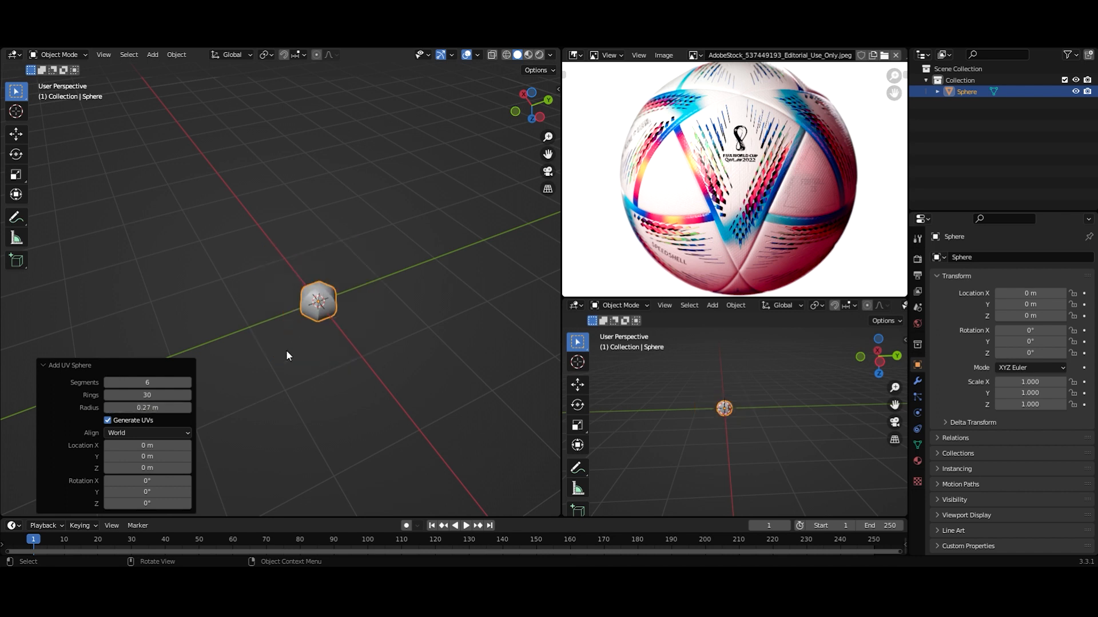
click(298, 383)
- Duplicate the sphere in place and rotate the copy 90° about the global X axis
scroll(307, 372, up, 6)
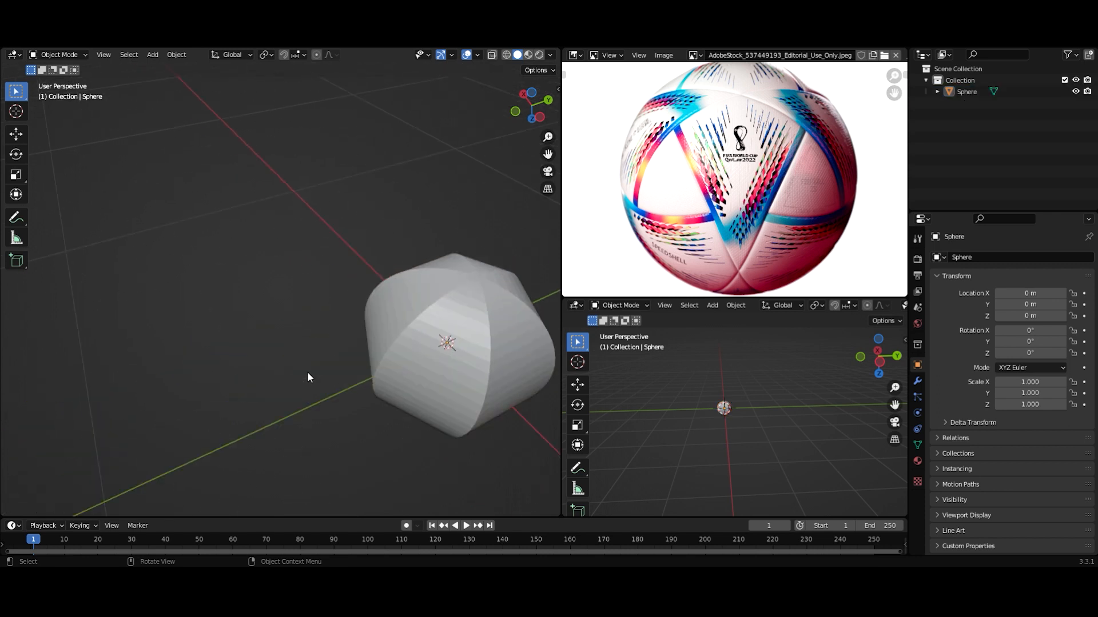
click(424, 360)
key(KP_Decimal)
middle_drag(380, 366, 336, 348)
scroll(348, 315, down, 1)
scroll(338, 331, down, 1)
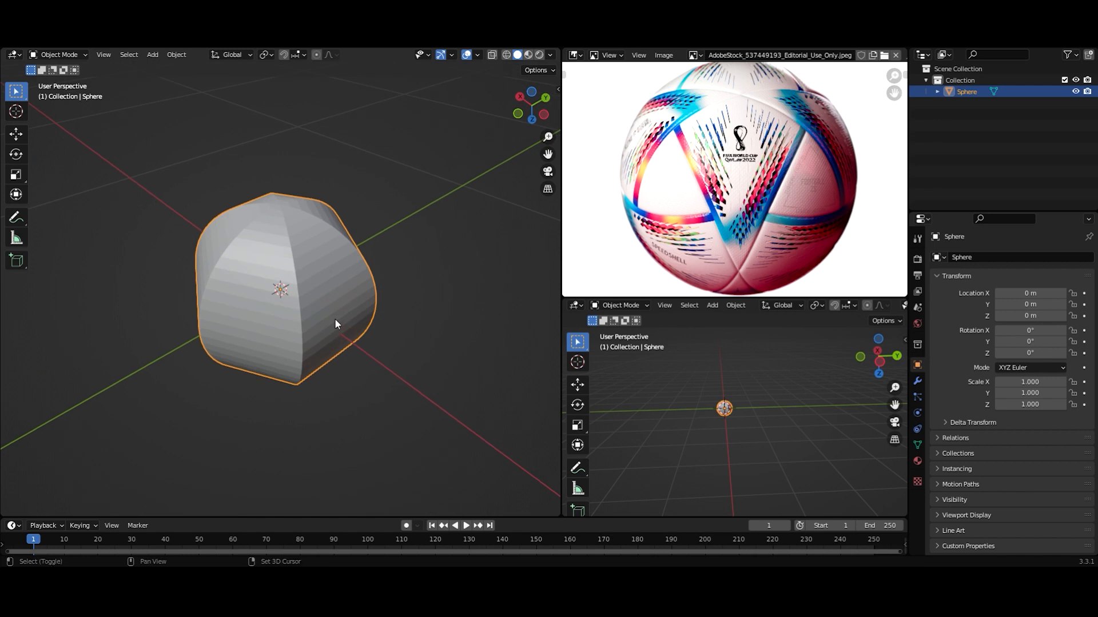
key(shift+d)
key(r)
text(x)
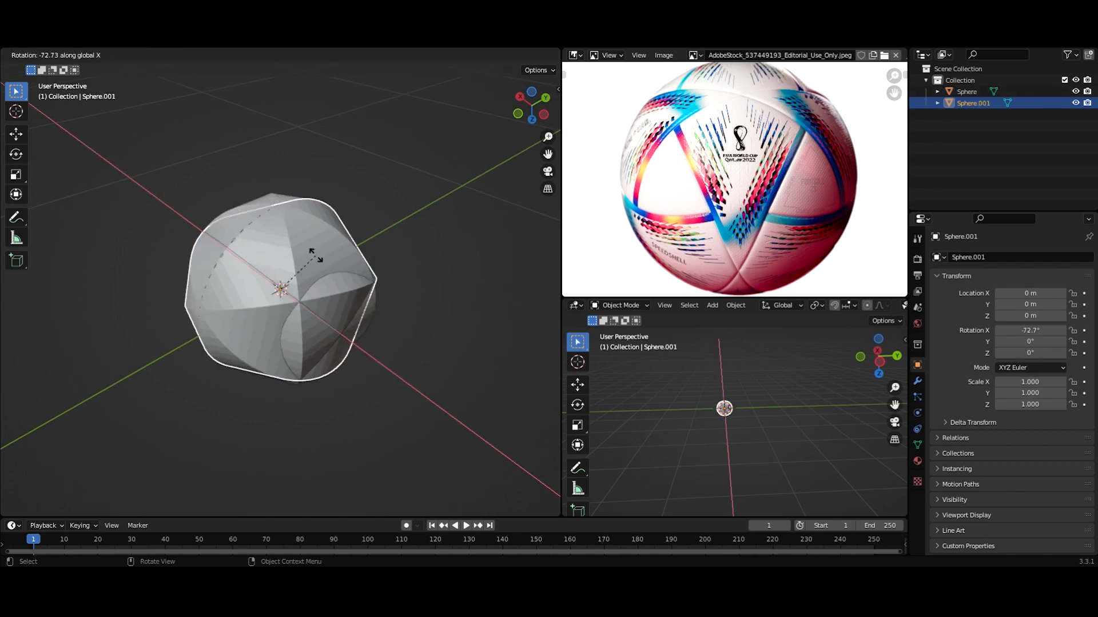
text(90)
key(Return)
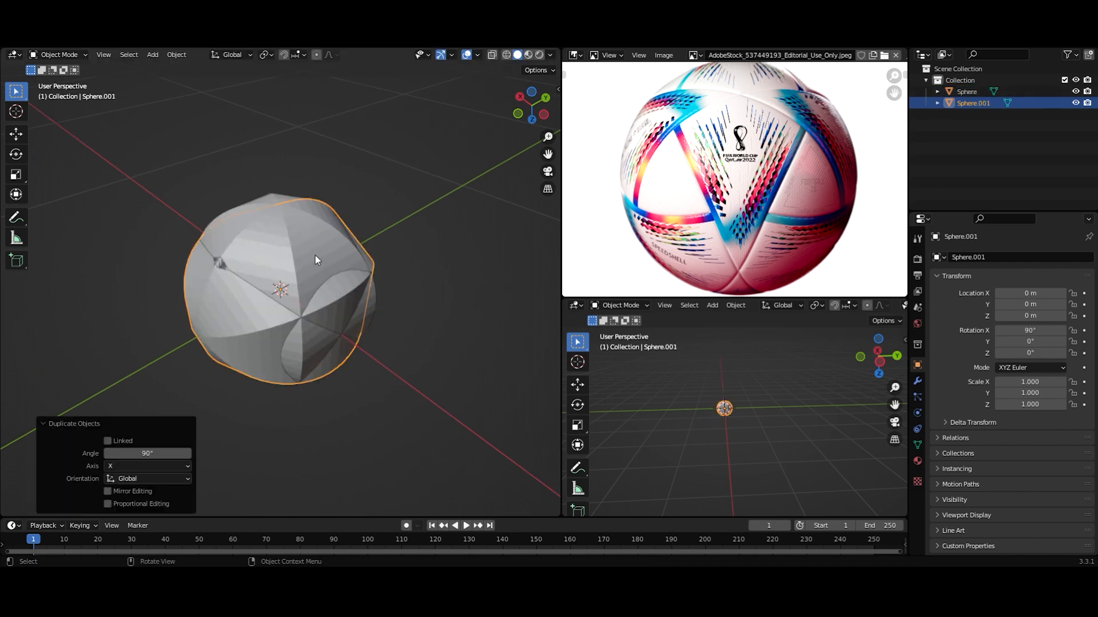
- Duplicate the original sphere in place and rotate this copy 90° about the global Y axis
click(307, 256)
key(shift+d)
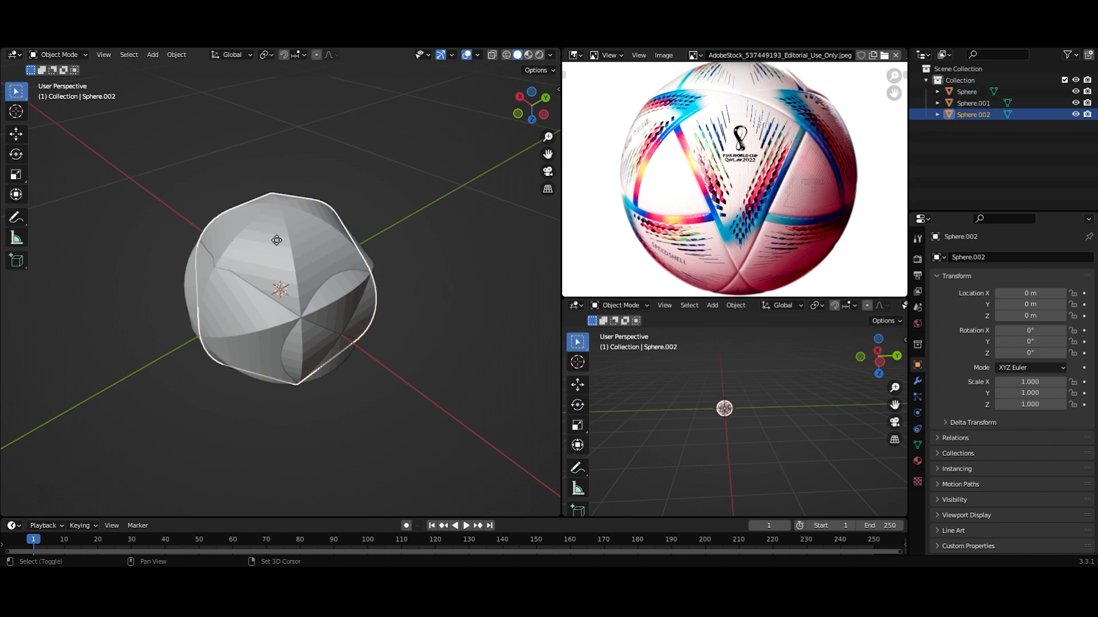
text(ry90)
key(Return)
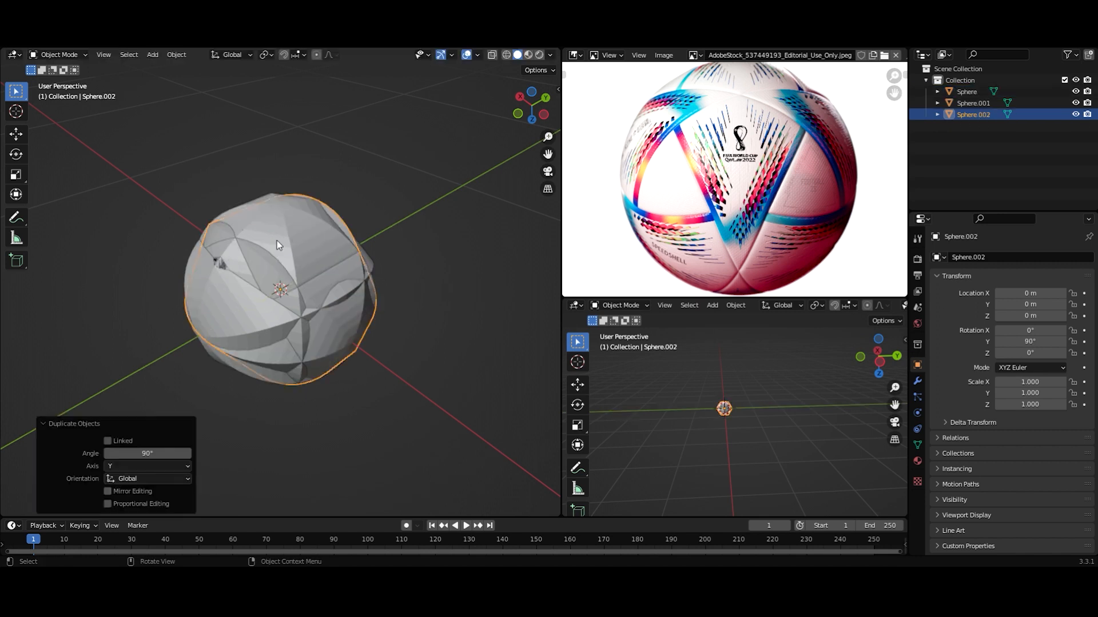
click(438, 302)
- Rotate the original sphere 90° about the global Z axis
middle_drag(438, 302, 241, 340)
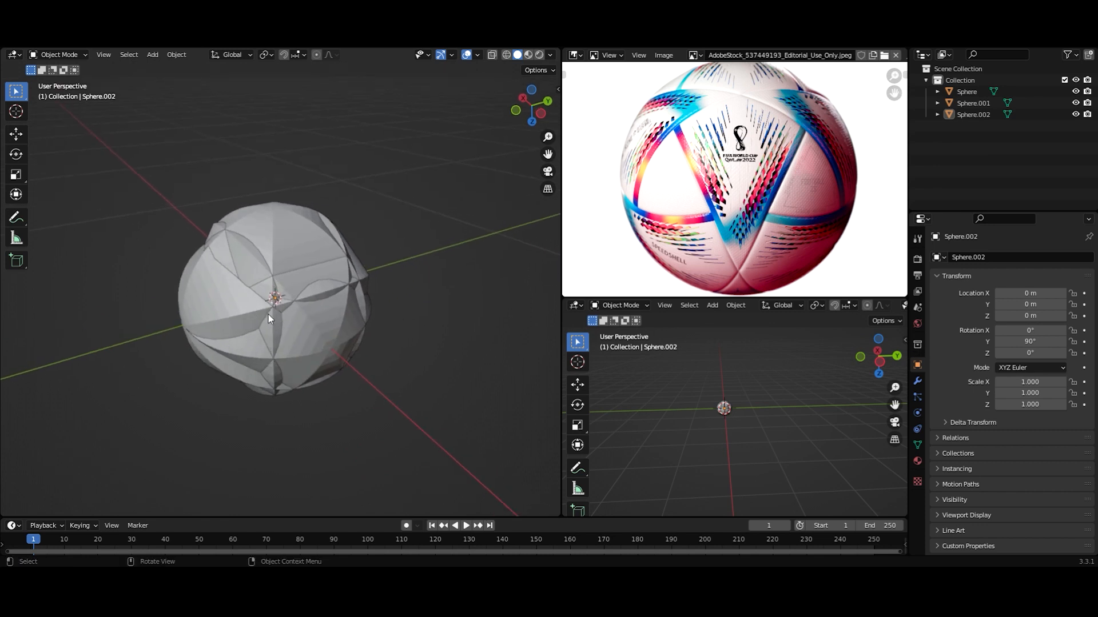
middle_drag(304, 263, 293, 276)
click(274, 227)
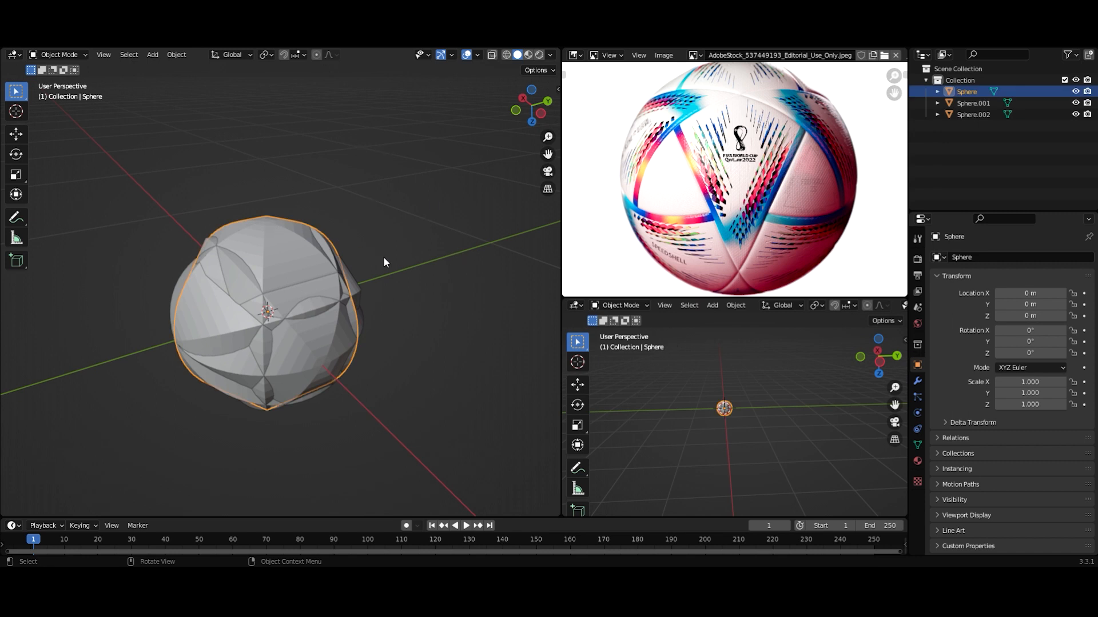
text(rz)
text(90)
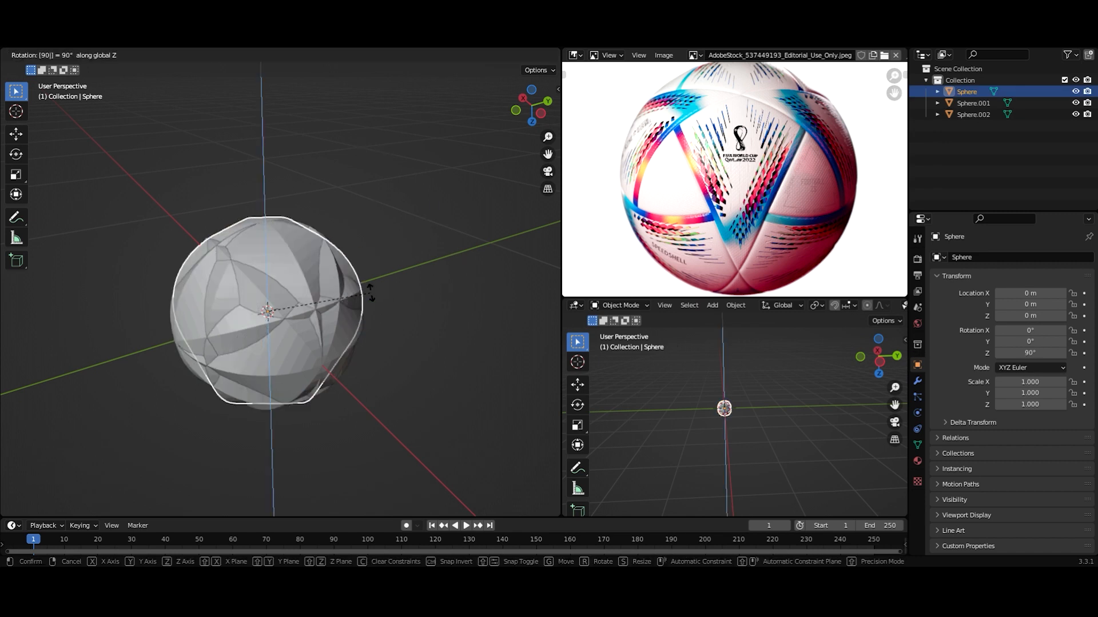
key(Return)
- Examine the panel pattern formed by the three intersecting spheres and compare it with the reference ball photo
scroll(155, 372, up, 2)
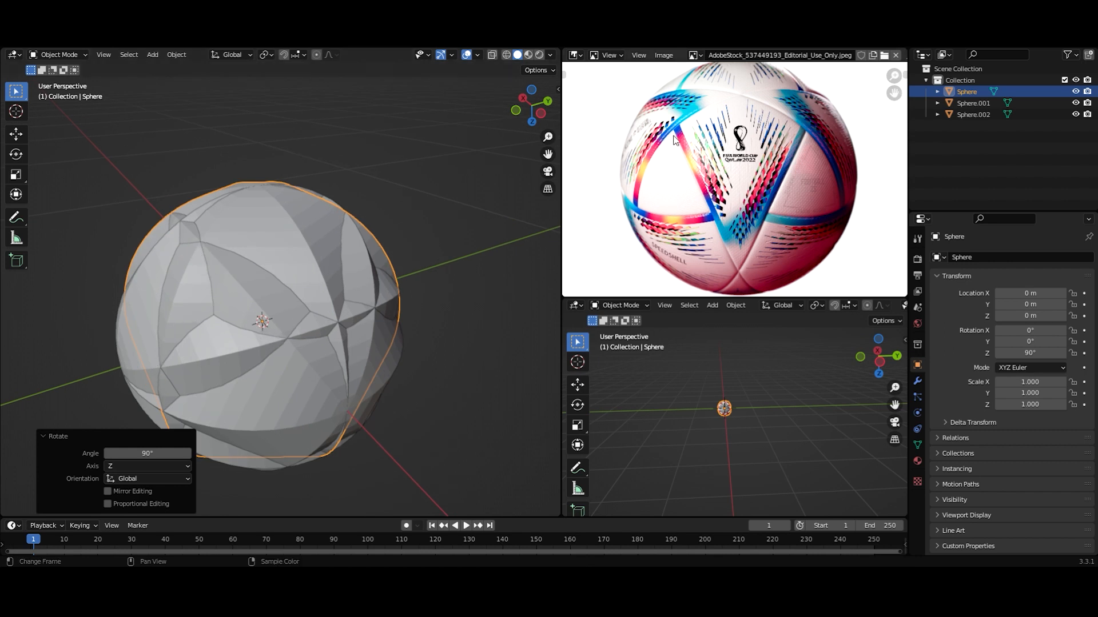
middle_drag(440, 263, 252, 315)
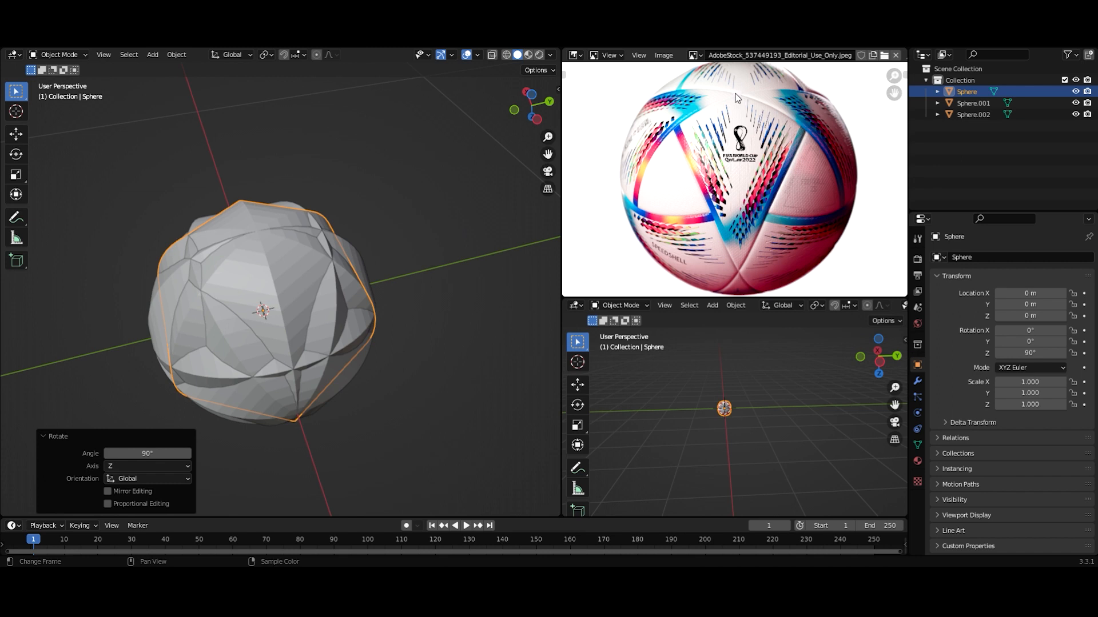
scroll(377, 336, down, 2)
middle_drag(332, 337, 237, 238)
click(417, 330)
scroll(418, 330, up, 1)
scroll(297, 326, up, 2)
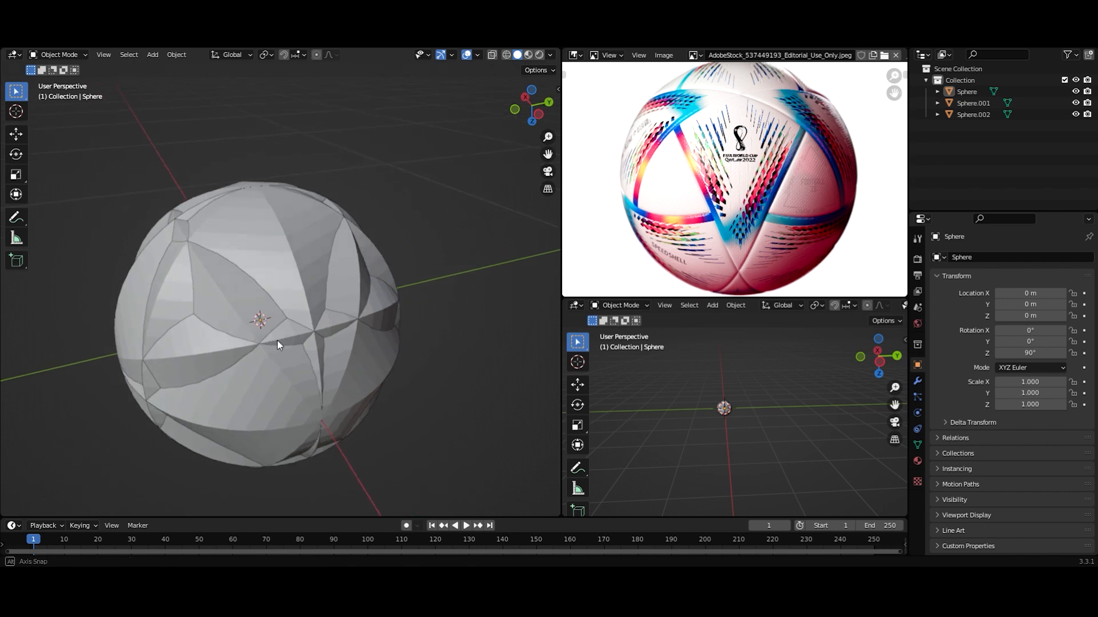
middle_drag(277, 340, 239, 369)
scroll(236, 363, up, 1)
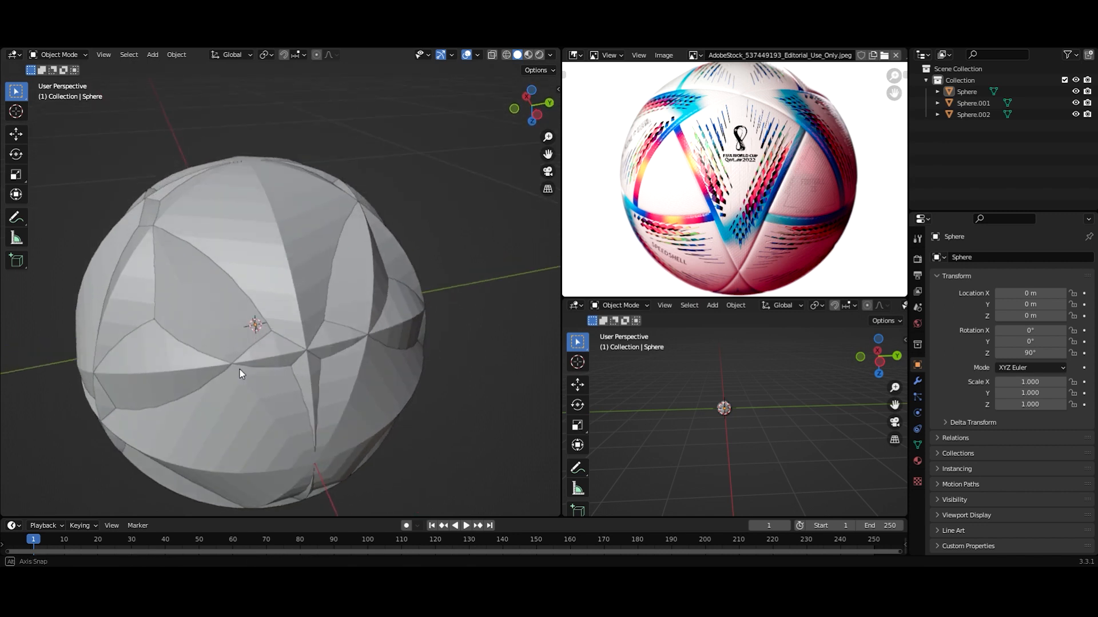
- Select all three spheres and enter Edit Mode on them together
click(139, 302)
scroll(154, 316, down, 2)
shift+click(183, 349)
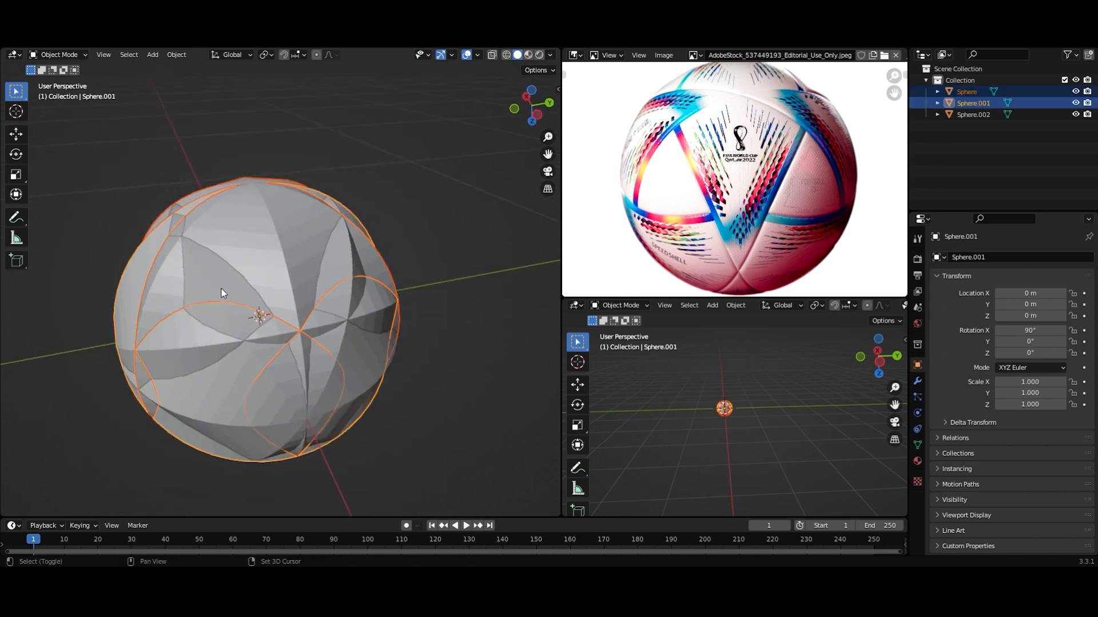
shift+click(233, 327)
key(Tab)
middle_drag(235, 339, 249, 319)
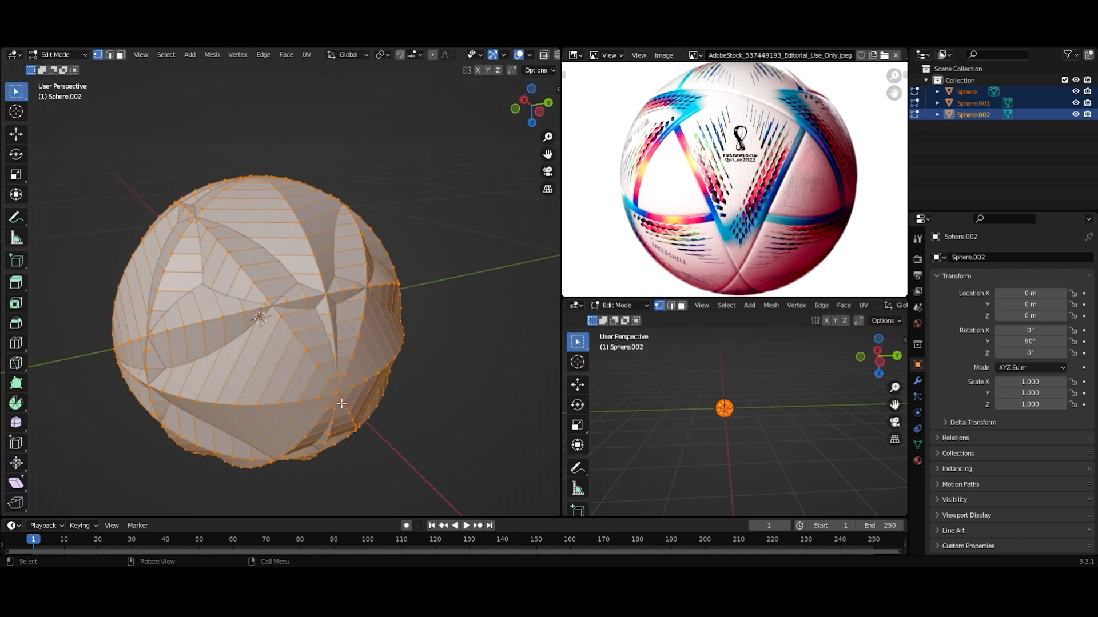
- Switch to edge selection with nothing selected, and select the lengthwise edge loops meeting at the pole on the X axis
key(2)
key(alt+a)
middle_drag(341, 404, 322, 366)
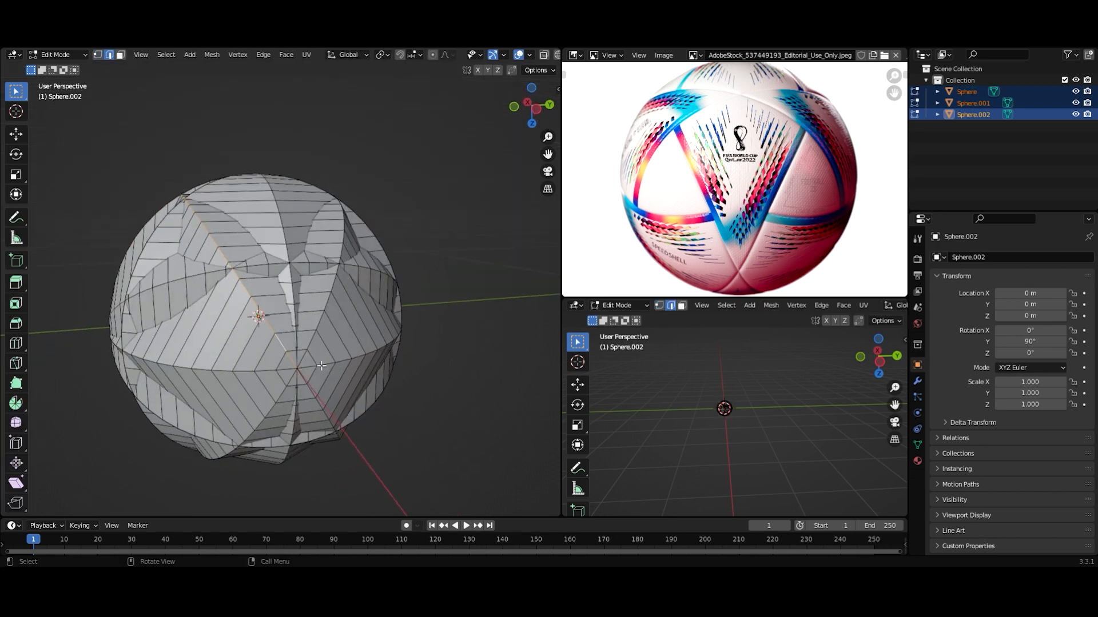
alt+shift+click(292, 377)
alt+shift+click(289, 371)
- Add the lengthwise edge loops radiating from the pole on the Y axis to the selection
shift+middle_drag(289, 371, 457, 375)
scroll(323, 375, up, 2)
alt+shift+click(324, 403)
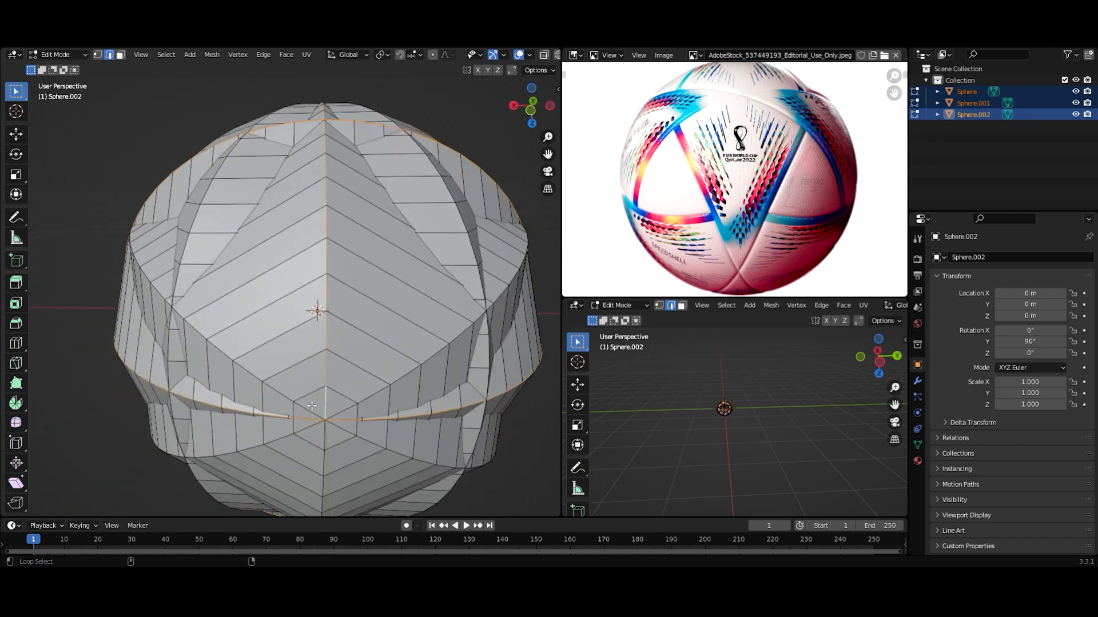
alt+shift+click(314, 407)
alt+shift+click(310, 429)
alt+shift+click(343, 430)
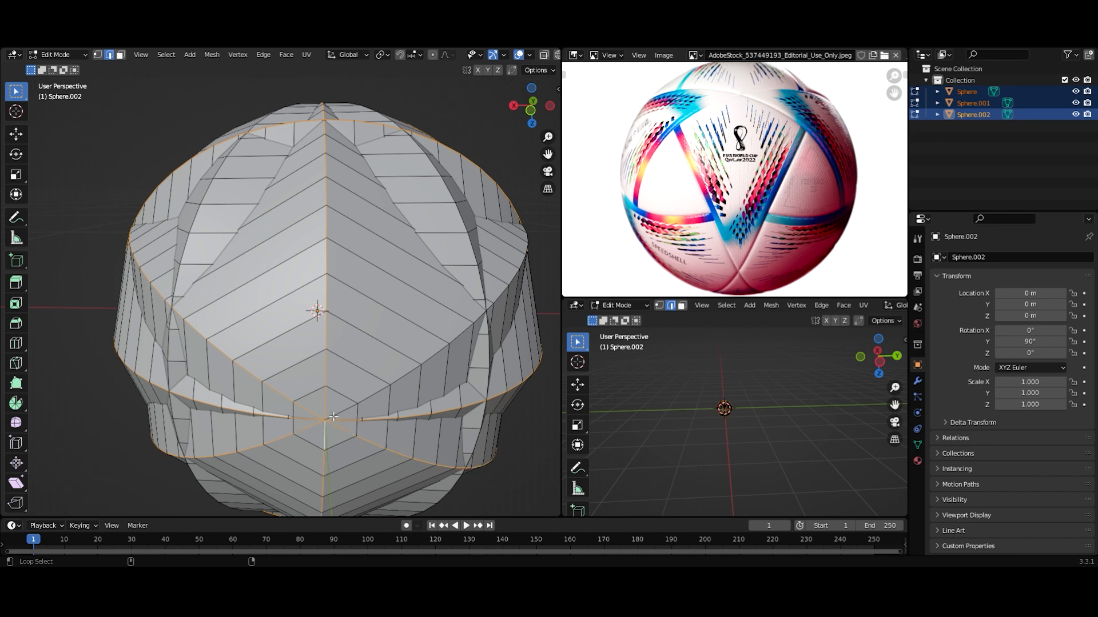
alt+shift+click(334, 416)
- Add the lengthwise edge loops radiating from the upper pole on the Z axis to the selection
scroll(335, 416, down, 2)
middle_drag(357, 348, 307, 449)
scroll(320, 400, up, 1)
shift+middle_drag(367, 290, 333, 413)
scroll(333, 412, up, 2)
alt+shift+click(344, 366)
alt+shift+click(318, 349)
alt+shift+click(324, 322)
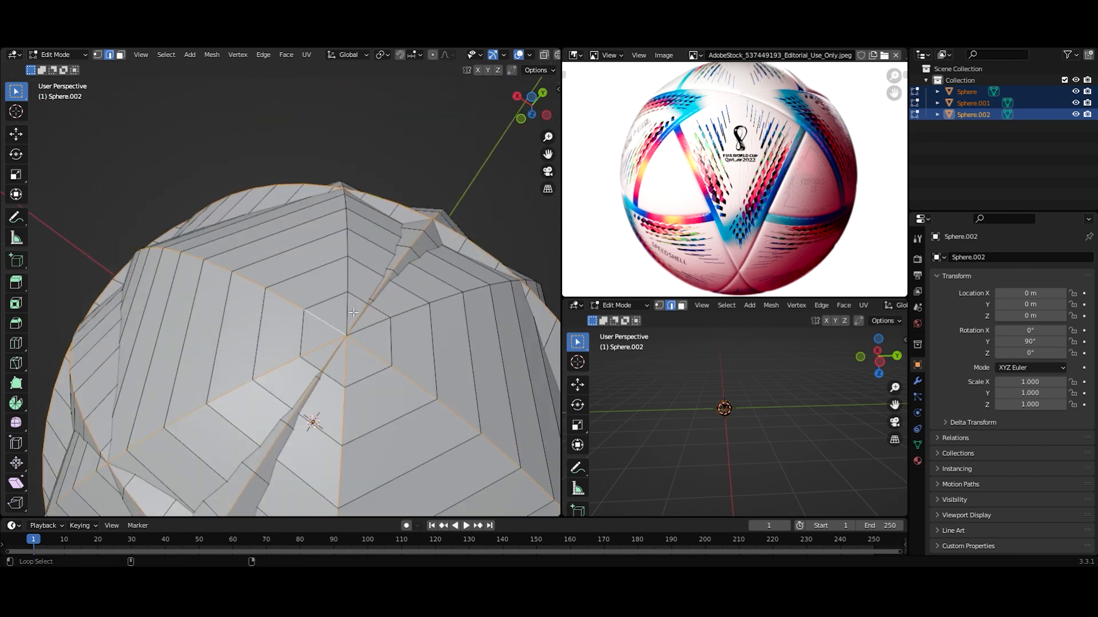
alt+shift+click(349, 314)
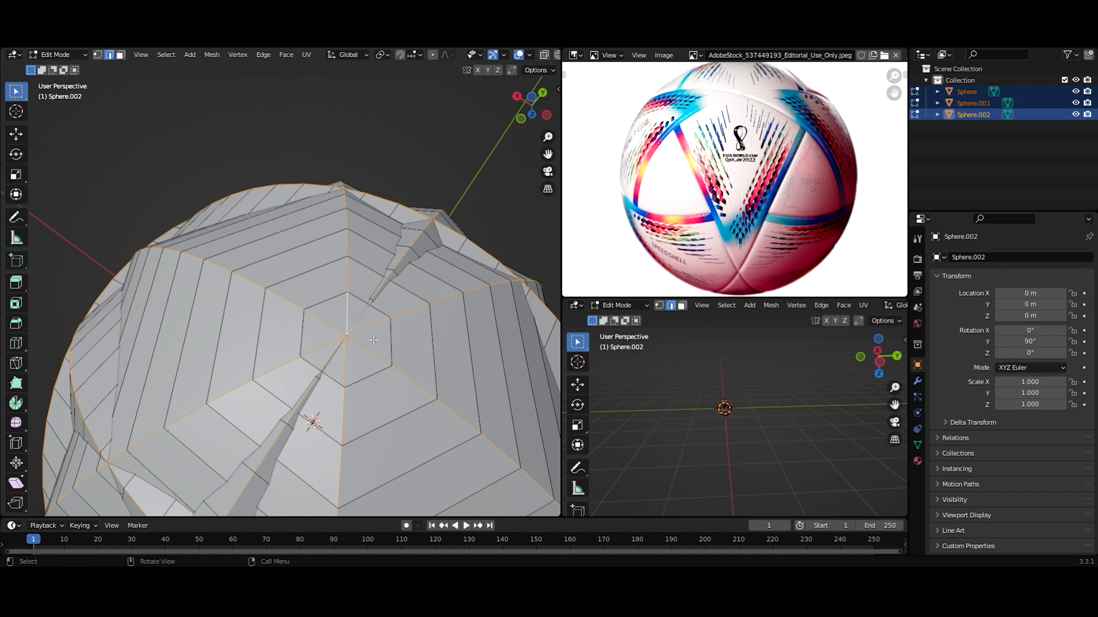
- Mark the selected edge loops of all three spheres as seams and clear the selection
scroll(373, 341, down, 2)
key(ctrl+r)
right_click(437, 335)
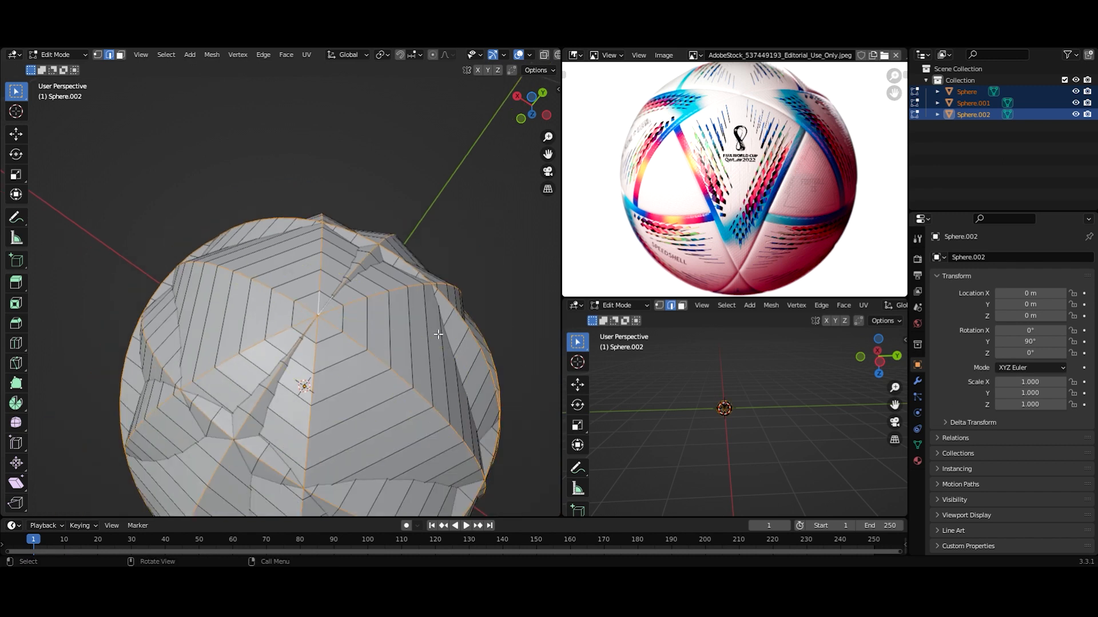
key(ctrl+e)
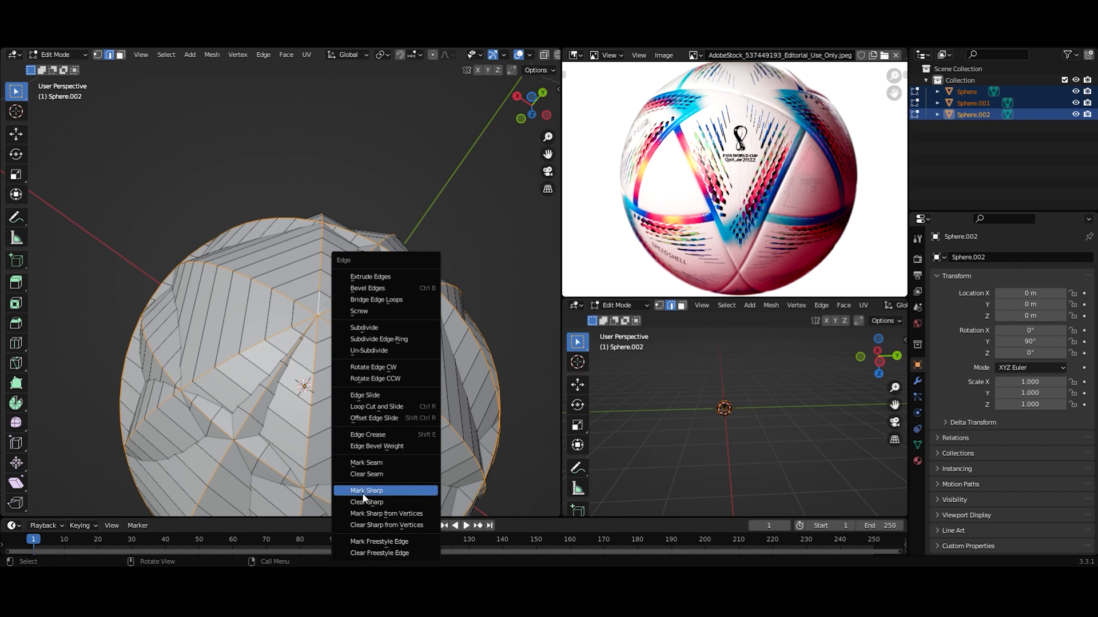
click(370, 464)
scroll(383, 366, down, 3)
middle_drag(384, 366, 222, 381)
click(468, 333)
- Select the entire mesh of all three spheres and subdivide it
scroll(397, 339, up, 1)
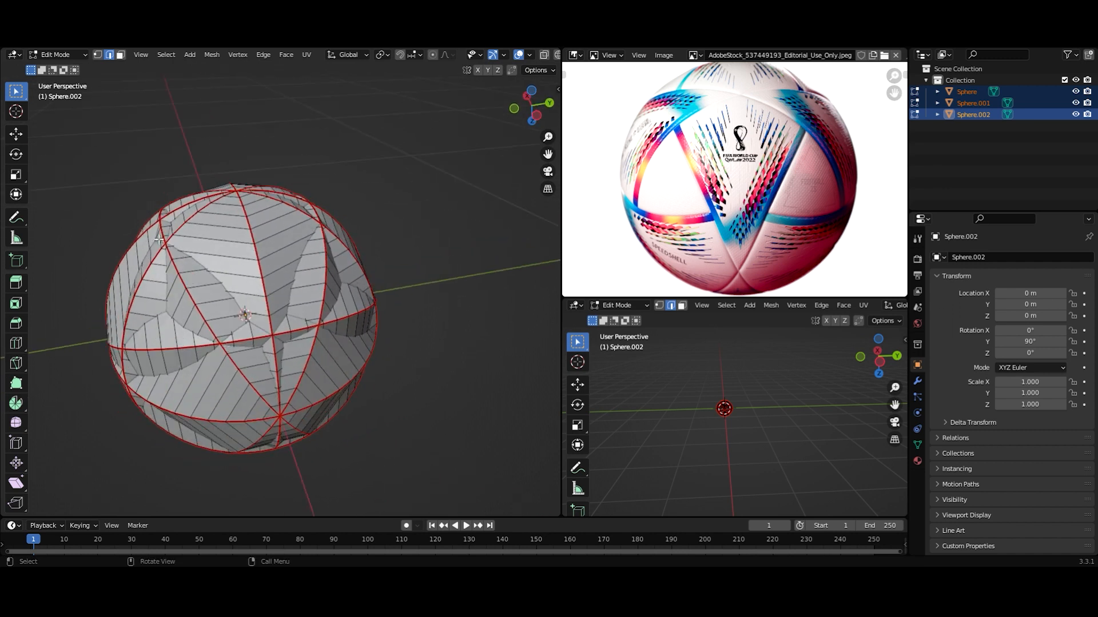
middle_drag(369, 318, 329, 305)
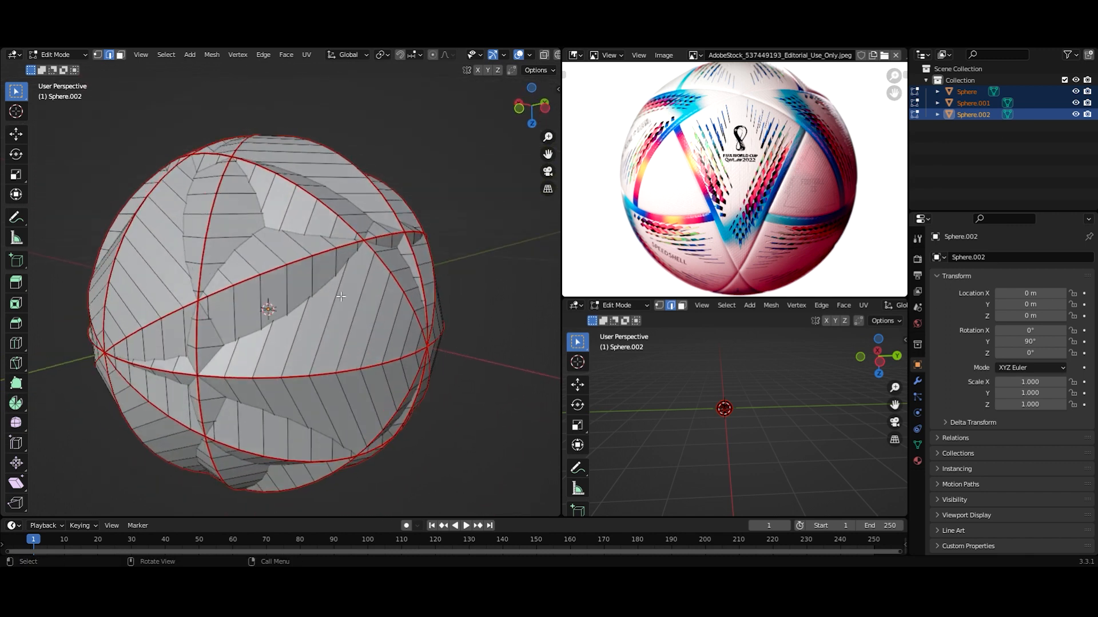
scroll(329, 305, up, 2)
scroll(328, 305, up, 6)
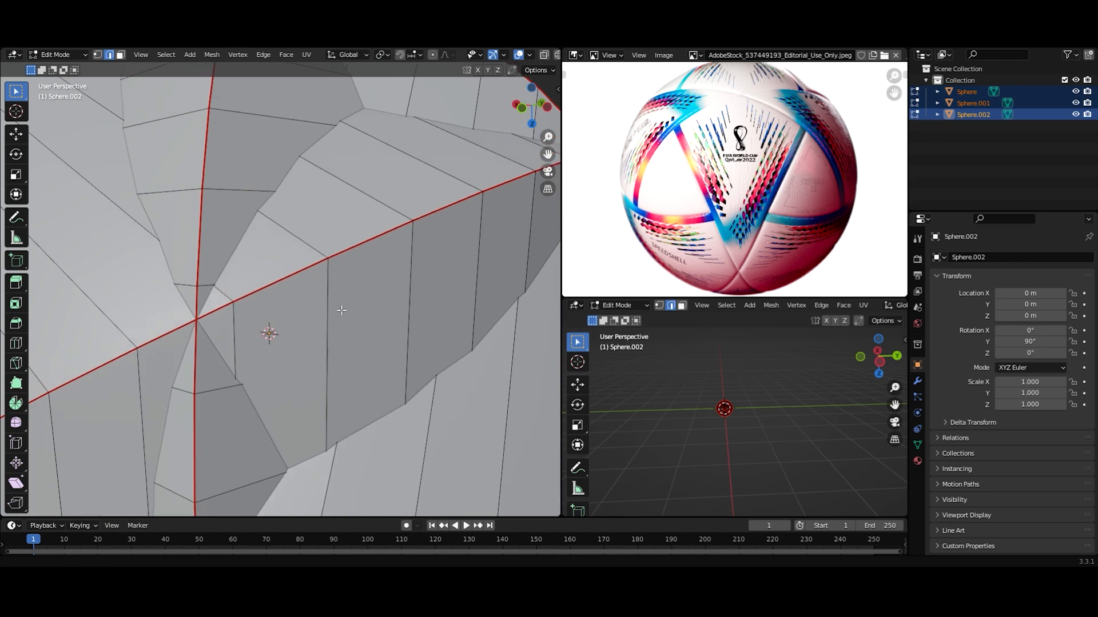
scroll(316, 300, down, 2)
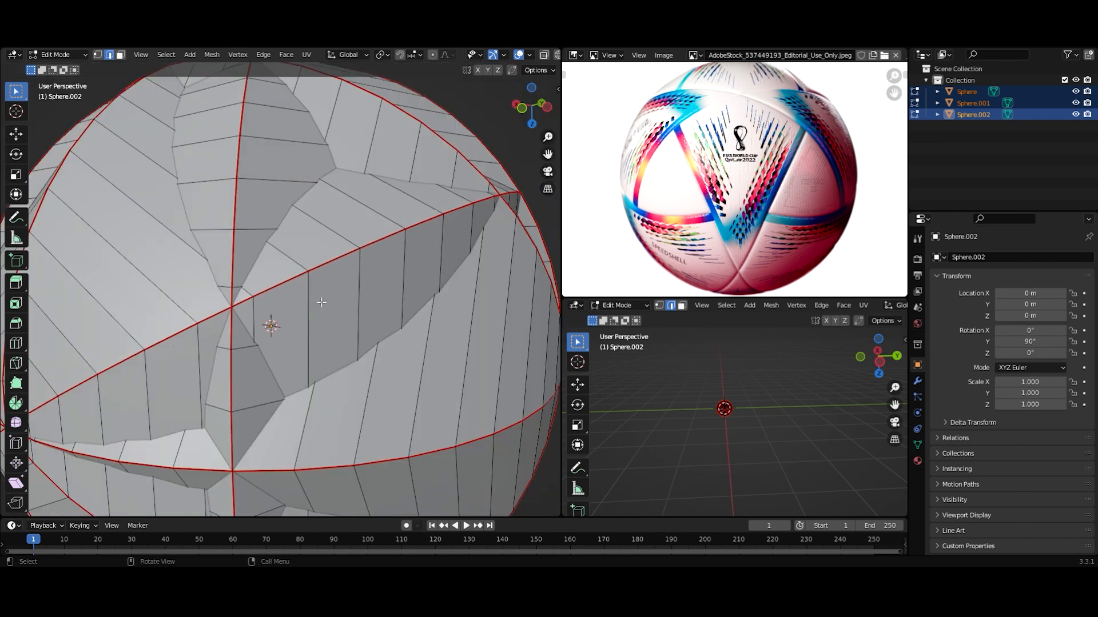
scroll(321, 302, down, 3)
key(a)
right_click(380, 300)
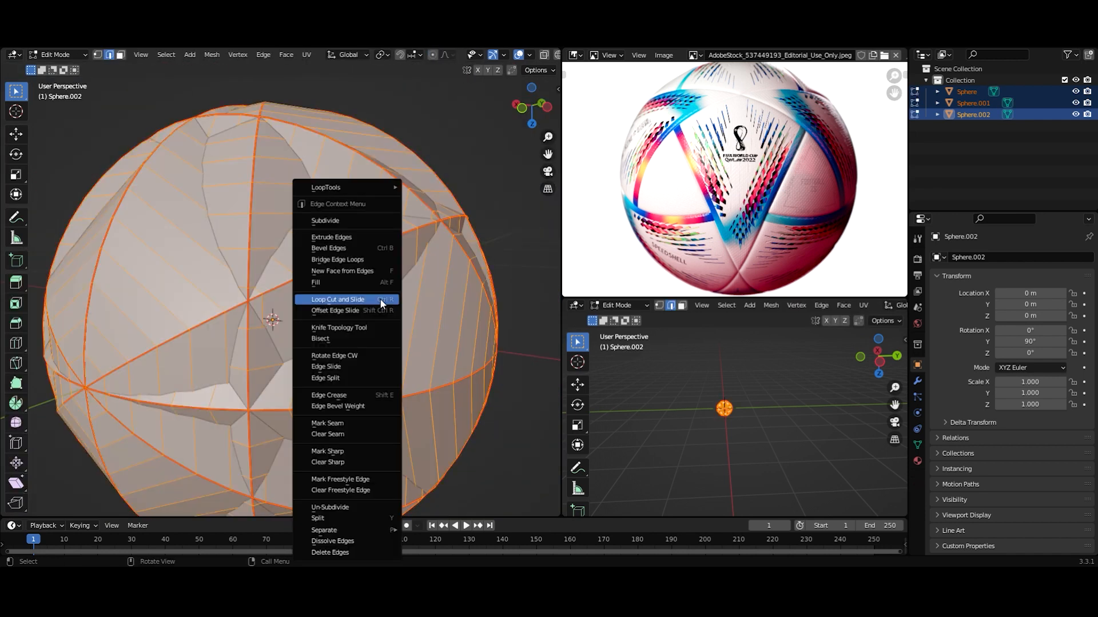
click(355, 222)
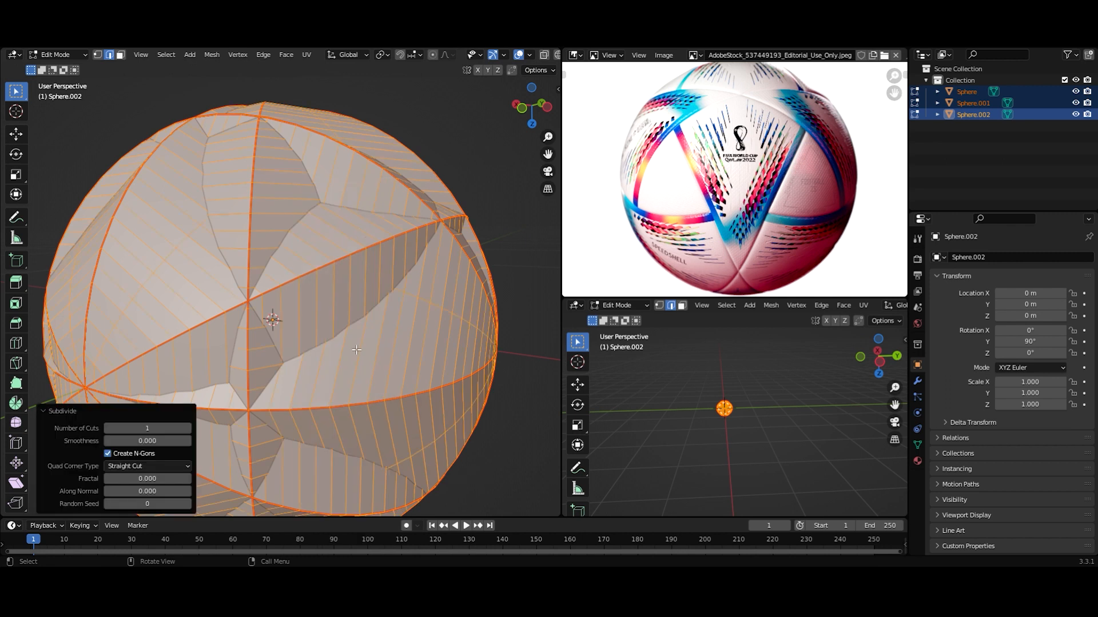
- Set the subdivision's smoothness to 1
scroll(356, 349, up, 2)
click(149, 440)
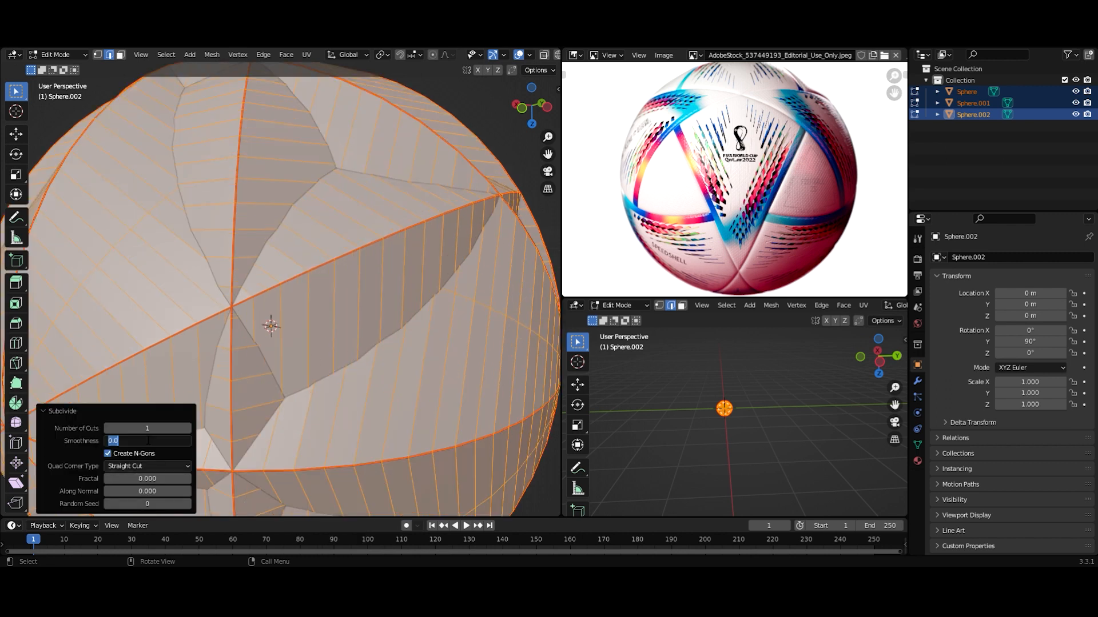
text(1)
key(Return)
scroll(350, 379, down, 1)
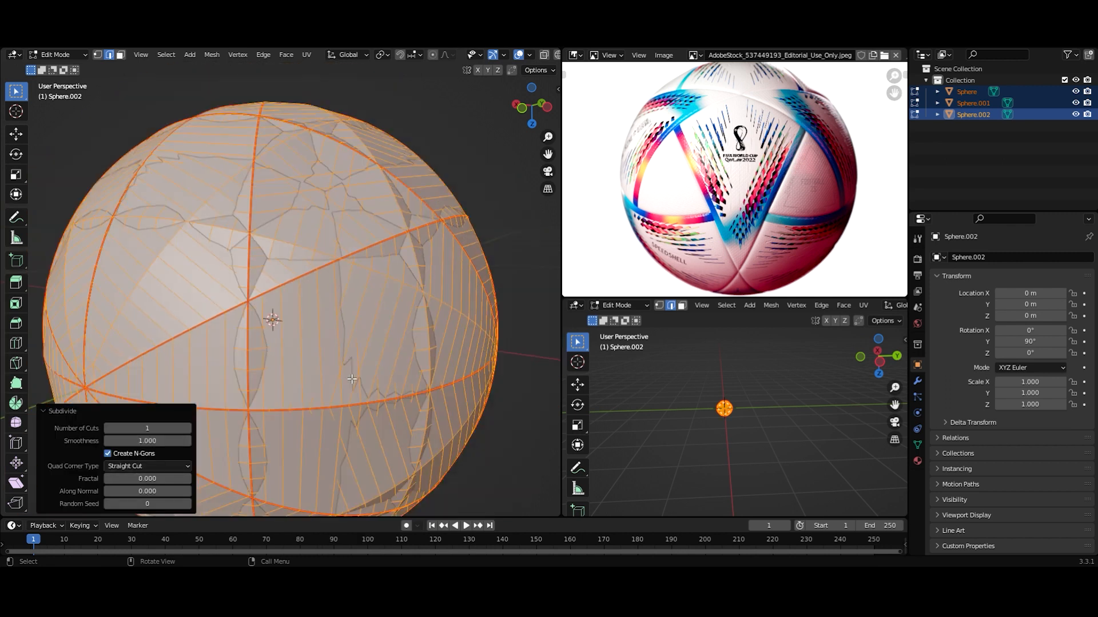
- Set the subdivision's number of cuts to 2
mouse_move(350, 379)
middle_down()
mouse_move(349, 308)
mouse_move(352, 358)
middle_up()
scroll(352, 357, up, 2)
scroll(352, 358, up, 3)
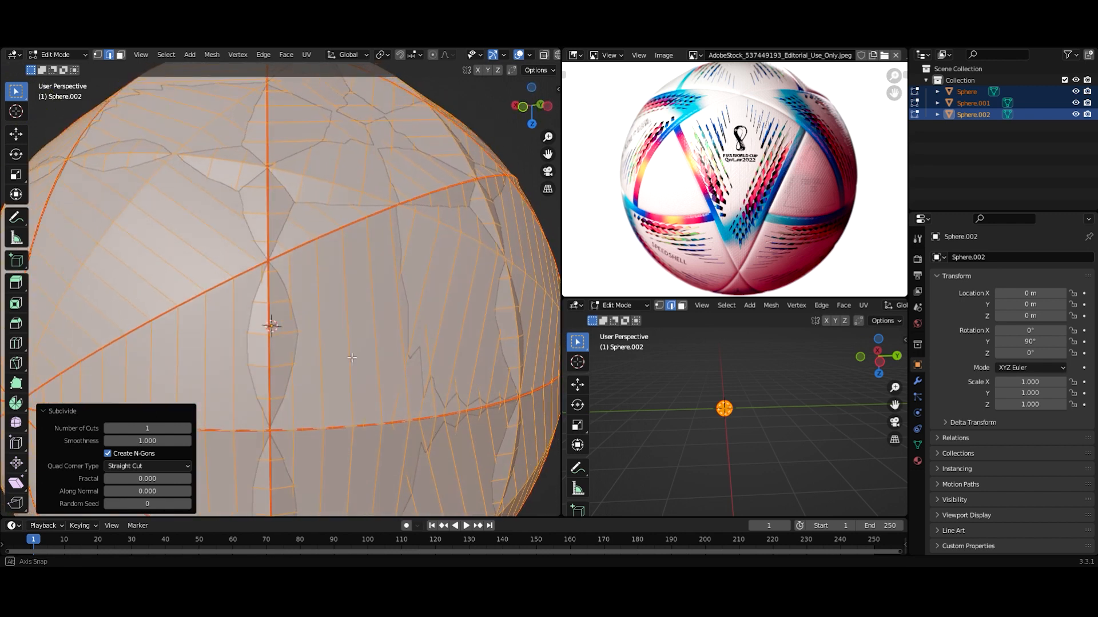
click(187, 429)
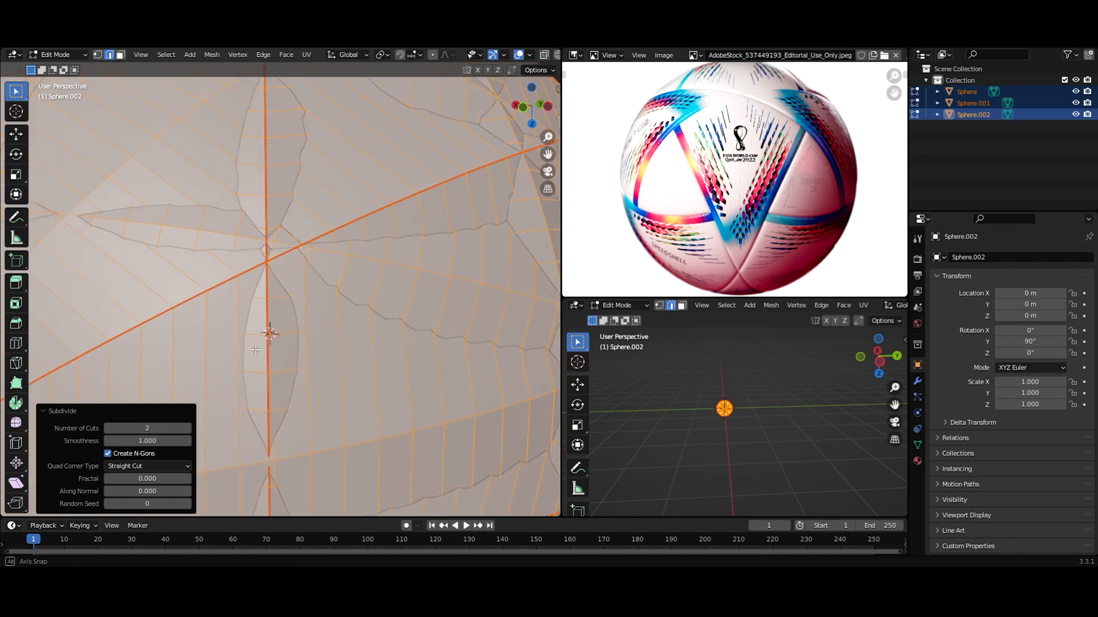
- Examine the subdivided mesh of the three spheres around the points where the seams cross
mouse_move(252, 372)
middle_down()
mouse_move(256, 357)
mouse_move(283, 374)
mouse_move(266, 371)
middle_up()
scroll(257, 356, down, 2)
scroll(267, 371, up, 2)
scroll(272, 308, down, 3)
middle_drag(272, 308, 314, 362)
scroll(349, 389, up, 1)
scroll(331, 368, up, 2)
scroll(299, 334, down, 3)
scroll(340, 355, up, 3)
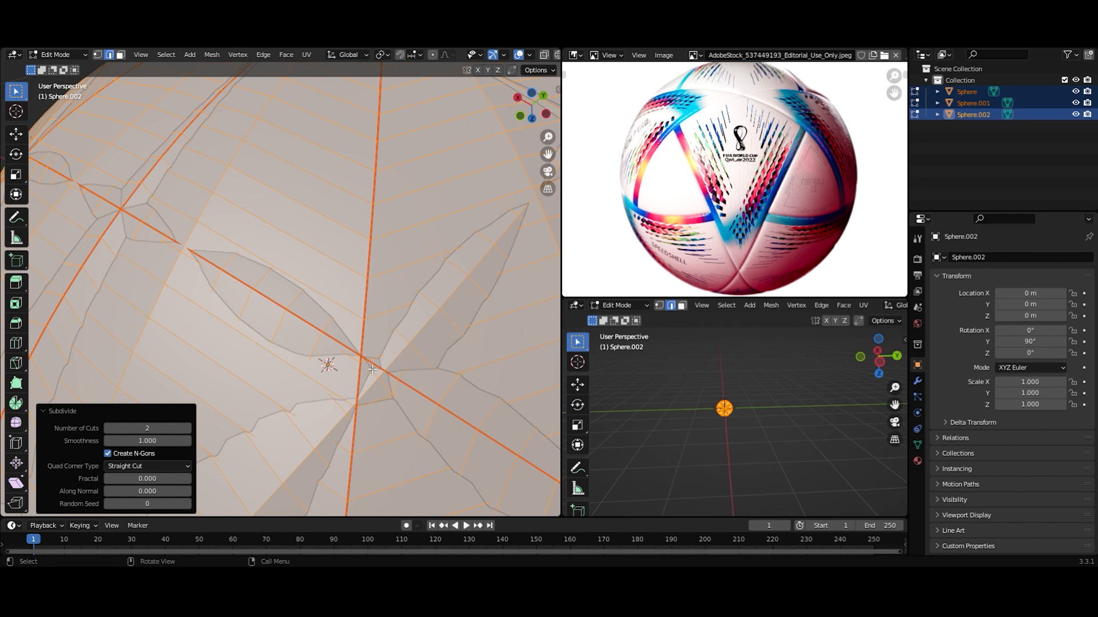
scroll(372, 370, down, 4)
middle_drag(309, 323, 320, 328)
scroll(343, 338, up, 5)
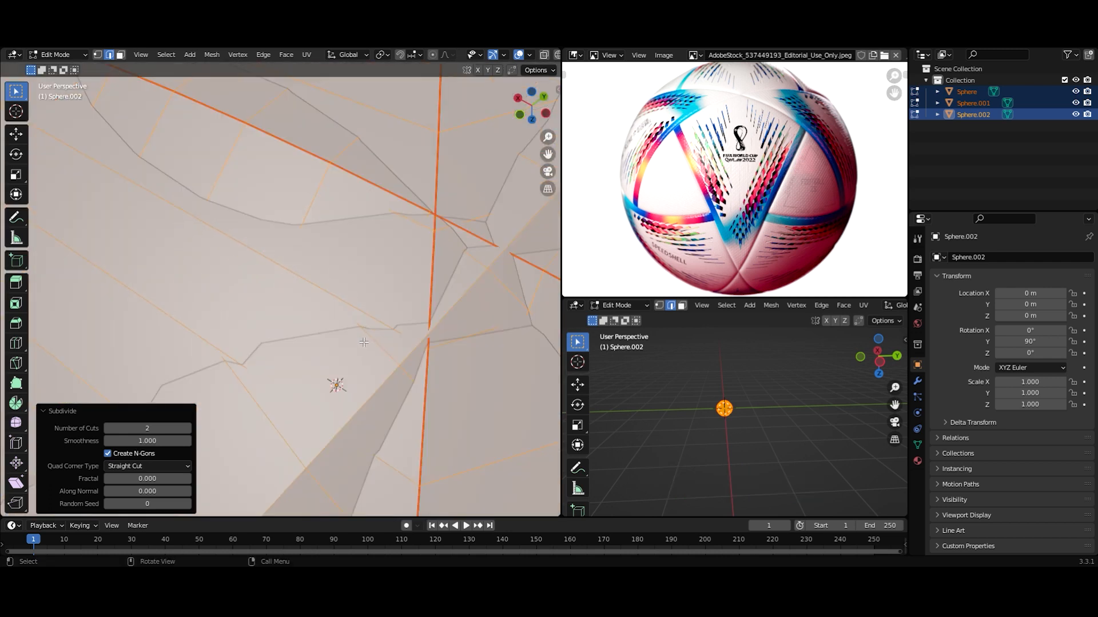
scroll(363, 346, down, 2)
scroll(360, 347, down, 4)
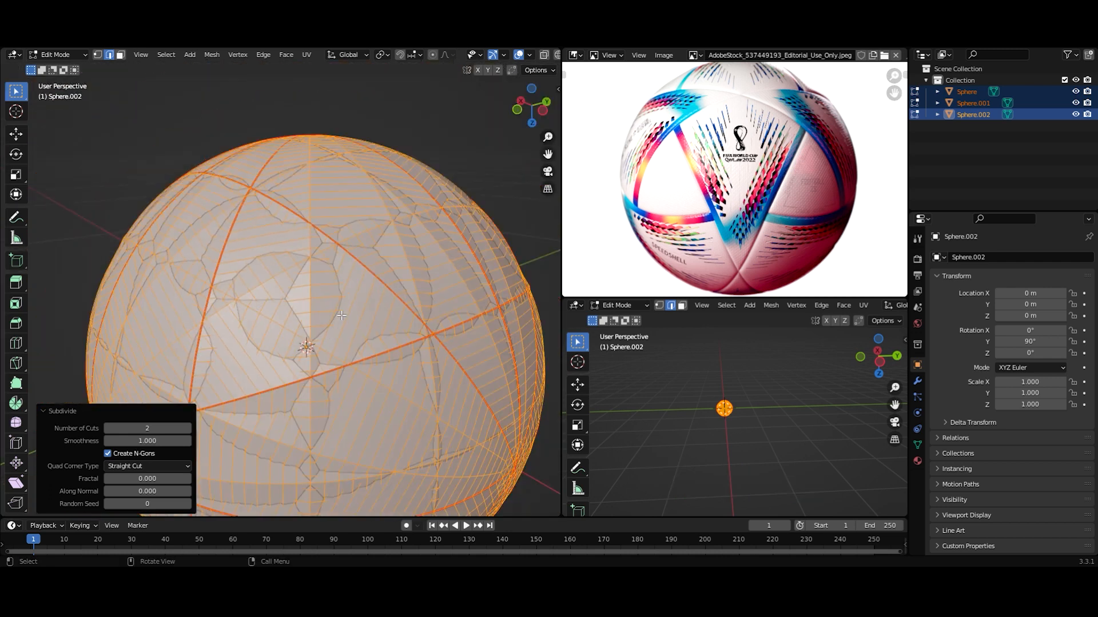
middle_drag(342, 329, 358, 337)
scroll(463, 397, down, 2)
- Leave edit mode, reopen all three spheres together for mesh editing and clear the mesh selection
key(Tab)
click(472, 393)
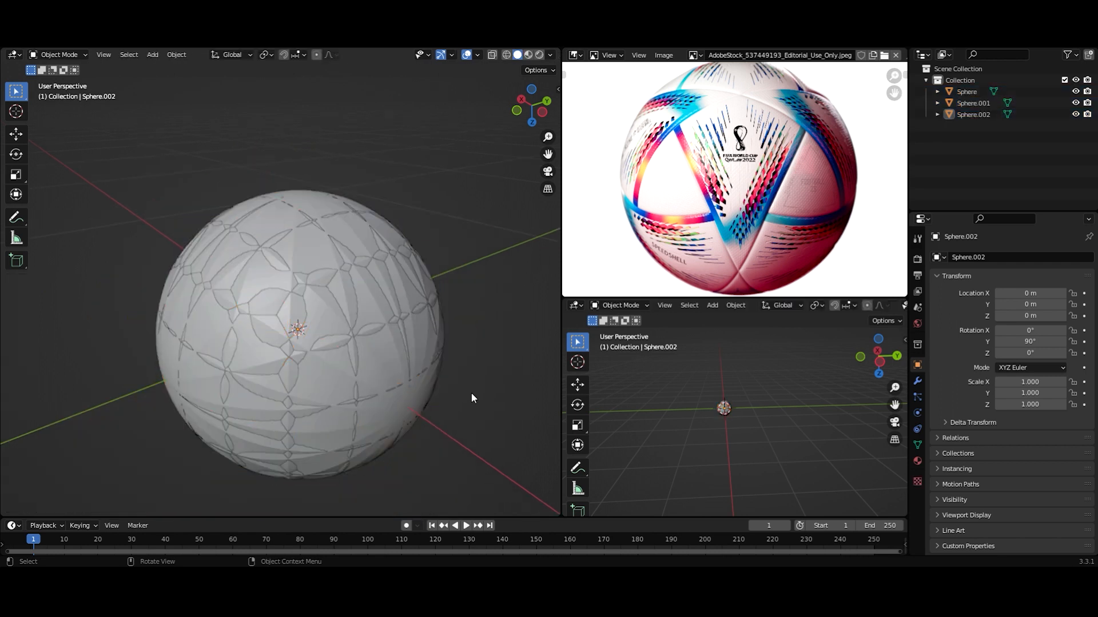
scroll(472, 393, up, 2)
click(402, 376)
key(Tab)
key(Tab)
click(377, 351)
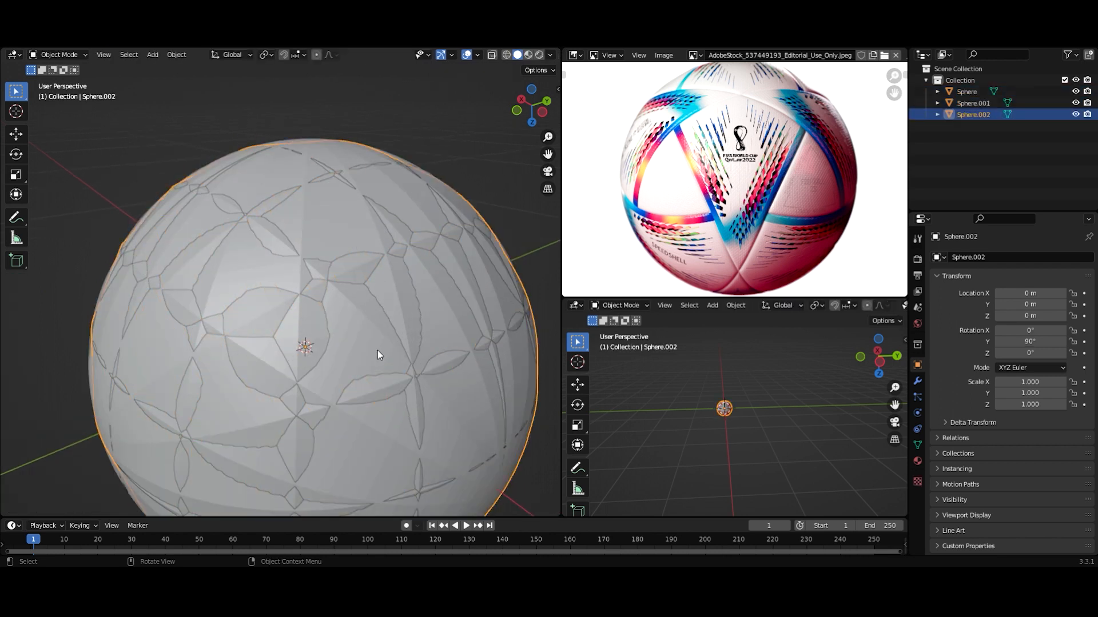
key(Tab)
middle_drag(444, 391, 346, 323)
key(alt+a)
key(Tab)
key(a)
key(Tab)
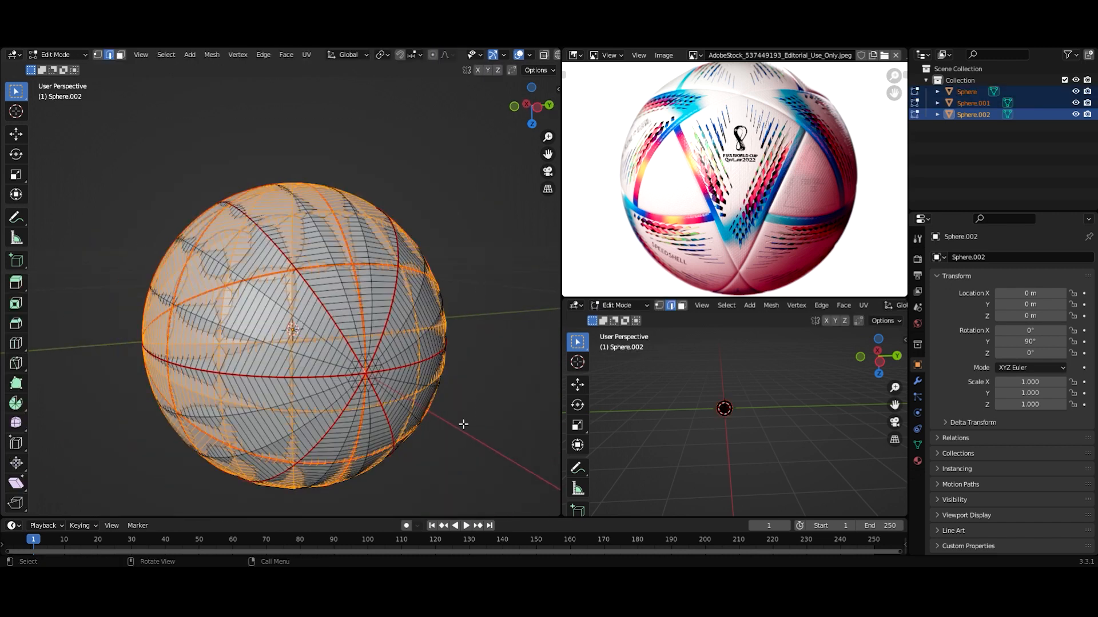
key(alt+a)
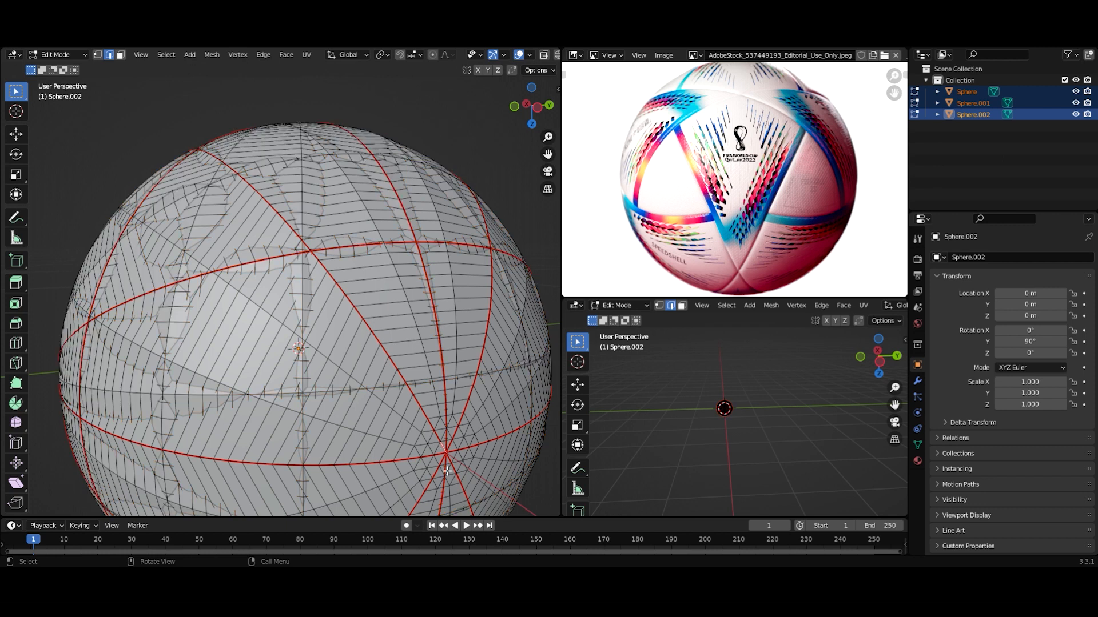
- Select the seam edge path that runs between two seam intersections on the ball's surface
shift+middle_drag(440, 458, 417, 430)
scroll(393, 362, up, 2)
scroll(393, 362, down, 1)
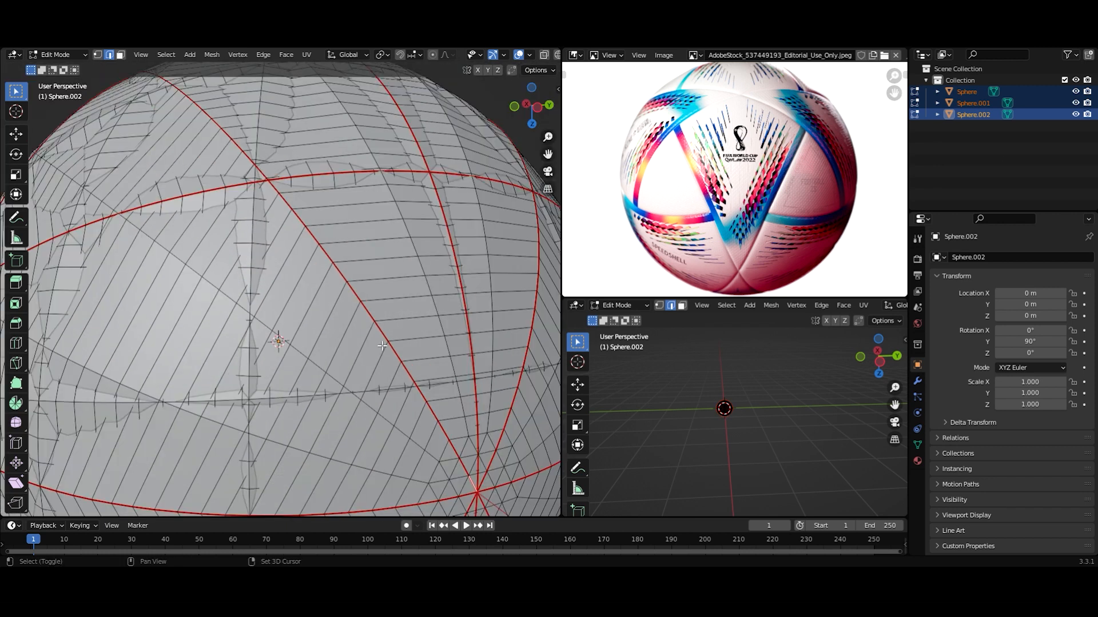
shift+middle_drag(383, 337, 387, 383)
scroll(382, 350, down, 3)
scroll(384, 349, down, 3)
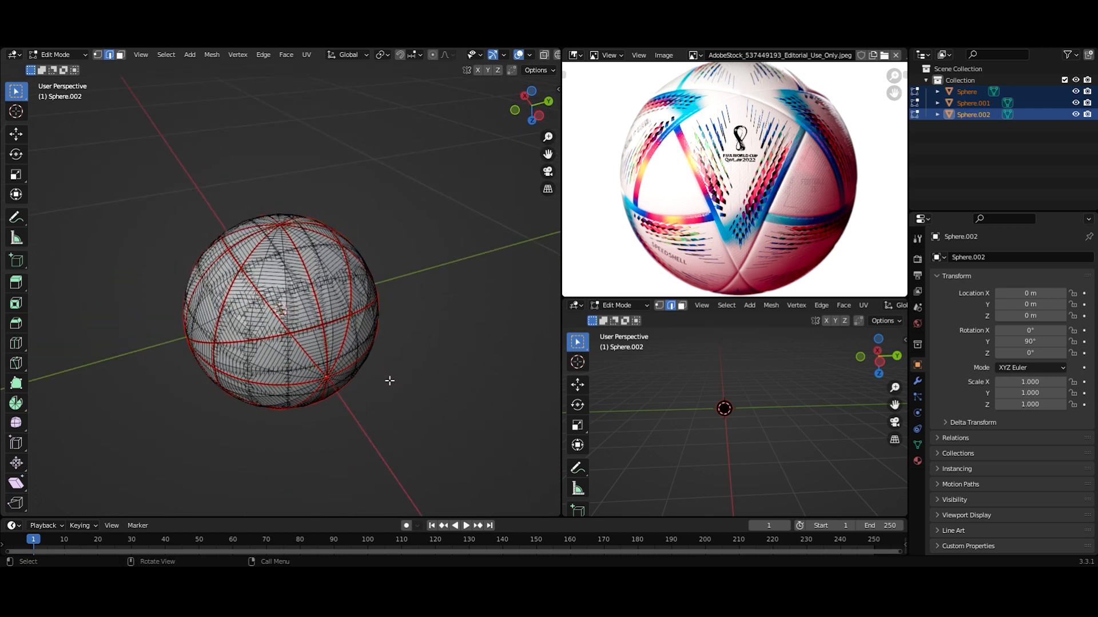
scroll(355, 362, up, 3)
mouse_move(312, 327)
middle_down()
mouse_move(370, 343)
mouse_move(328, 307)
mouse_move(304, 324)
middle_up()
scroll(370, 343, up, 1)
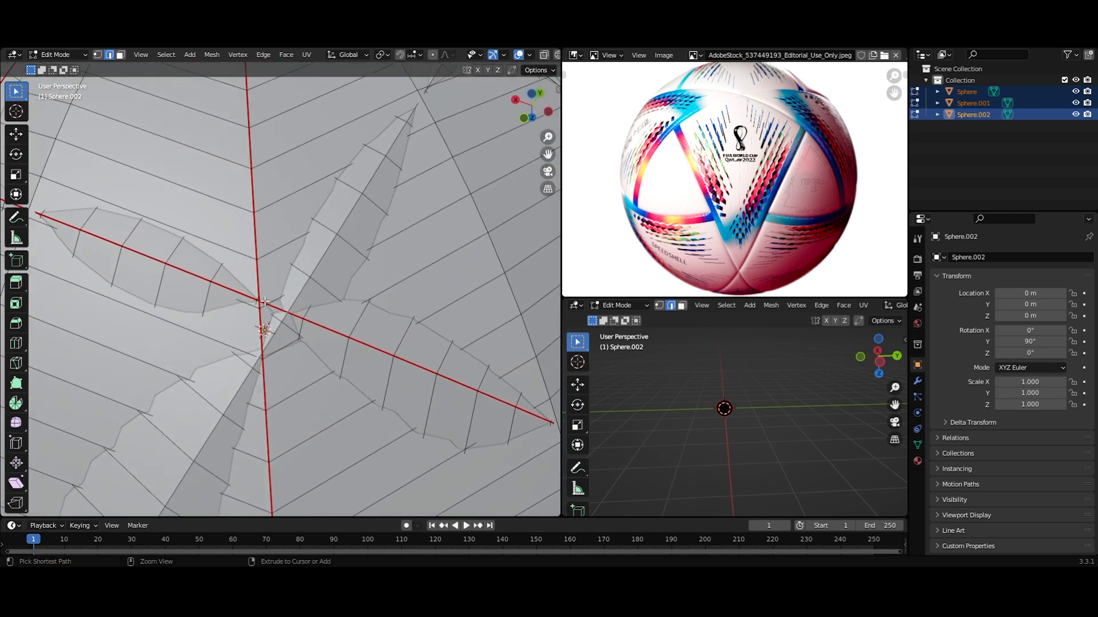
ctrl+click(282, 308)
- Duplicate the selected seam arc in place and separate the duplicate into its own object
scroll(283, 309, down, 4)
middle_drag(318, 307, 268, 282)
scroll(250, 256, down, 1)
key(shift+d)
right_click(349, 267)
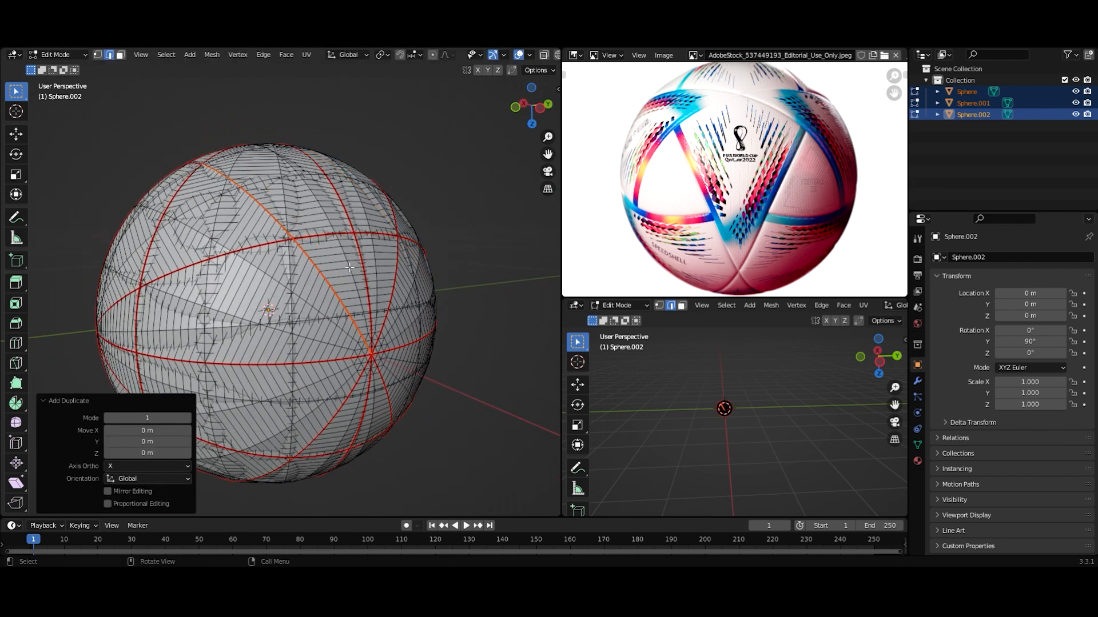
key(p)
click(343, 267)
- Return to object mode and hide the three original spheres, leaving only the separated arc shown
key(Tab)
click(472, 290)
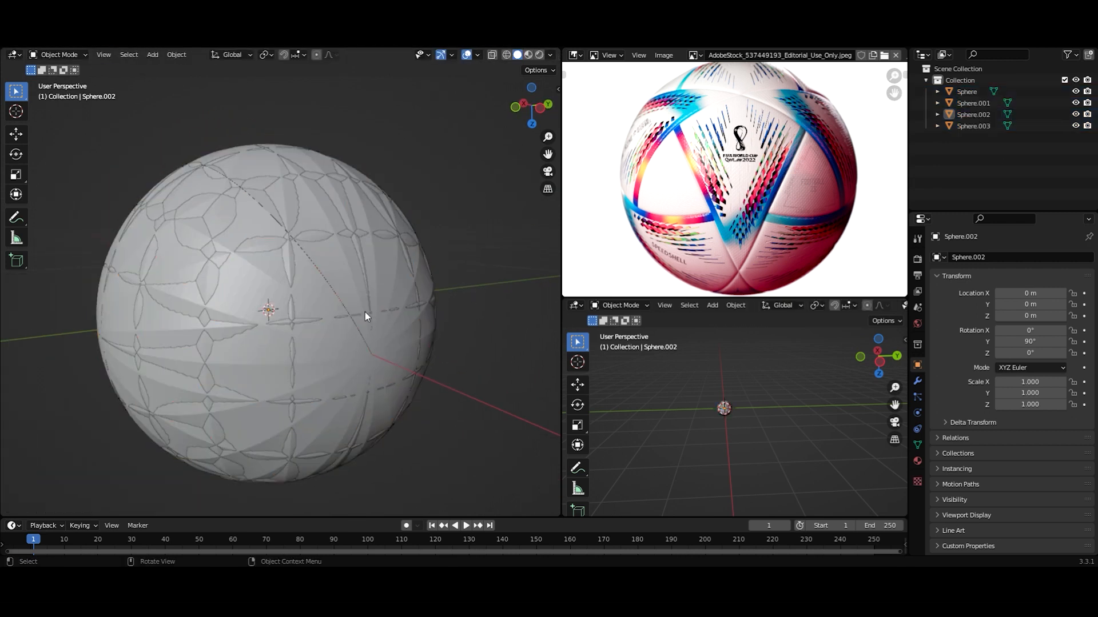
click(393, 270)
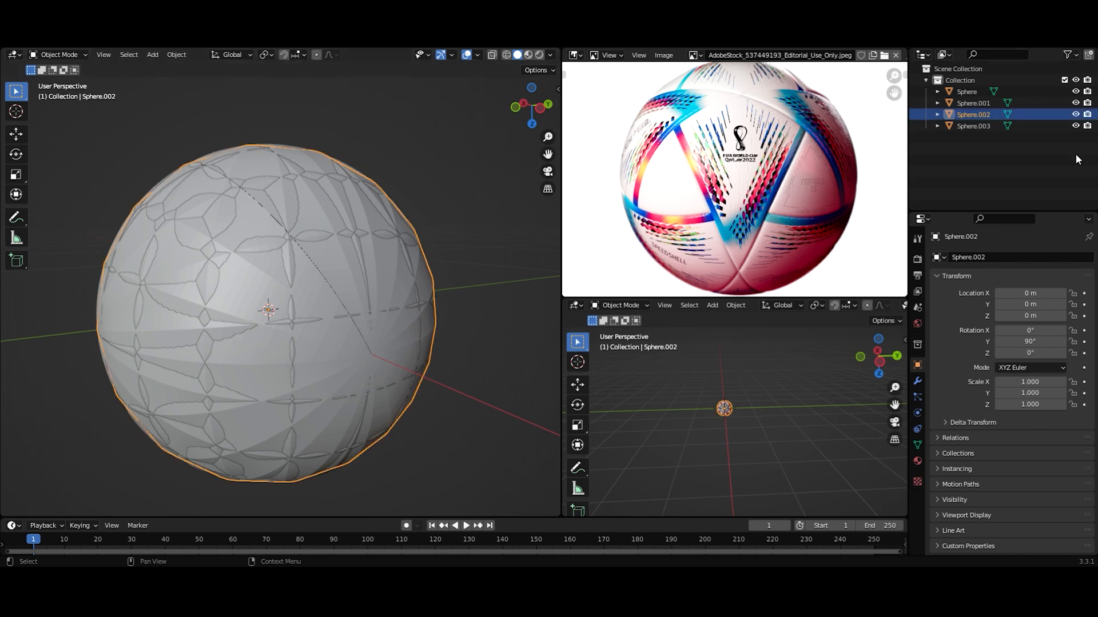
drag(1075, 115, 1076, 91)
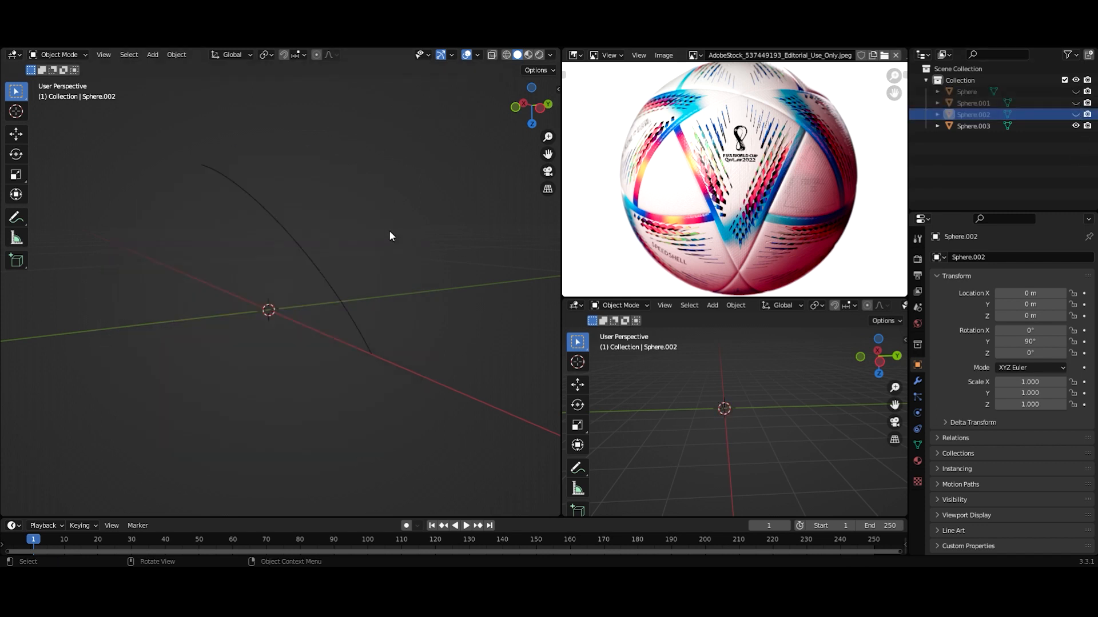
- Clear the seam from all edges of the separated arc
click(287, 228)
middle_drag(287, 227, 365, 255)
key(Tab)
scroll(366, 256, up, 2)
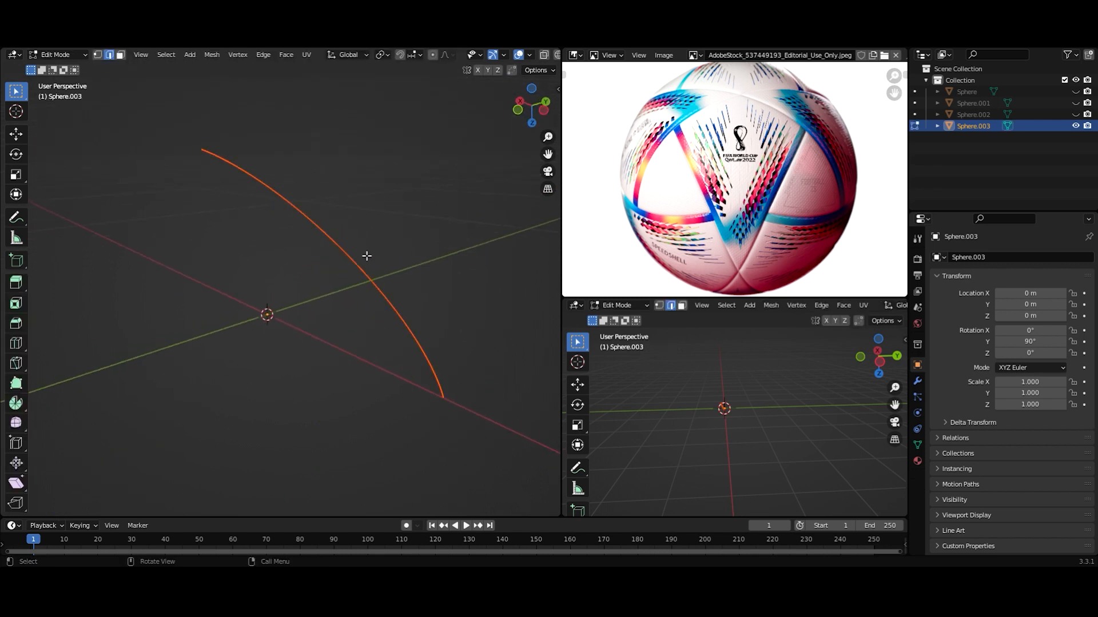
key(ctrl+e)
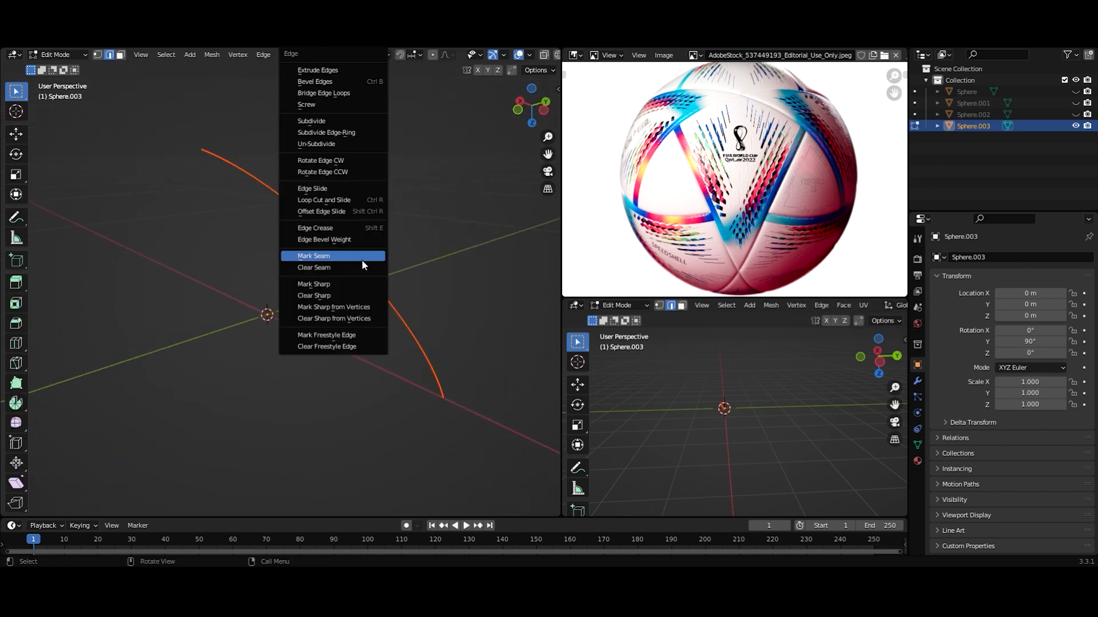
click(329, 271)
key(Tab)
key(Tab)
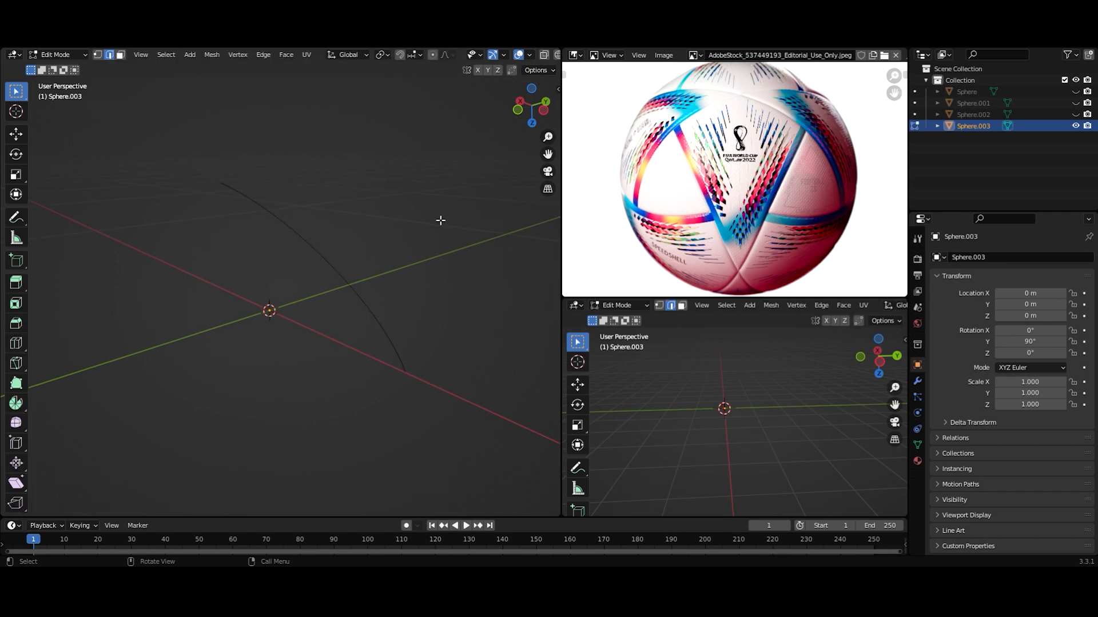
- Examine the arc's geometry in vertex select mode and return to object mode with nothing selected
key(Tab)
key(Tab)
key(Tab)
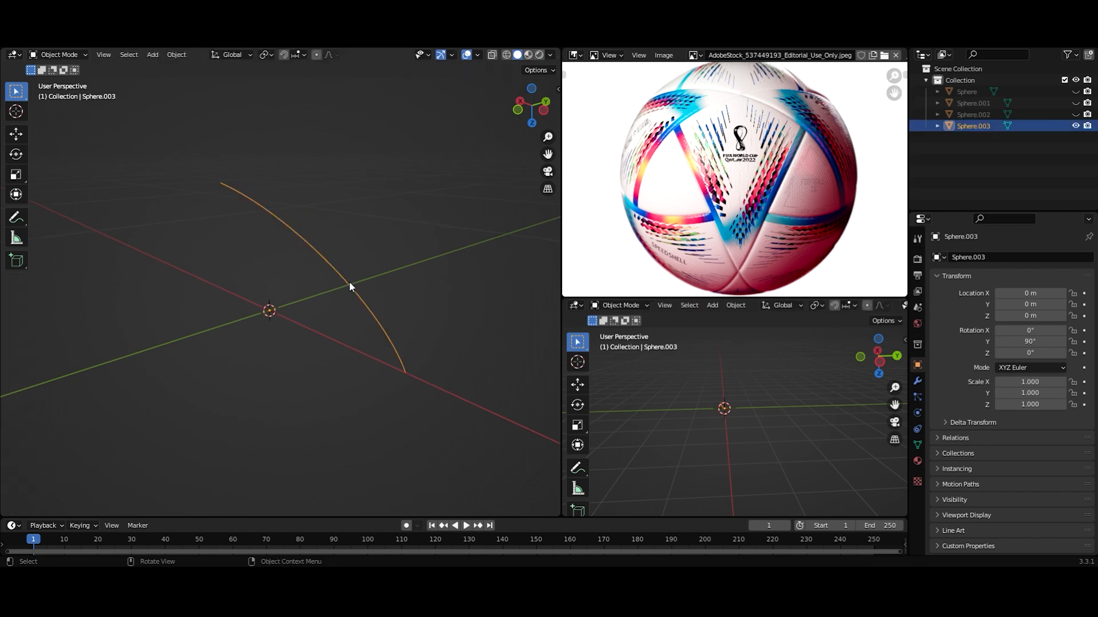
key(Tab)
key(a)
key(alt+a)
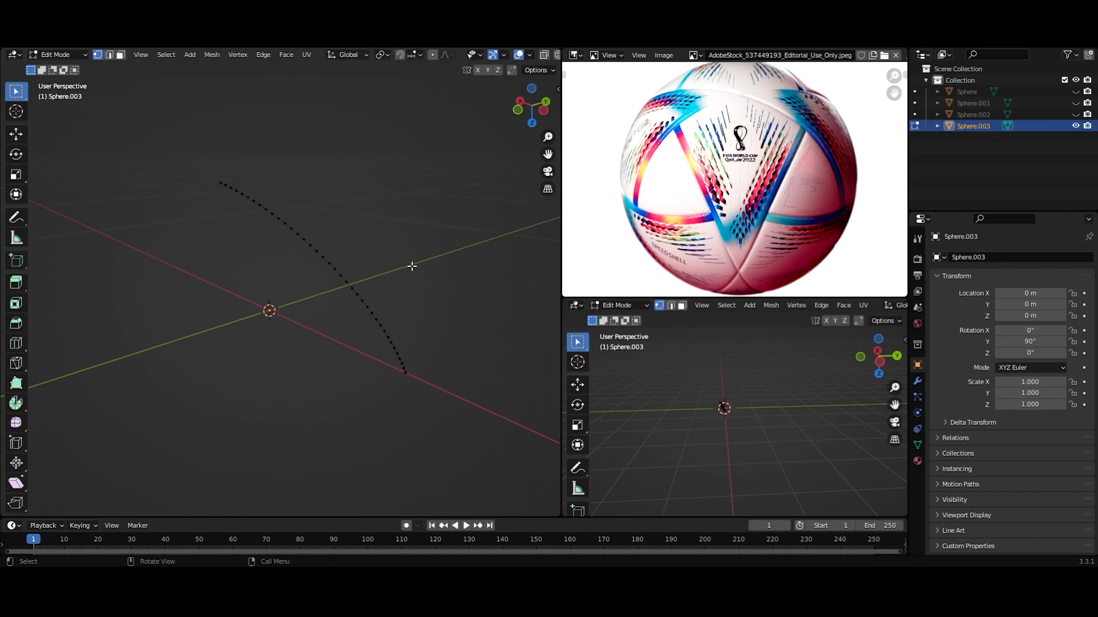
key(Tab)
key(alt+a)
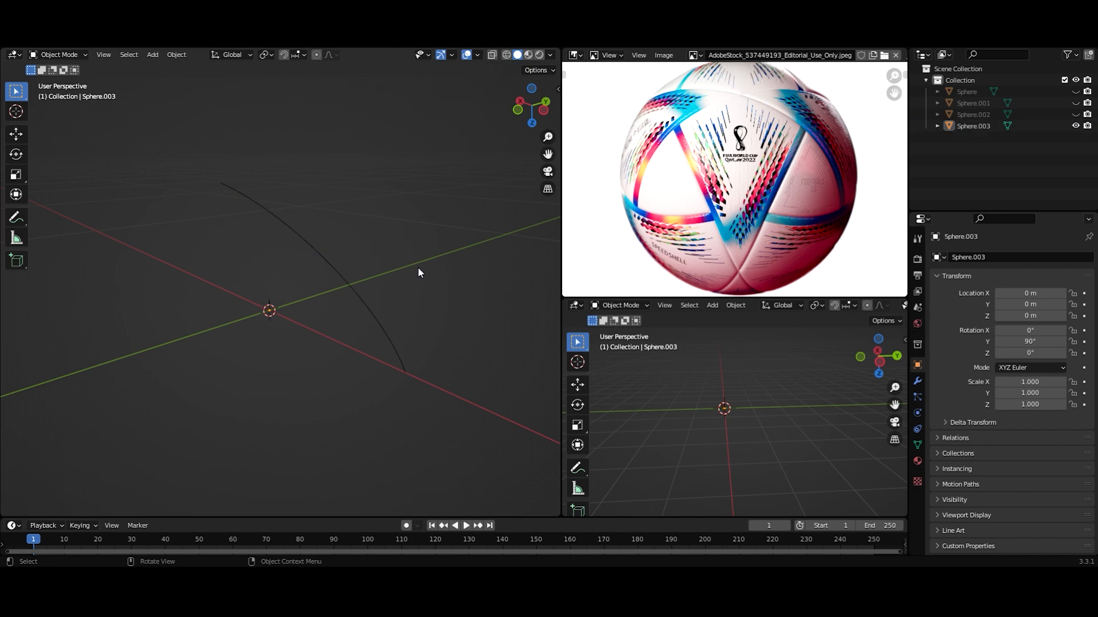
- Duplicate the separated arc and rotate the copy 90° about the global Z axis
click(348, 276)
scroll(375, 270, down, 4)
middle_drag(379, 268, 400, 274)
key(shift+d)
text(rz)
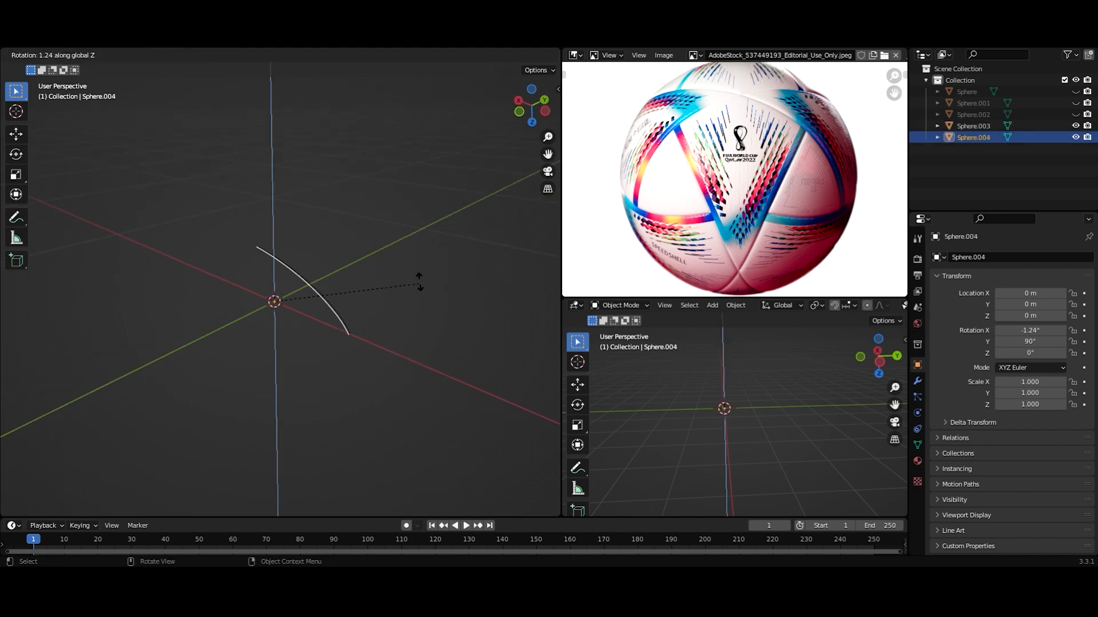
text(90)
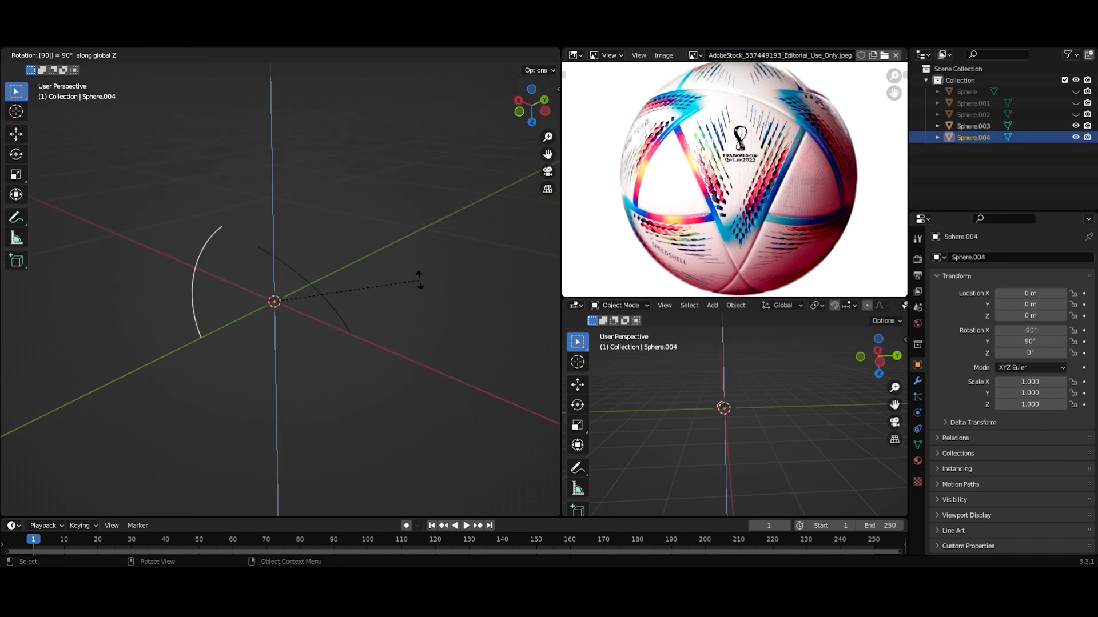
key(Return)
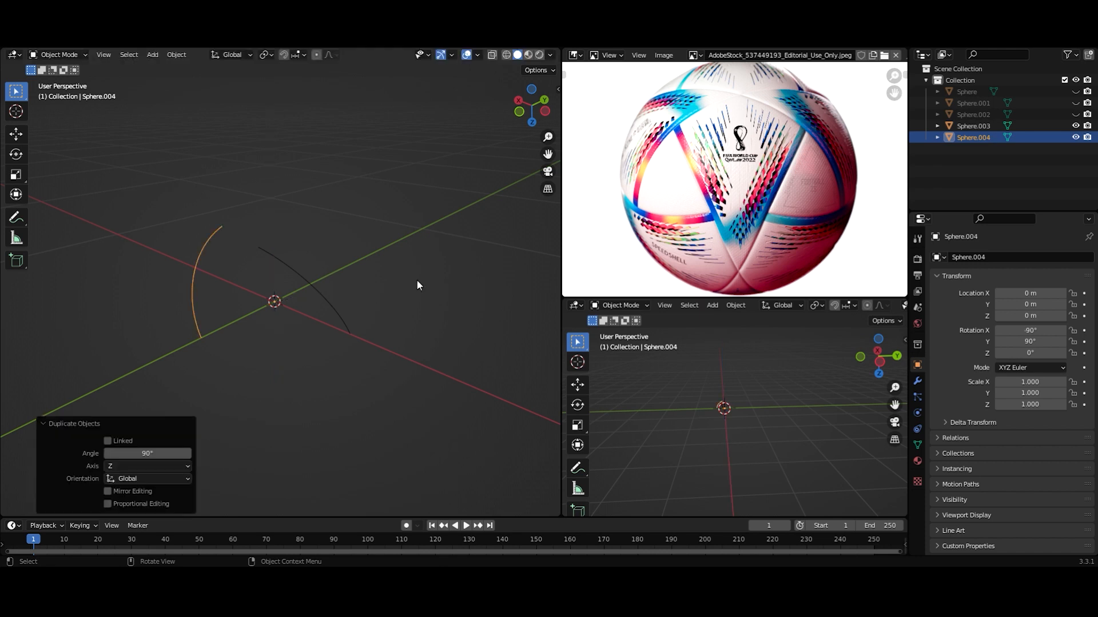
- Rotate the copied arc 90° about the global Y axis and compare its position with the original arc
text(ry)
text(90)
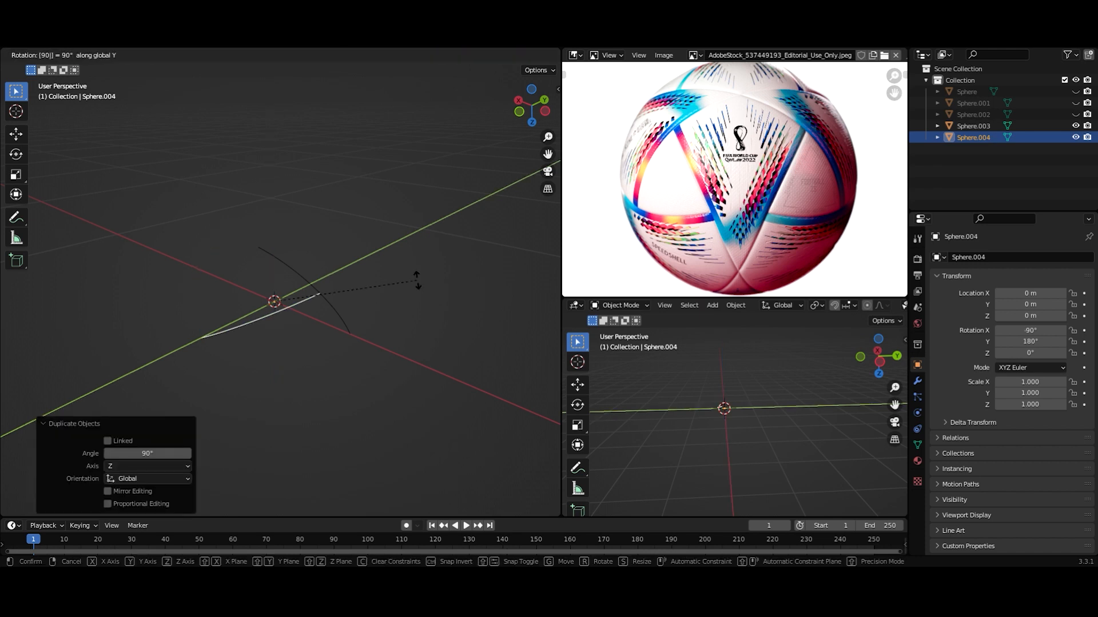
key(Return)
scroll(396, 318, up, 1)
middle_drag(399, 318, 396, 317)
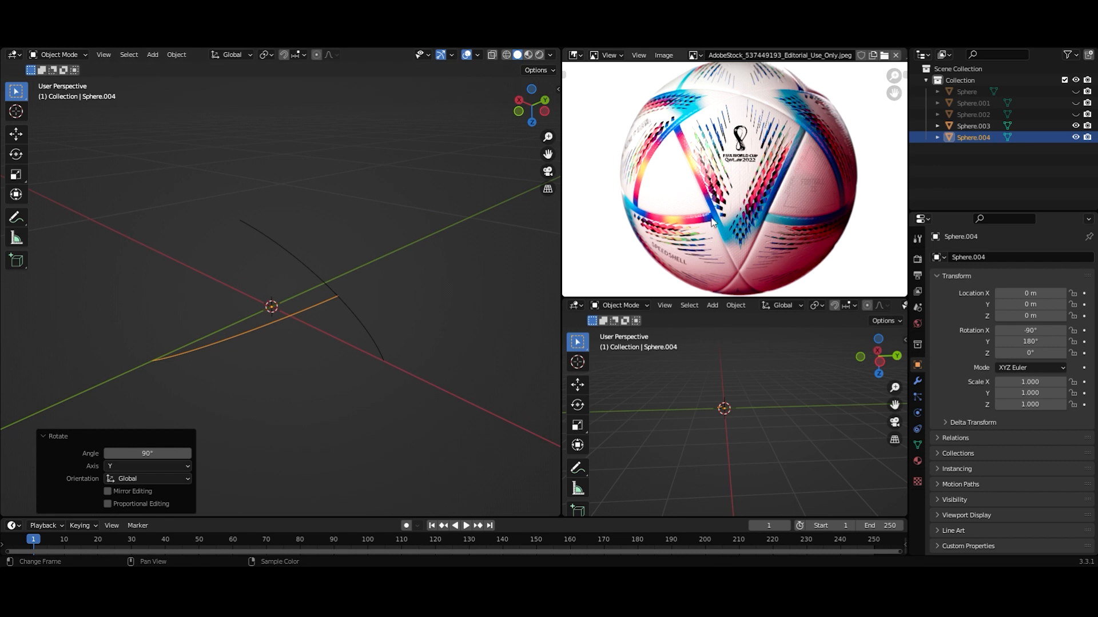
click(330, 275)
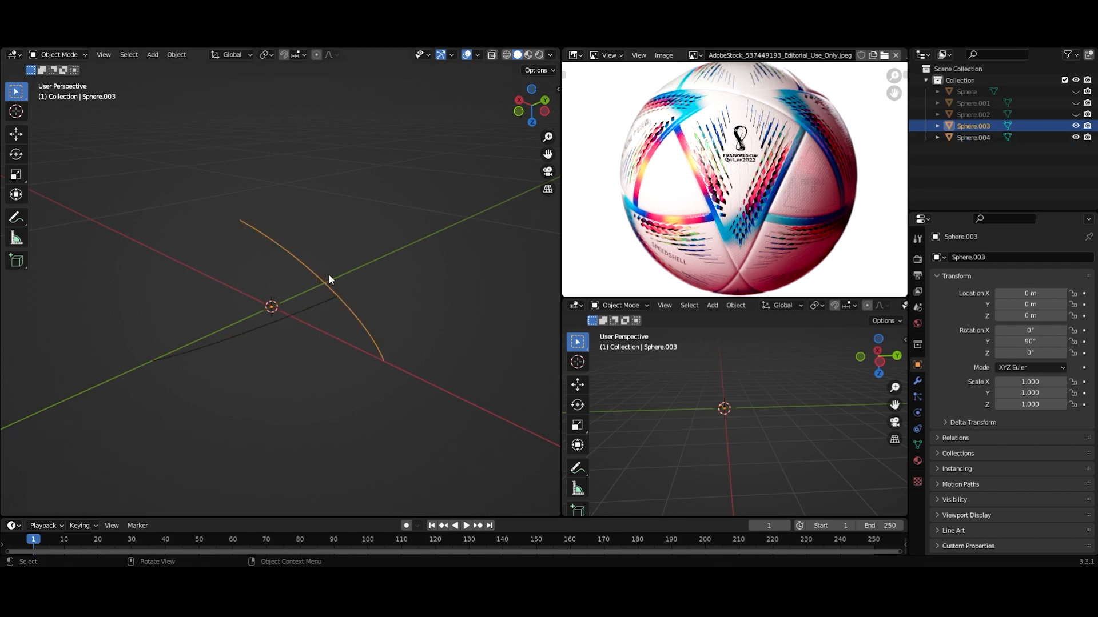
middle_drag(382, 273, 223, 280)
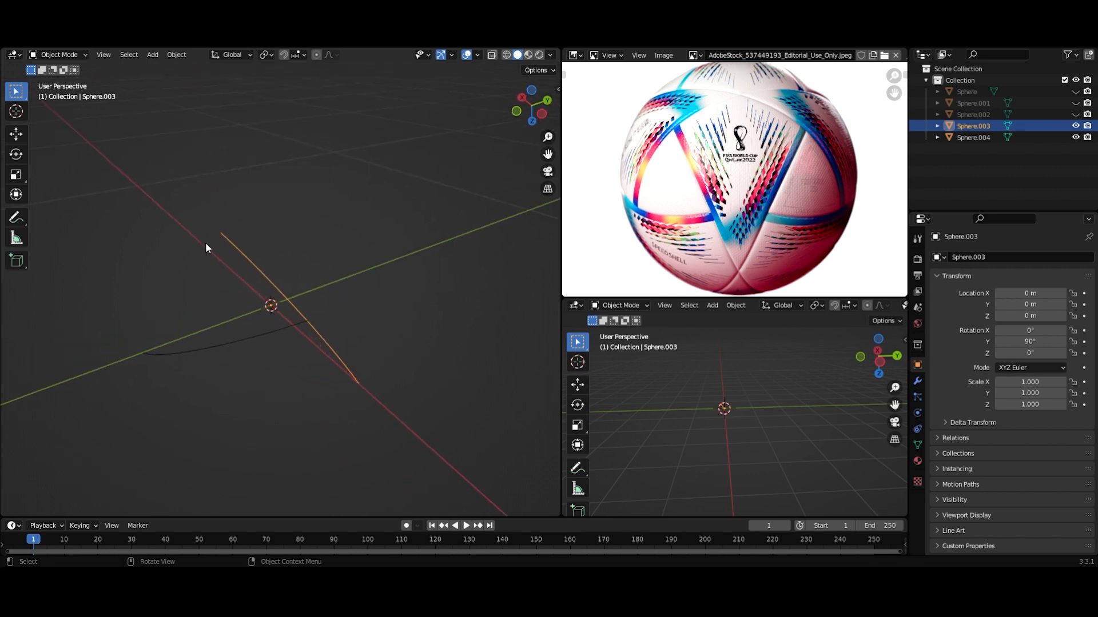
middle_drag(249, 222, 270, 240)
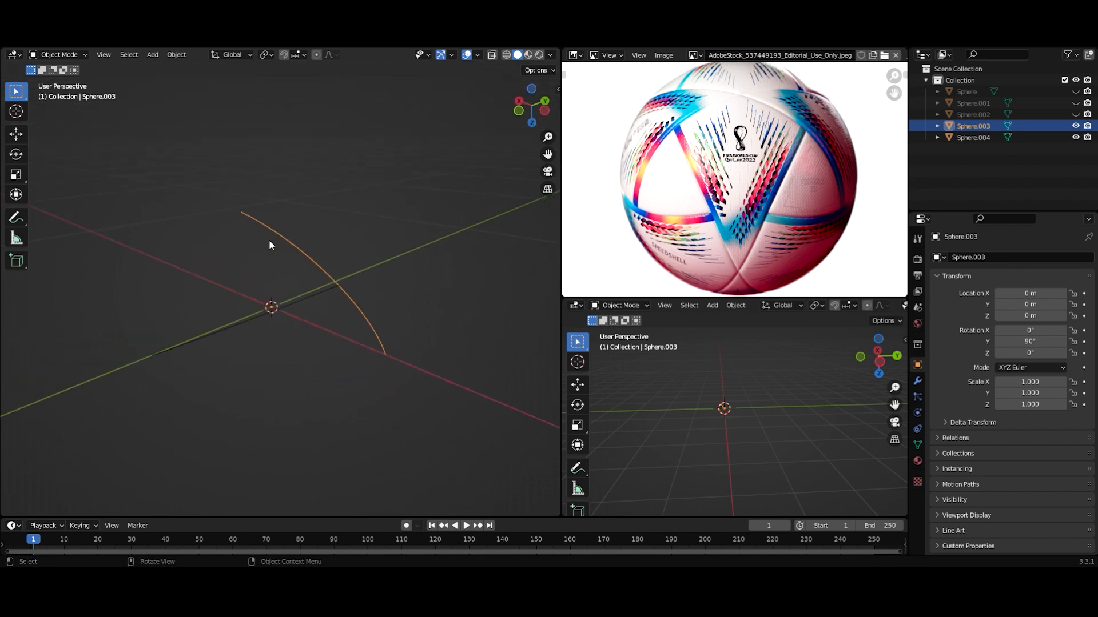
- Duplicate the rotated arc in place and try rotating the new copy -90° about the global Z axis
click(277, 294)
click(300, 305)
middle_drag(299, 306, 324, 321)
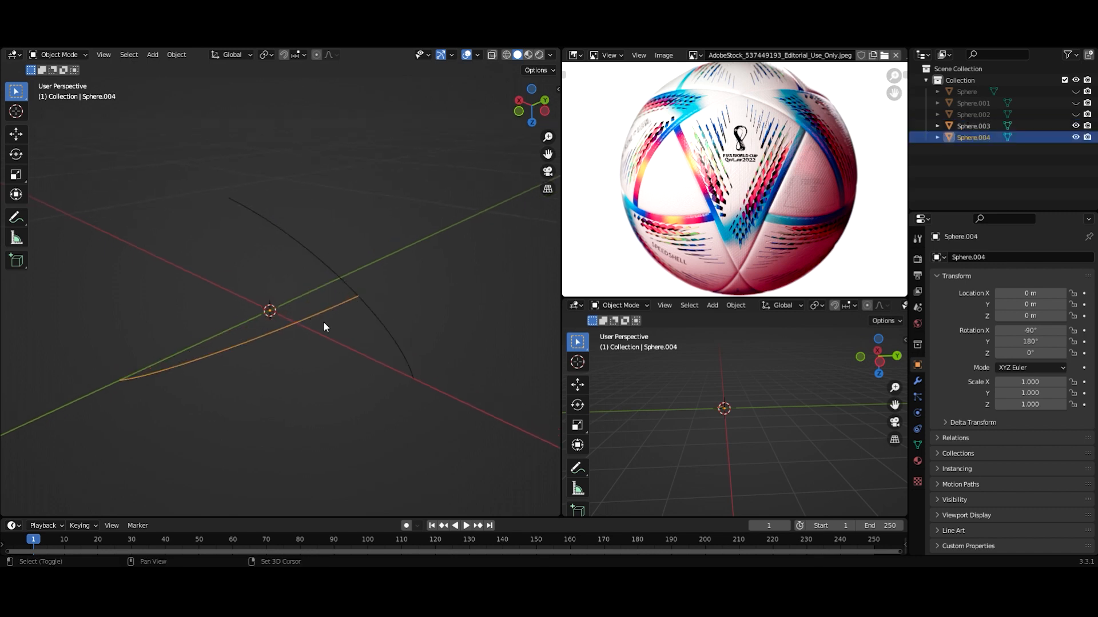
key(shift+s)
key(Escape)
key(shift+d)
key(r)
key(z)
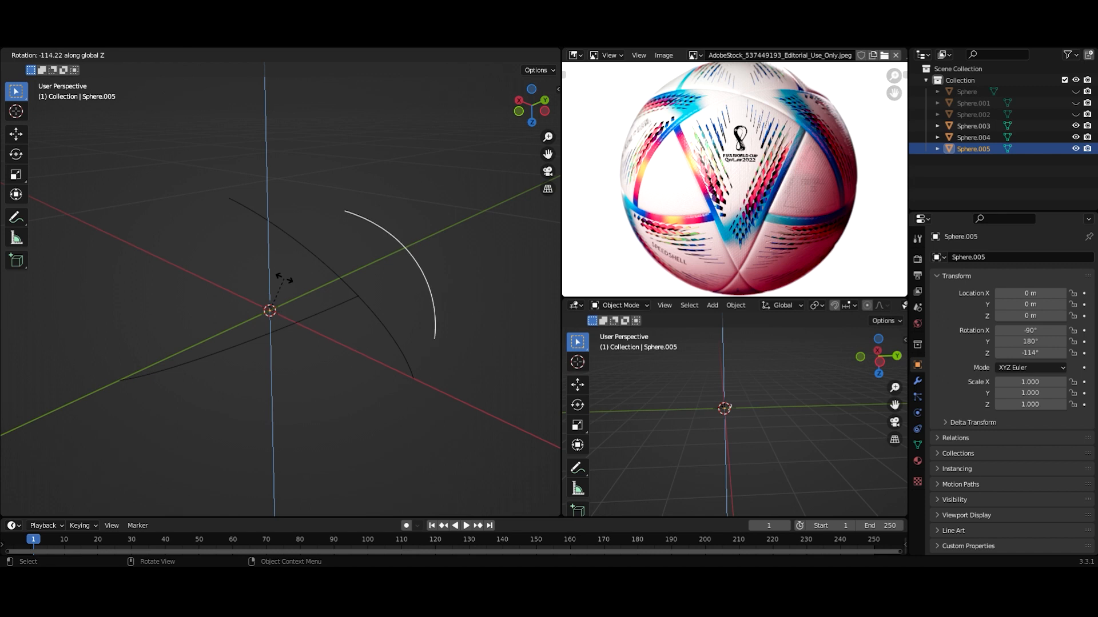
text(-90)
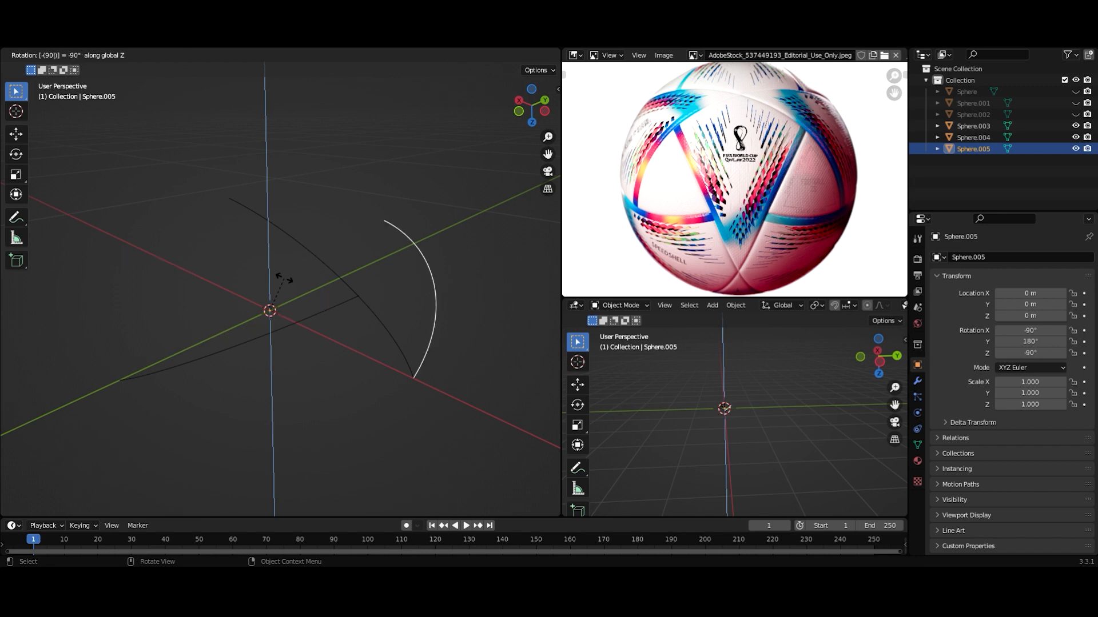
key(Escape)
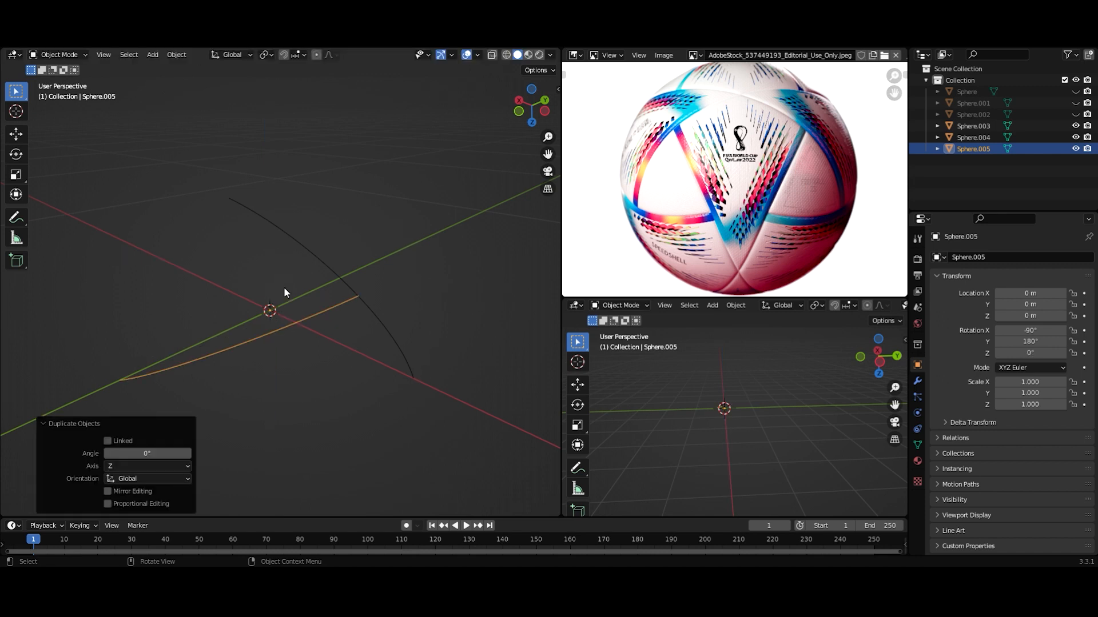
- Rotate the third arc -90° about the global Y axis and another -90° about the global Z axis
text(ry90)
key(minus)
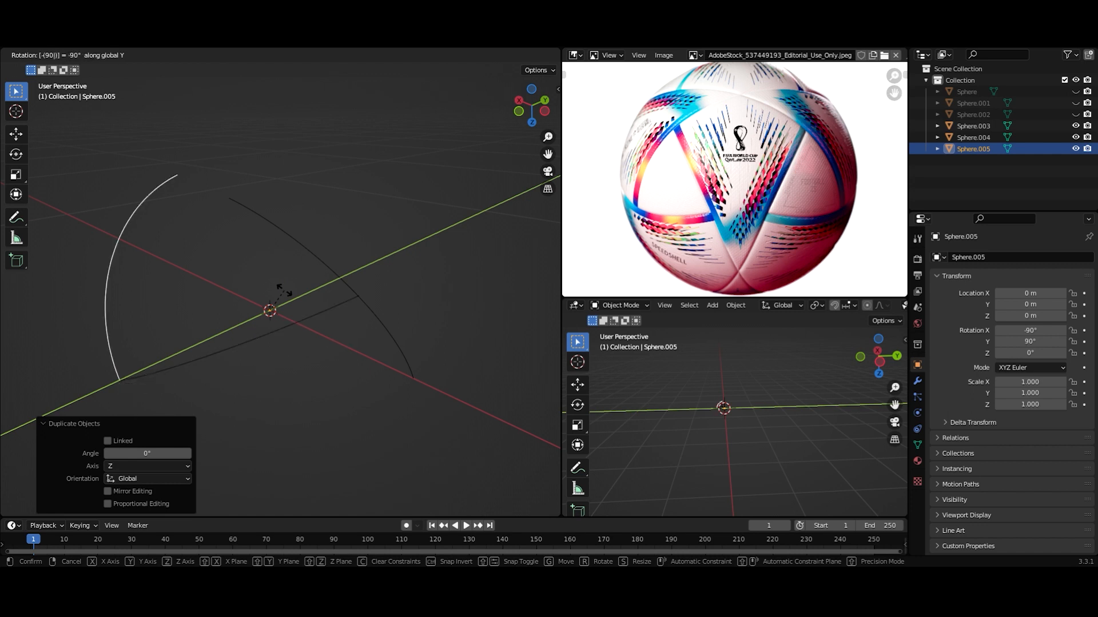
key(Return)
middle_drag(284, 292, 318, 299)
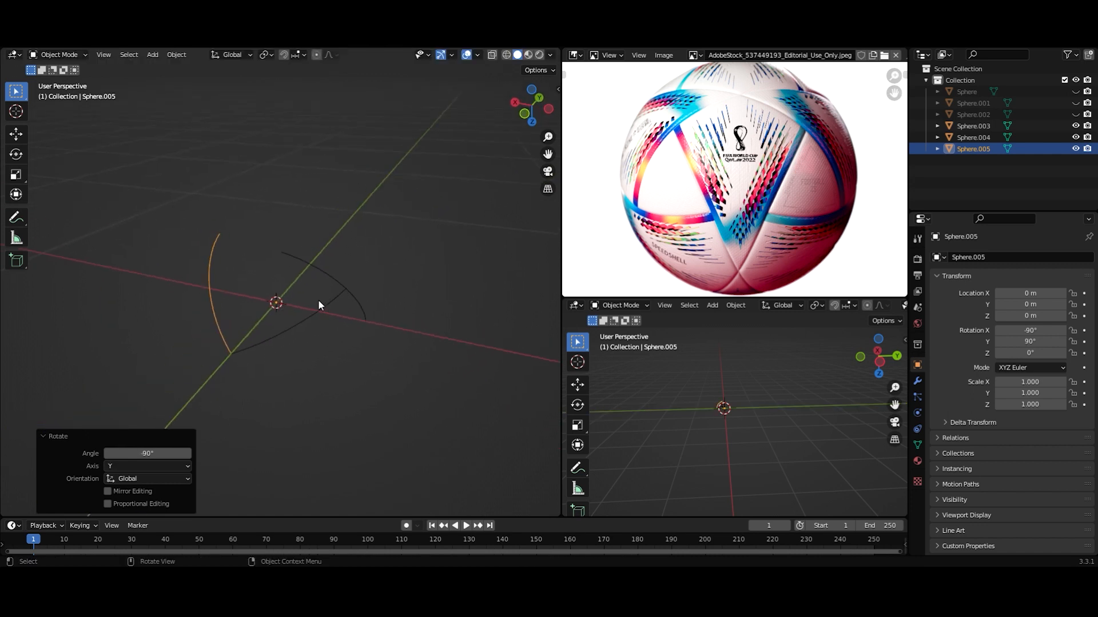
text(rz-90)
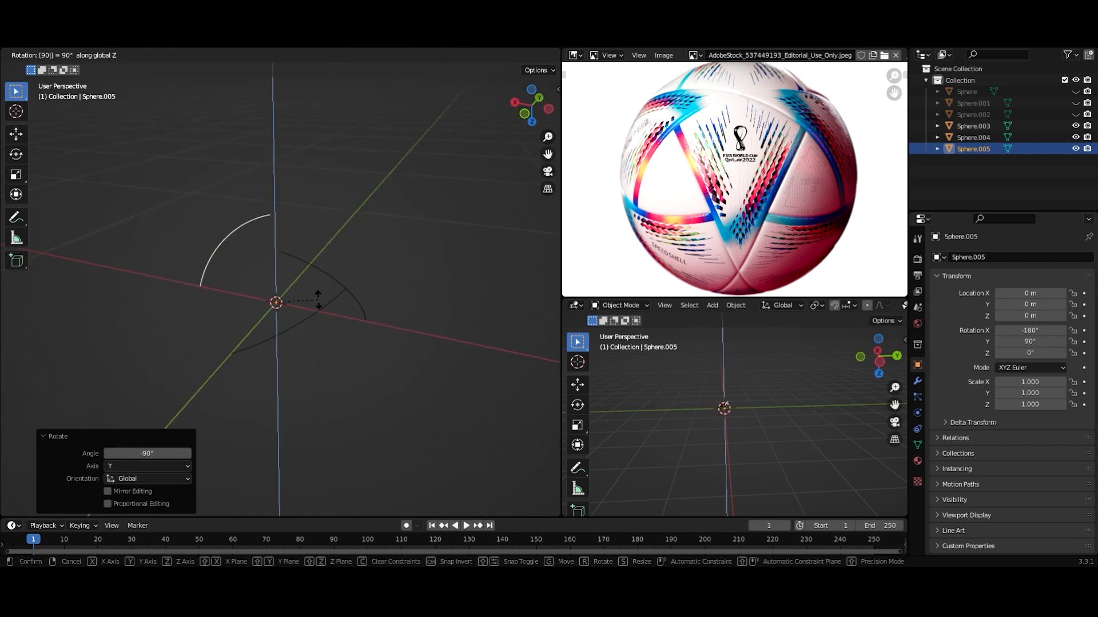
key(Return)
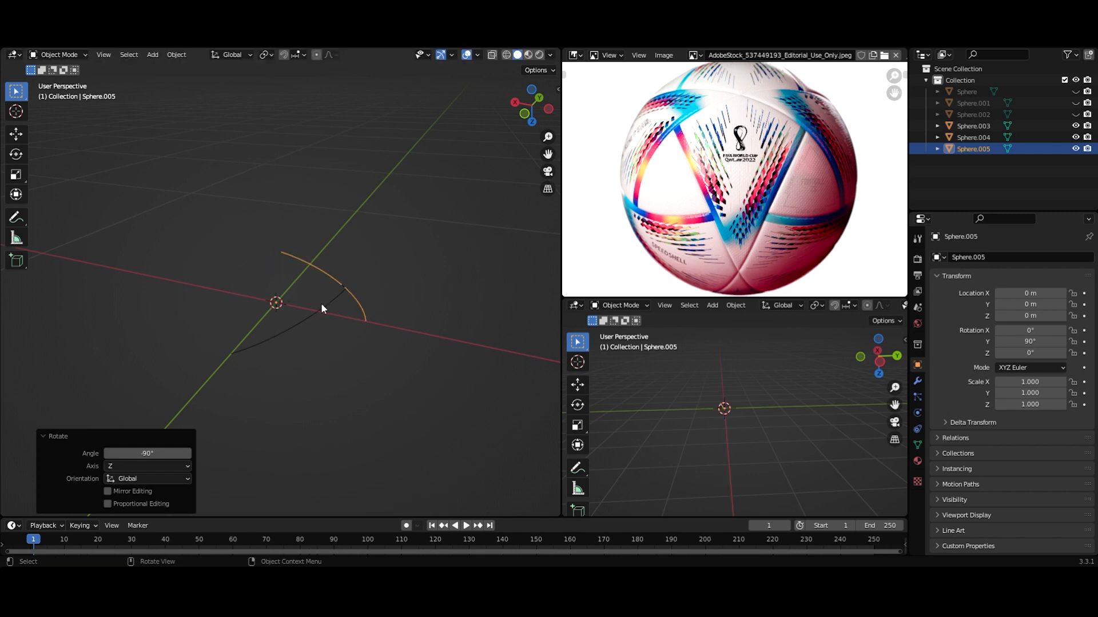
- Rotate the third arc a further -90° about the global Y axis
key(r)
key(x)
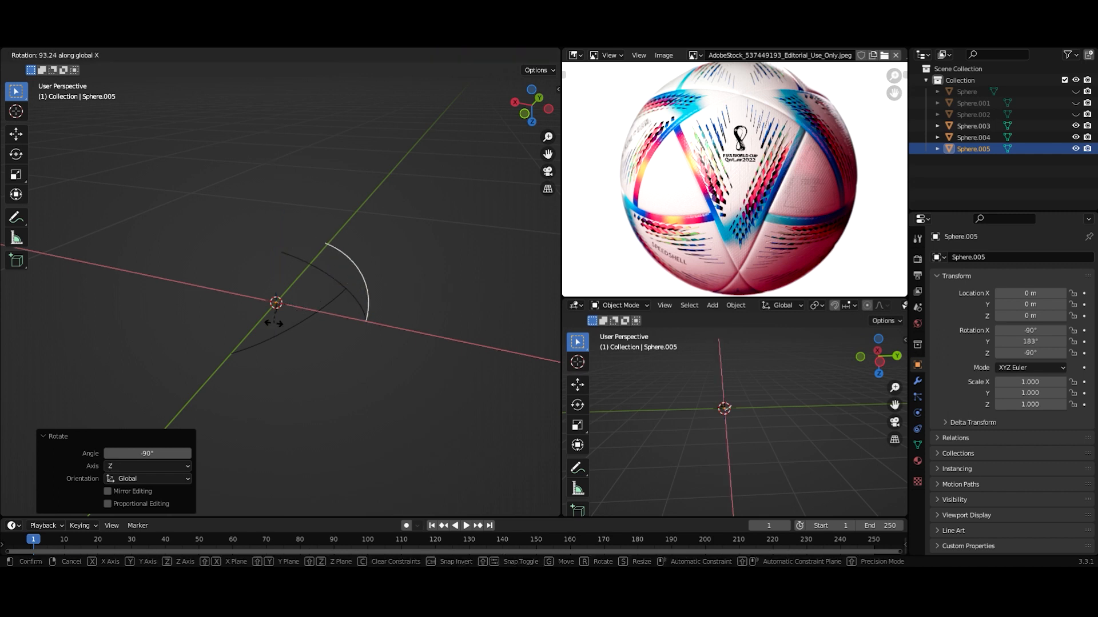
key(y)
key(minus)
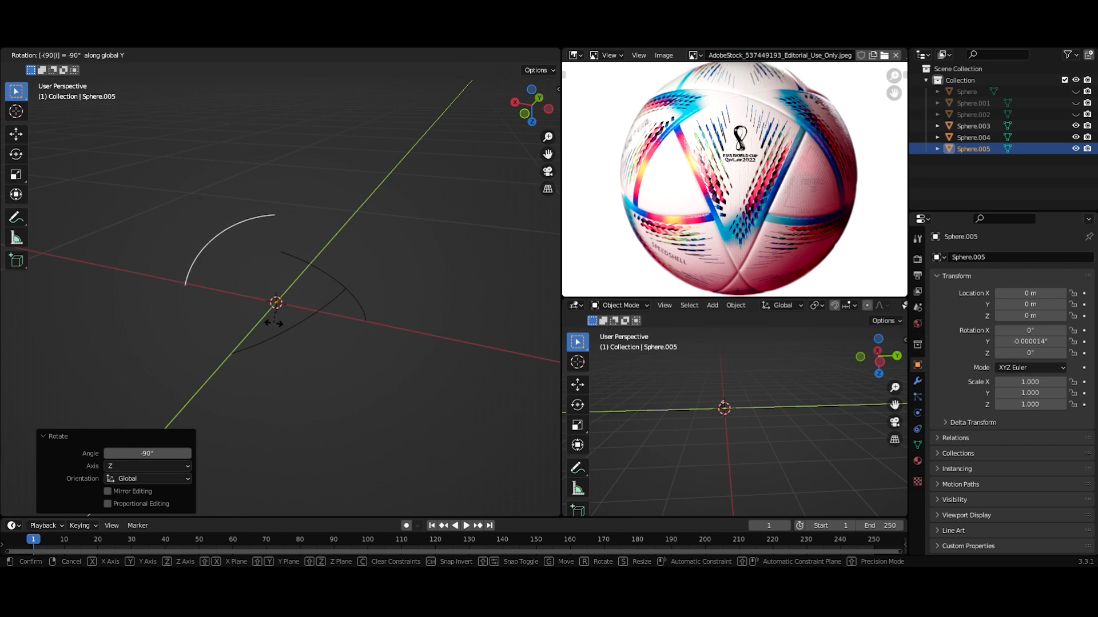
key(Return)
middle_drag(273, 321, 343, 334)
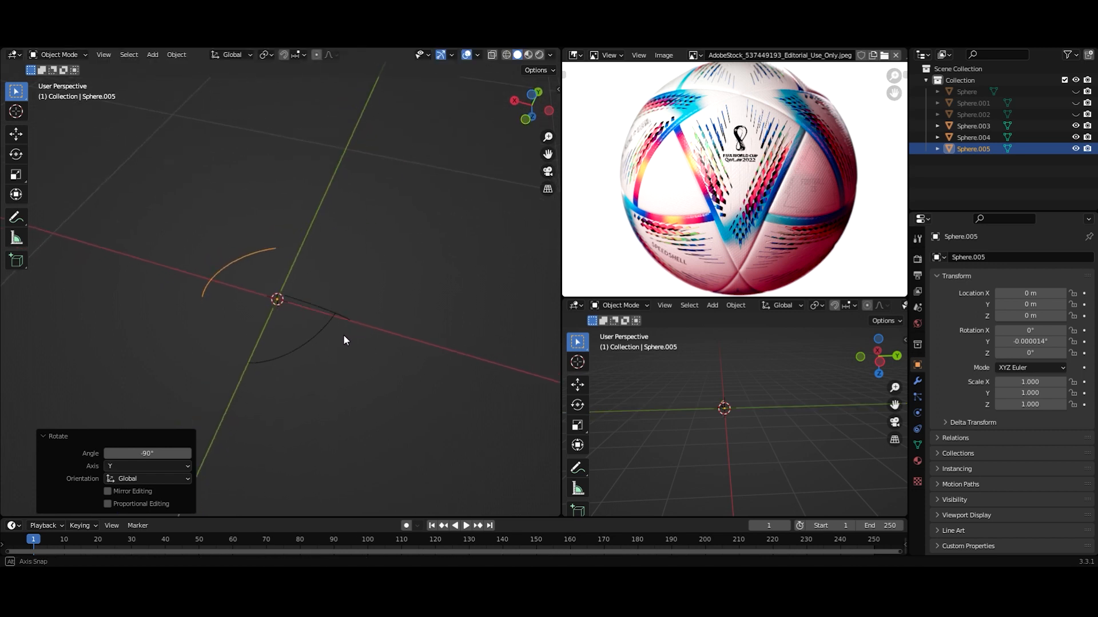
- Rotate the third arc -90° about the global Z axis to close the triangular outline, leaving nothing selected
text(rz)
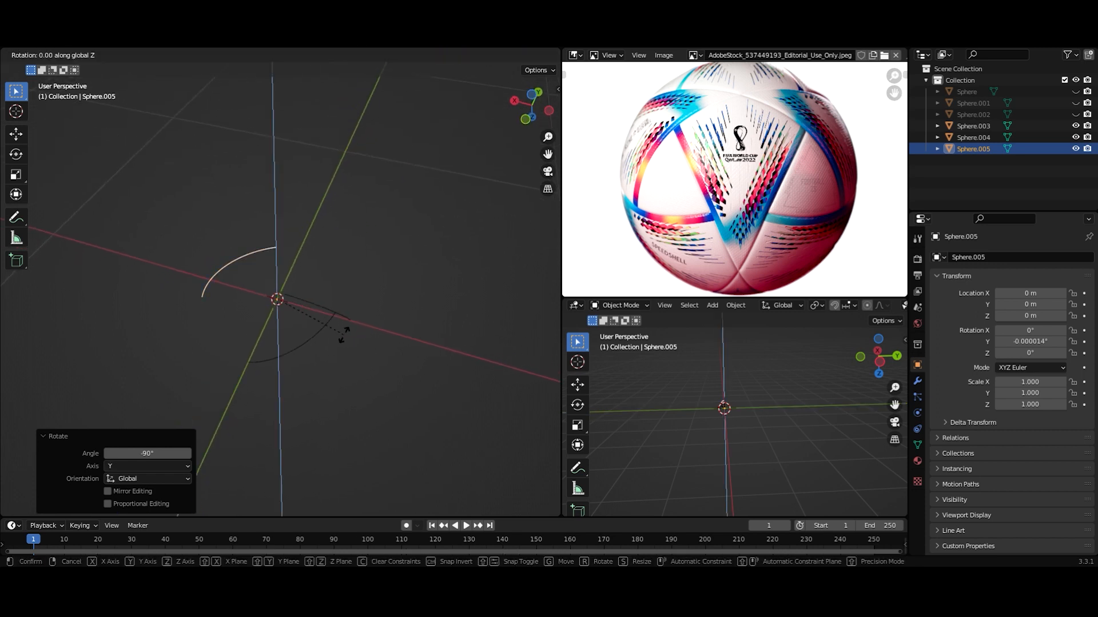
text(-90)
key(Return)
click(343, 344)
middle_drag(343, 344, 233, 168)
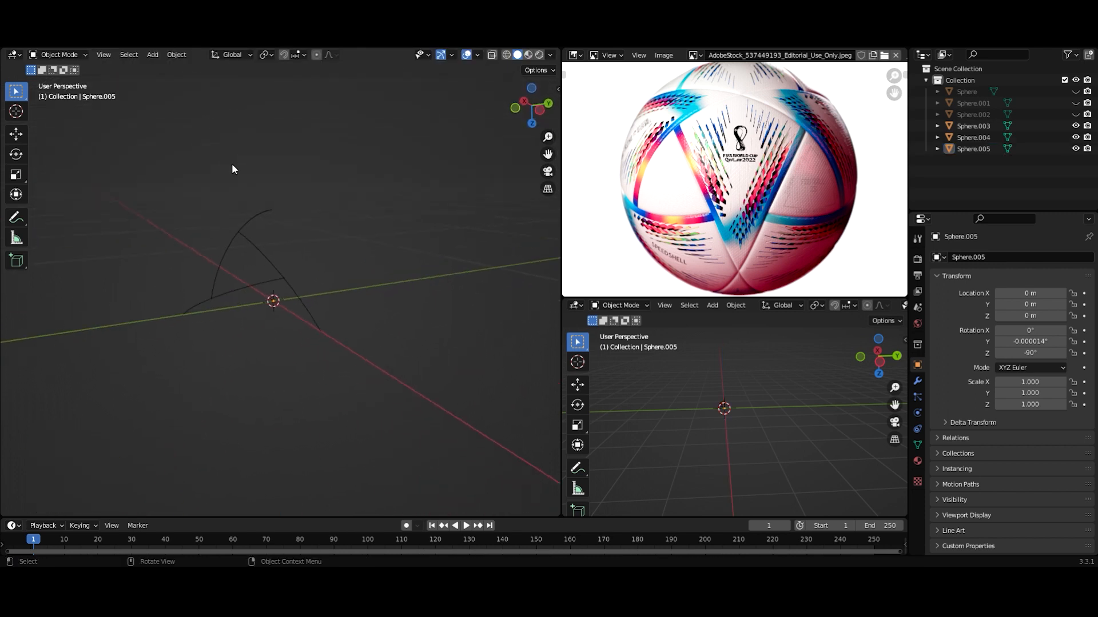
- Select all three arcs and enter edit mode on them together
middle_drag(440, 192, 216, 245)
click(223, 228)
click(196, 190)
click(153, 208)
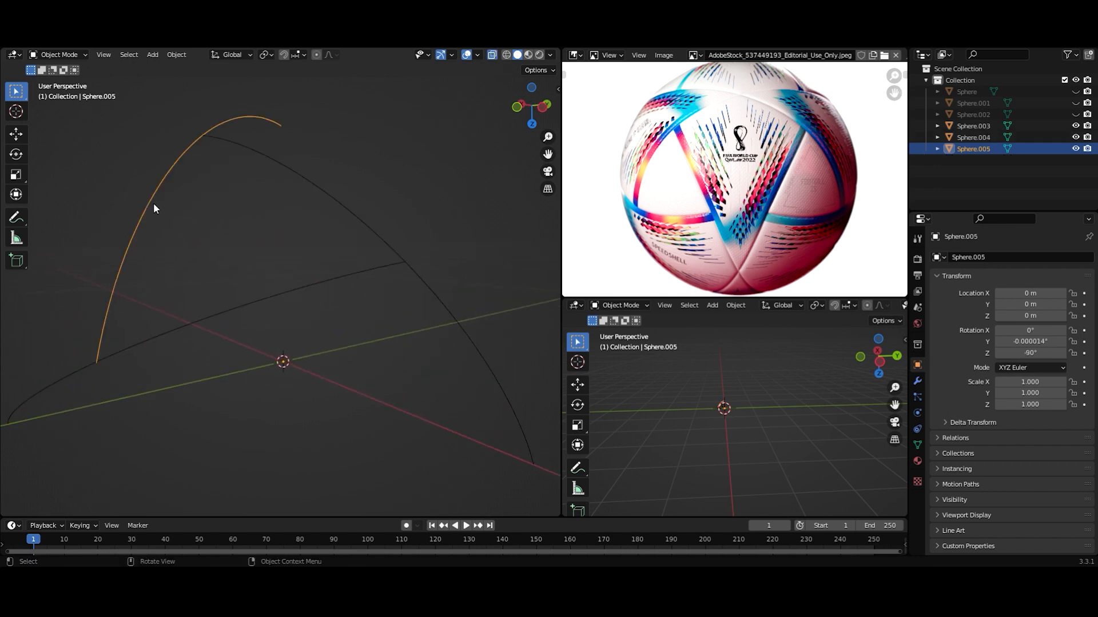
shift+click(269, 156)
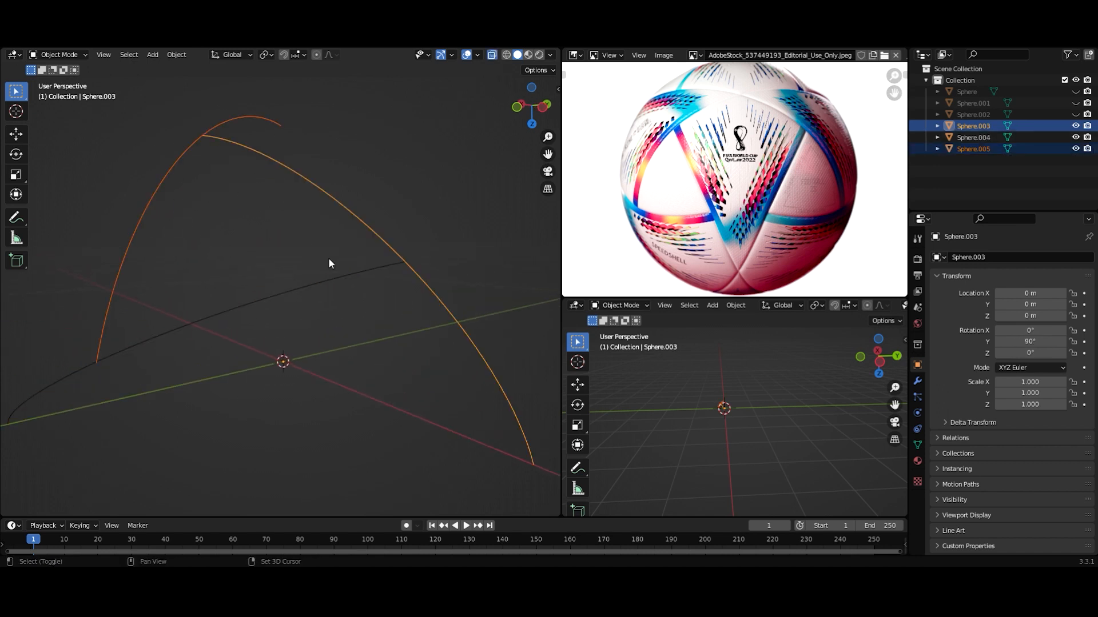
shift+click(341, 277)
key(Tab)
- Slide the Sphere.004 arc's vertex and the crossing Sphere.003 arc's nearest vertex along their edges to meet at the first corner
middle_drag(304, 249, 295, 291)
click(396, 292)
middle_drag(212, 240, 243, 260)
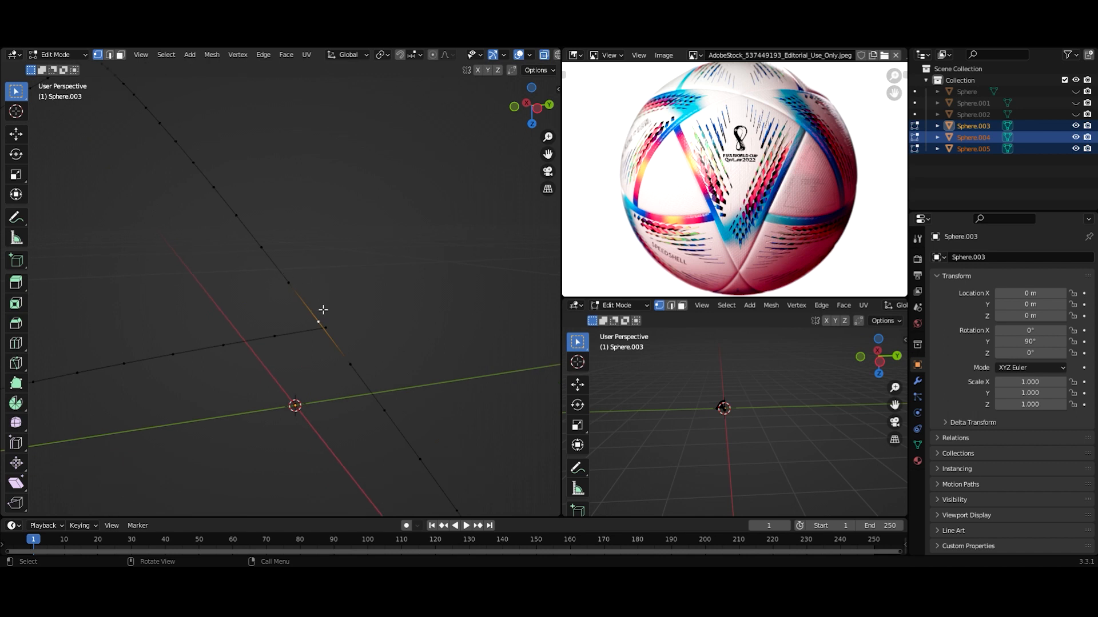
middle_drag(323, 310, 377, 356)
drag(295, 281, 307, 308)
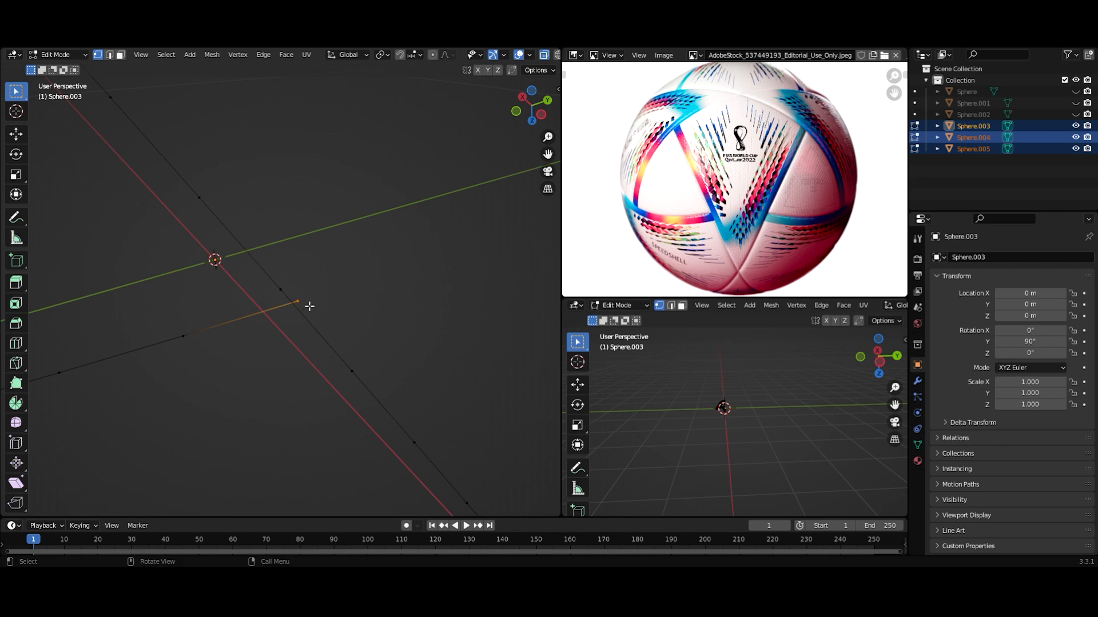
key(shift+v)
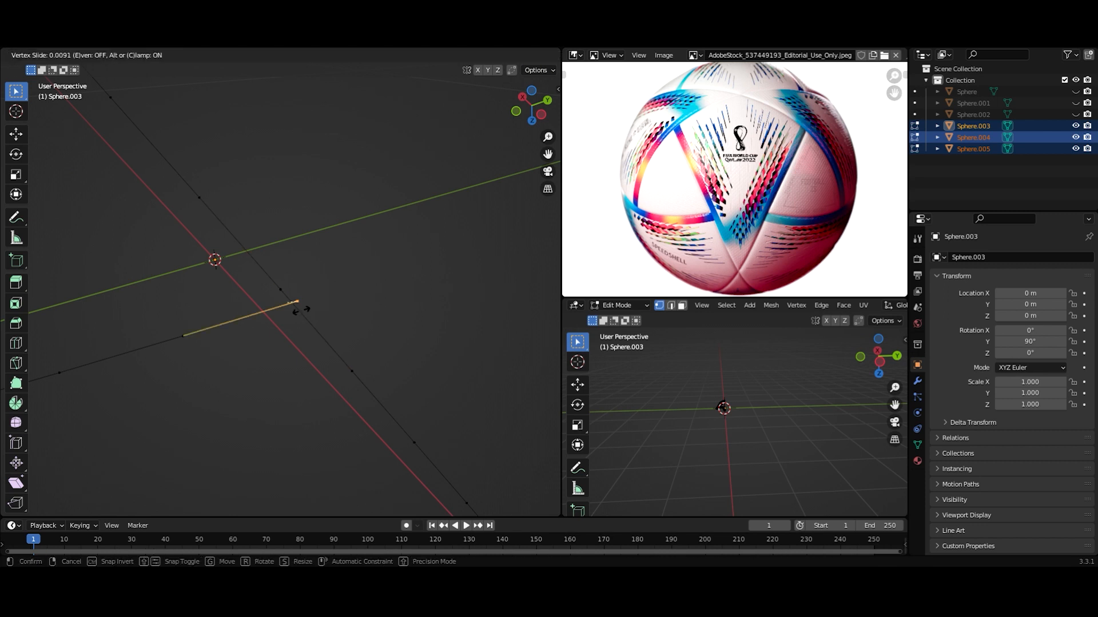
click(248, 326)
key(shift+v)
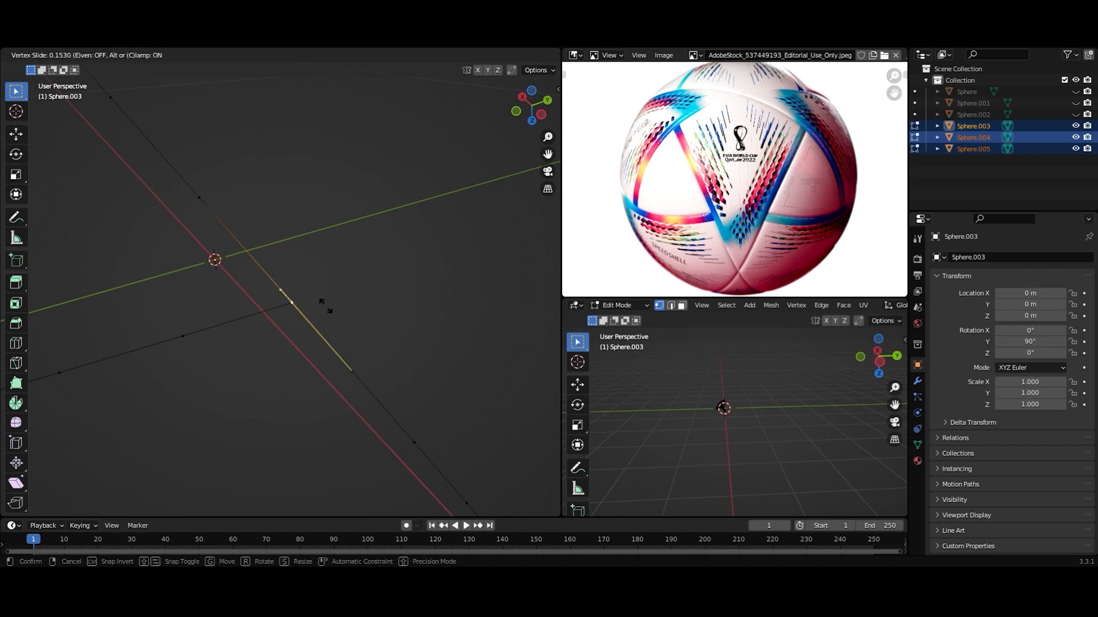
click(324, 307)
middle_drag(326, 306, 294, 320)
- Slide the lower end vertex of Sphere.005 onto the Sphere.004 arc and slide that arc's nearest vertex to meet it
click(204, 312)
scroll(229, 314, down, 3)
scroll(242, 314, up, 1)
scroll(250, 323, up, 2)
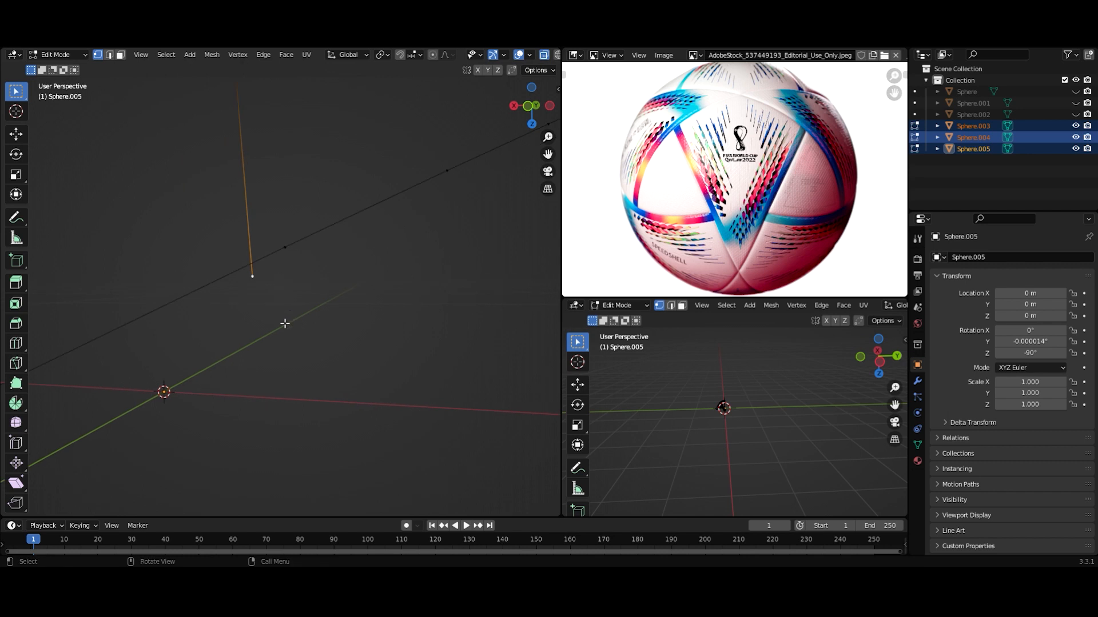
scroll(275, 316, up, 1)
key(shift+v)
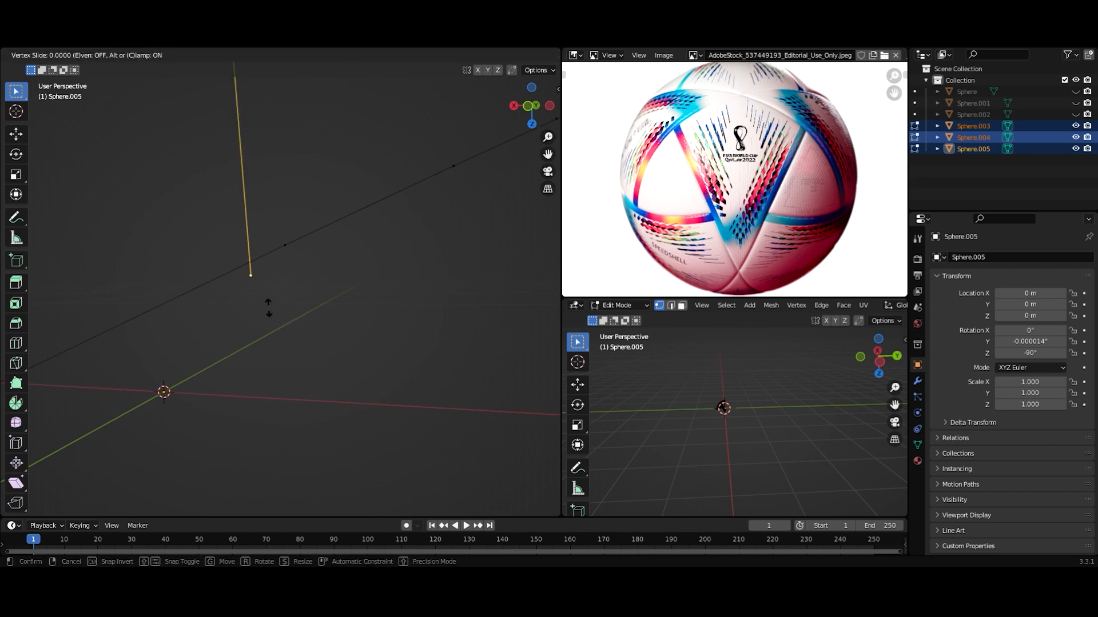
click(280, 234)
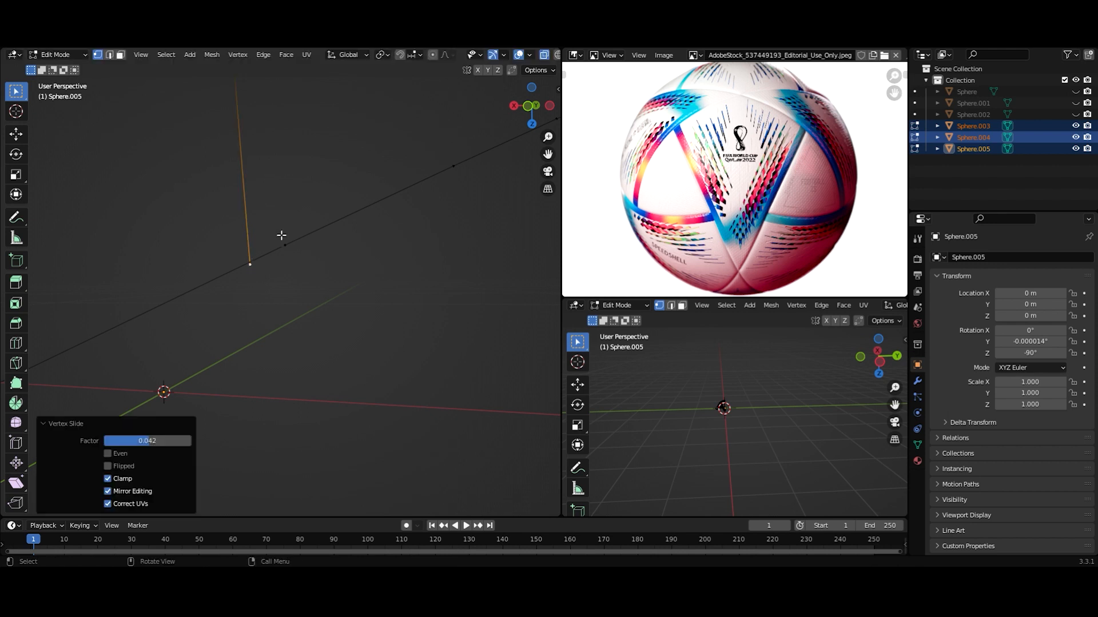
click(286, 246)
key(shift+v)
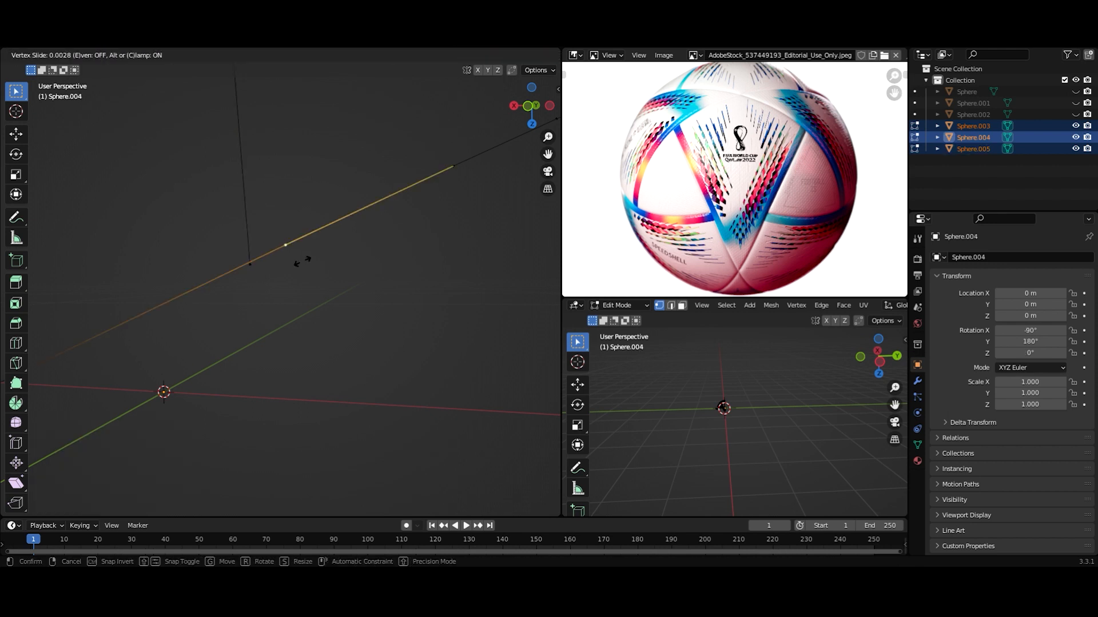
click(258, 280)
- Slide the Sphere.005 vertex and the Sphere.003 end vertex together at the third corner and return to object mode
middle_drag(272, 257, 304, 321)
scroll(245, 278, down, 4)
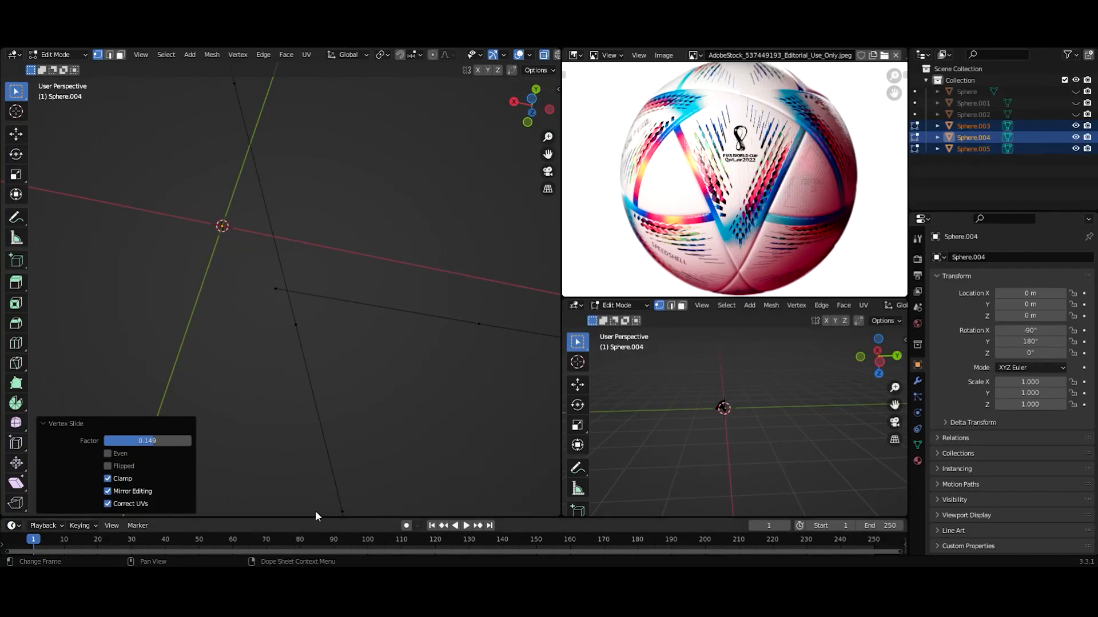
click(299, 326)
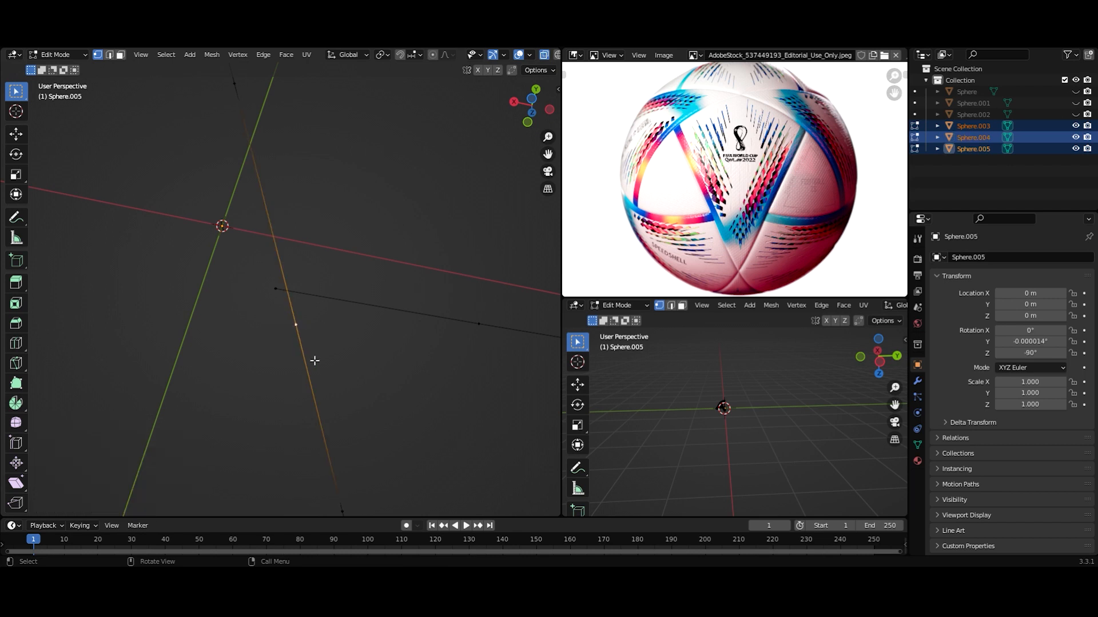
key(shift+v)
click(308, 324)
click(278, 289)
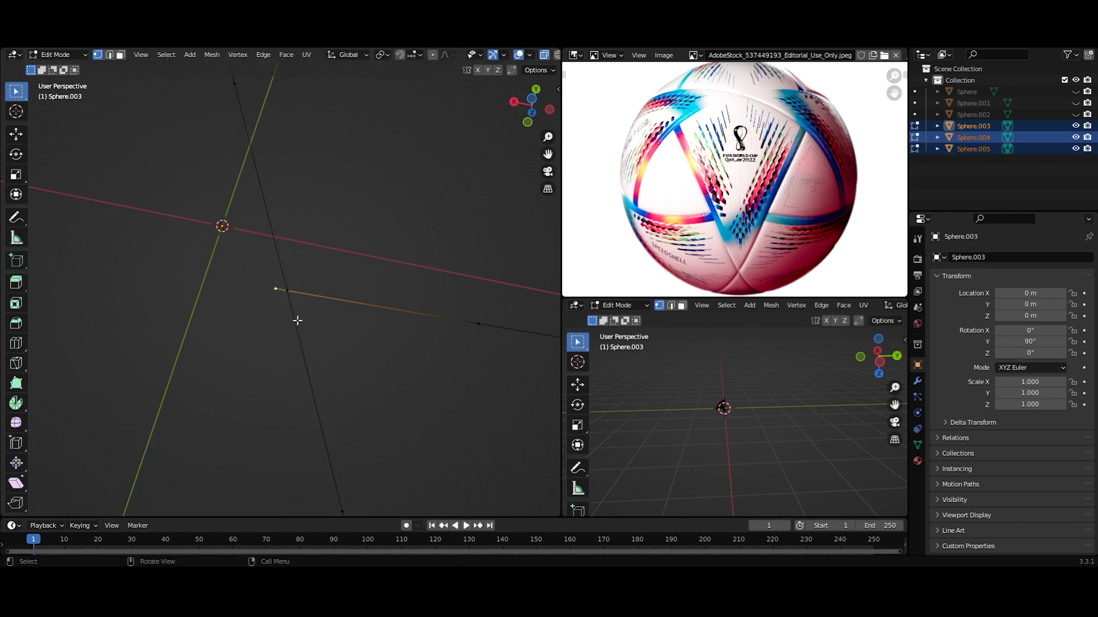
key(shift+v)
click(307, 320)
middle_drag(347, 341, 304, 322)
key(Tab)
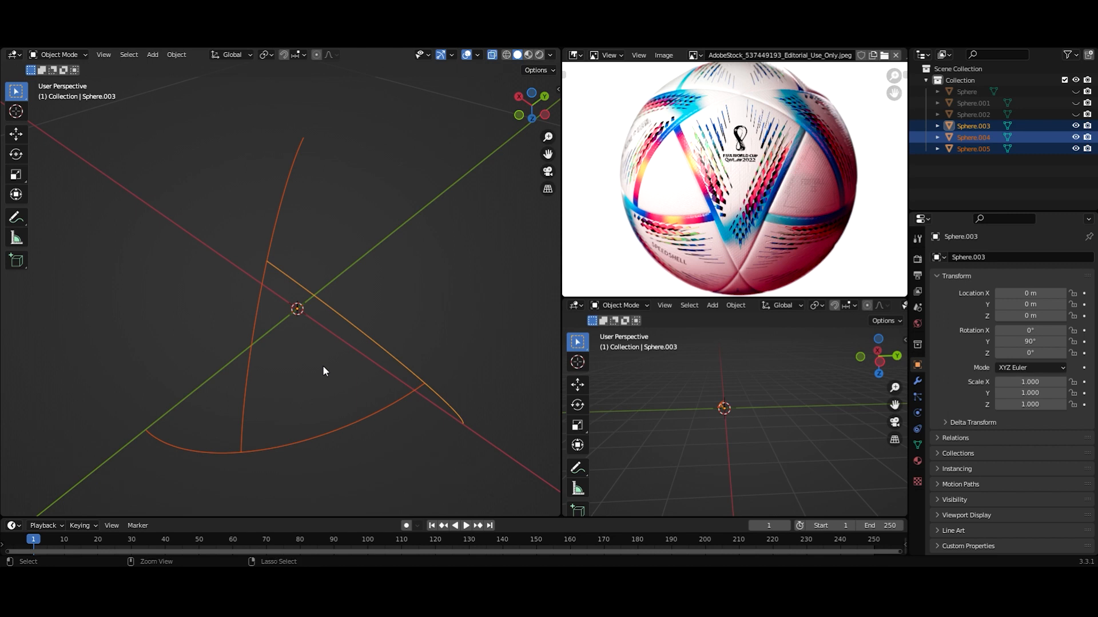
- Join the three arcs into one object and merge all of its vertices by distance
key(ctrl+j)
key(Tab)
key(a)
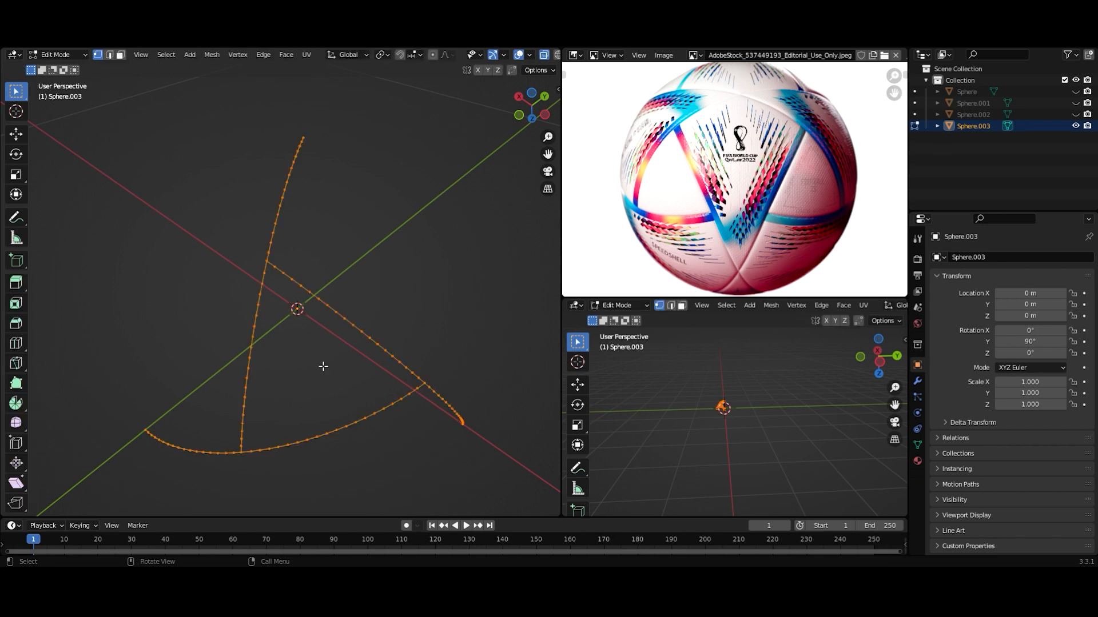
key(m)
click(307, 403)
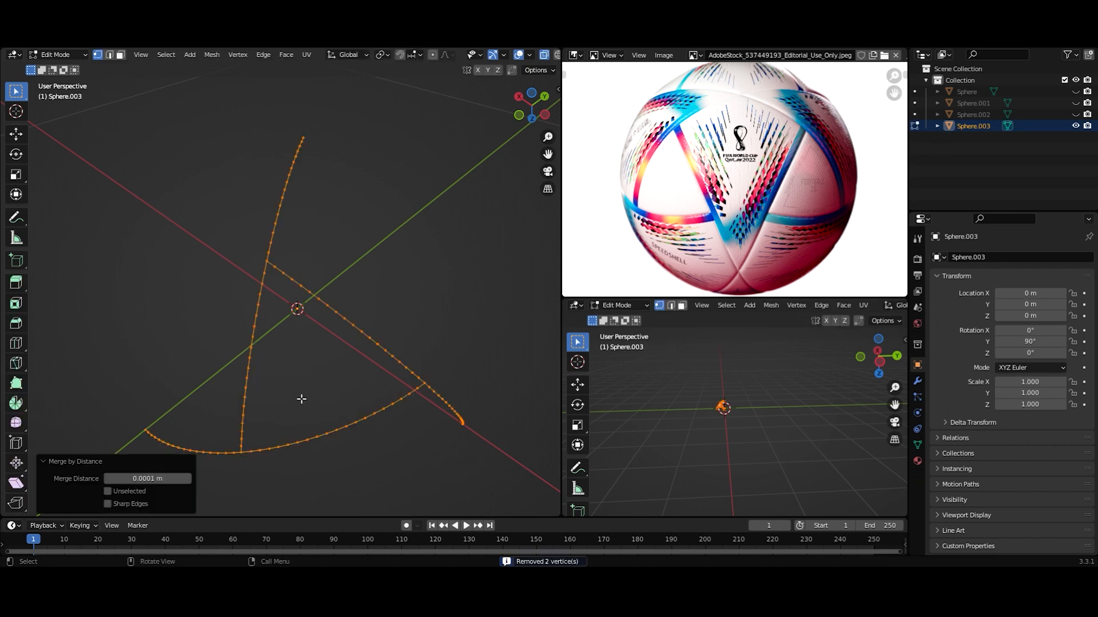
- Select the unmerged vertices at the lower corner, show their coordinates and merge them at center
scroll(308, 386, up, 6)
click(262, 438)
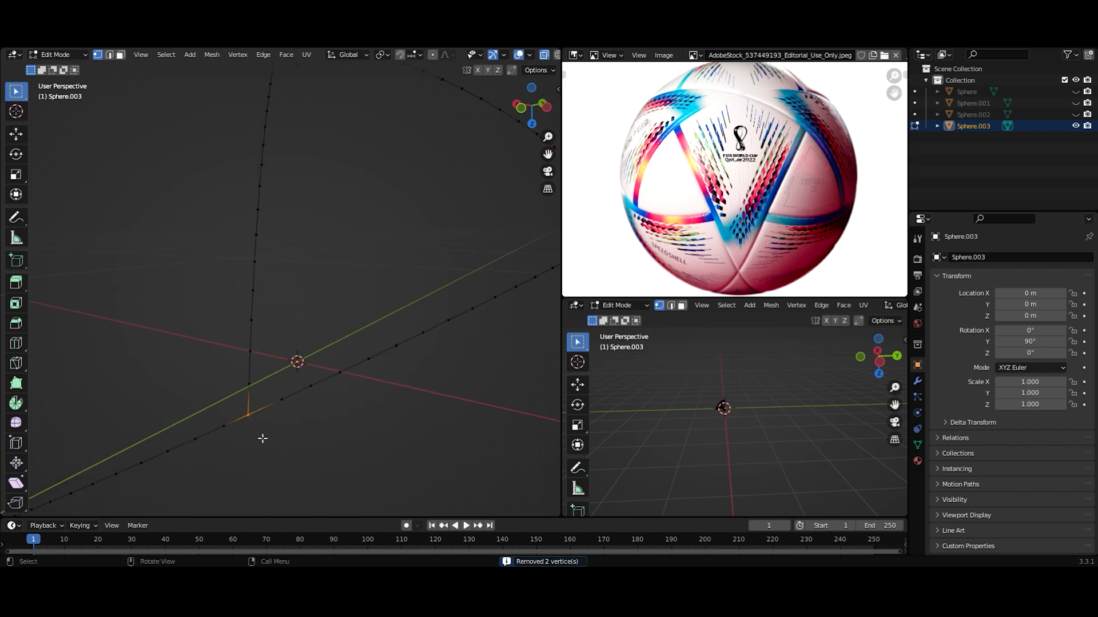
key(n)
key(m)
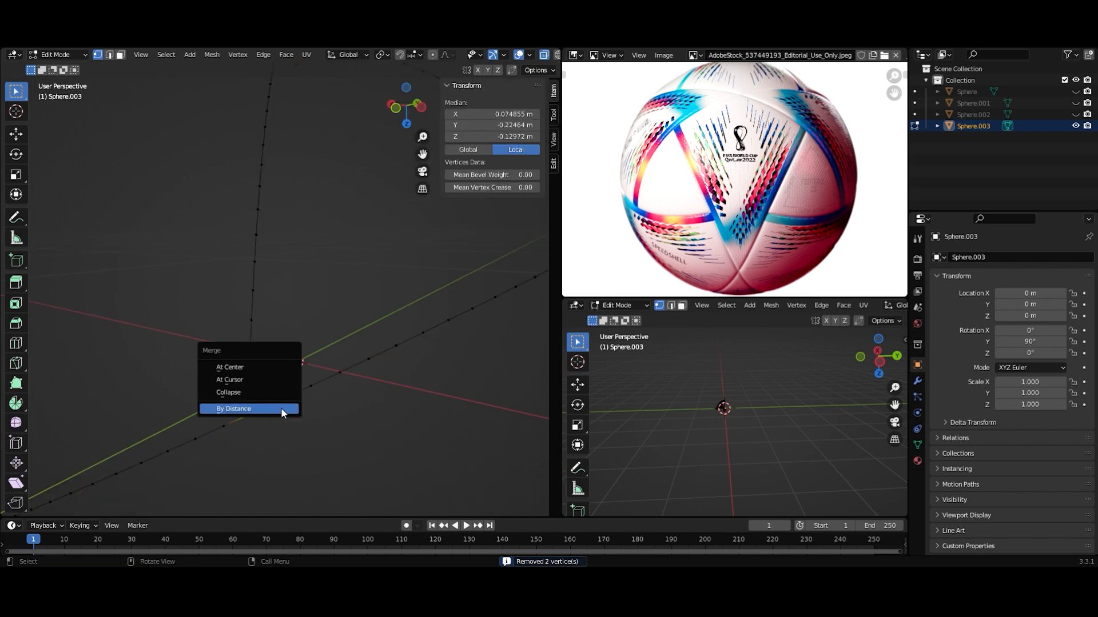
click(280, 407)
key(m)
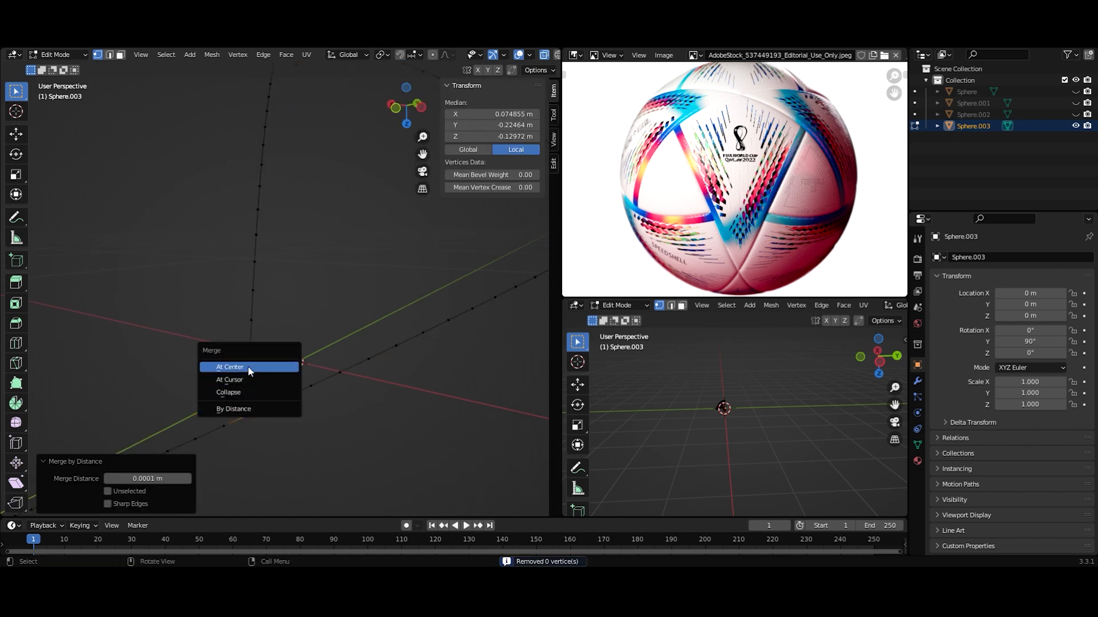
click(248, 366)
middle_drag(248, 366, 332, 362)
- Check that the vertices at the other corners are merged, select the whole outline and return to object mode
click(371, 381)
scroll(379, 392, up, 2)
scroll(356, 373, up, 2)
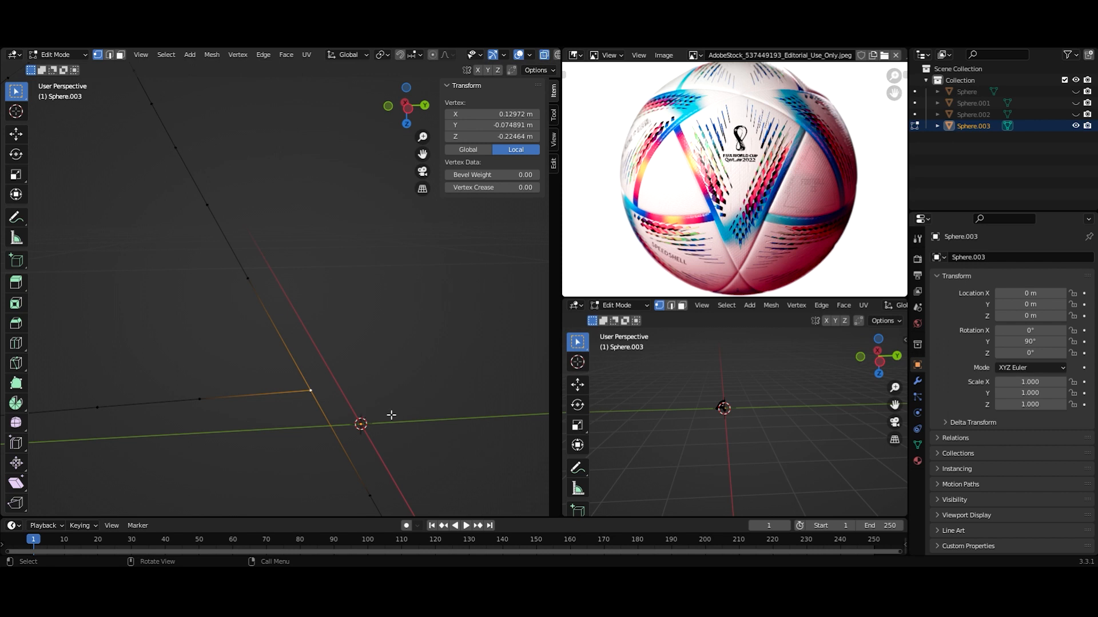
middle_drag(391, 415, 180, 251)
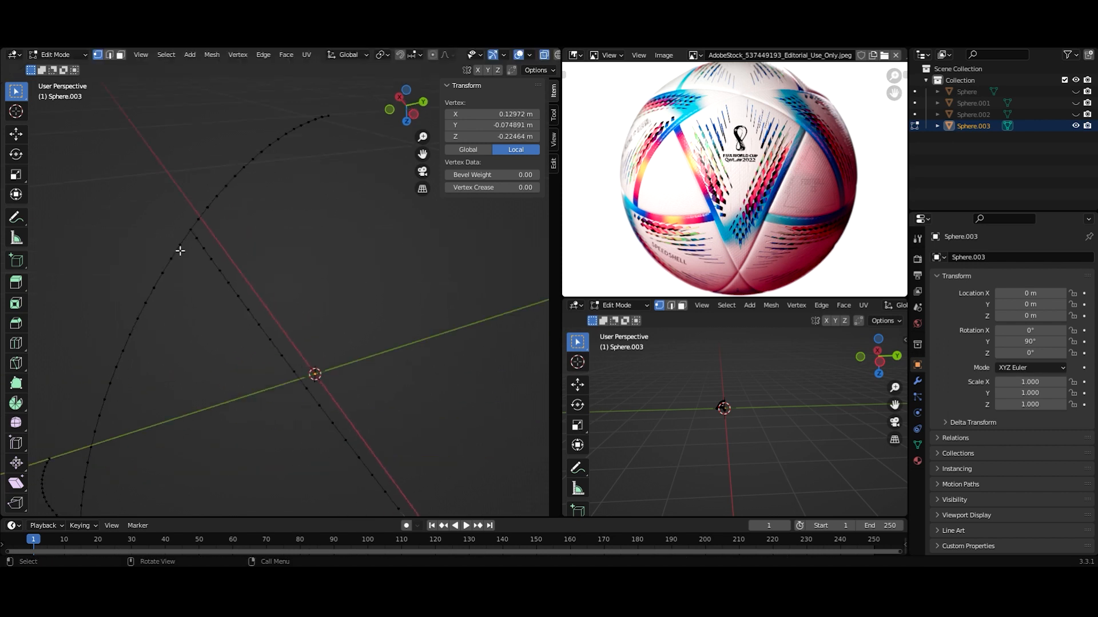
key(g)
right_click(284, 253)
scroll(286, 309, down, 3)
middle_drag(286, 309, 278, 389)
scroll(305, 353, down, 2)
key(a)
scroll(286, 372, up, 3)
key(Tab)
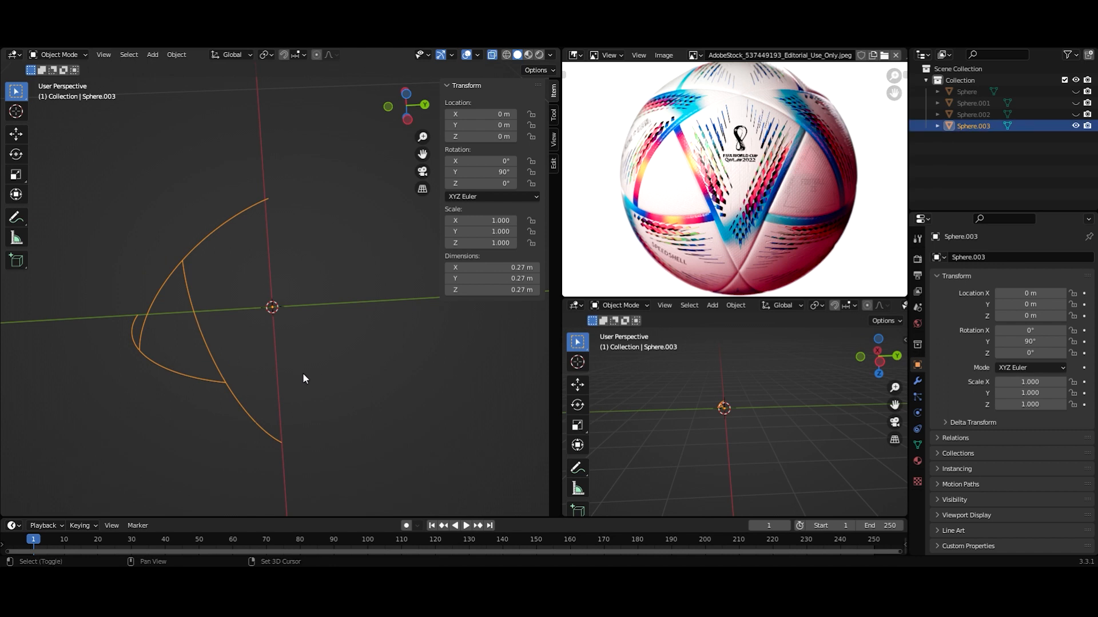
- Duplicate the triangular seam outline in place, without moving the copy from the original's location
key(shift+d)
text(x)
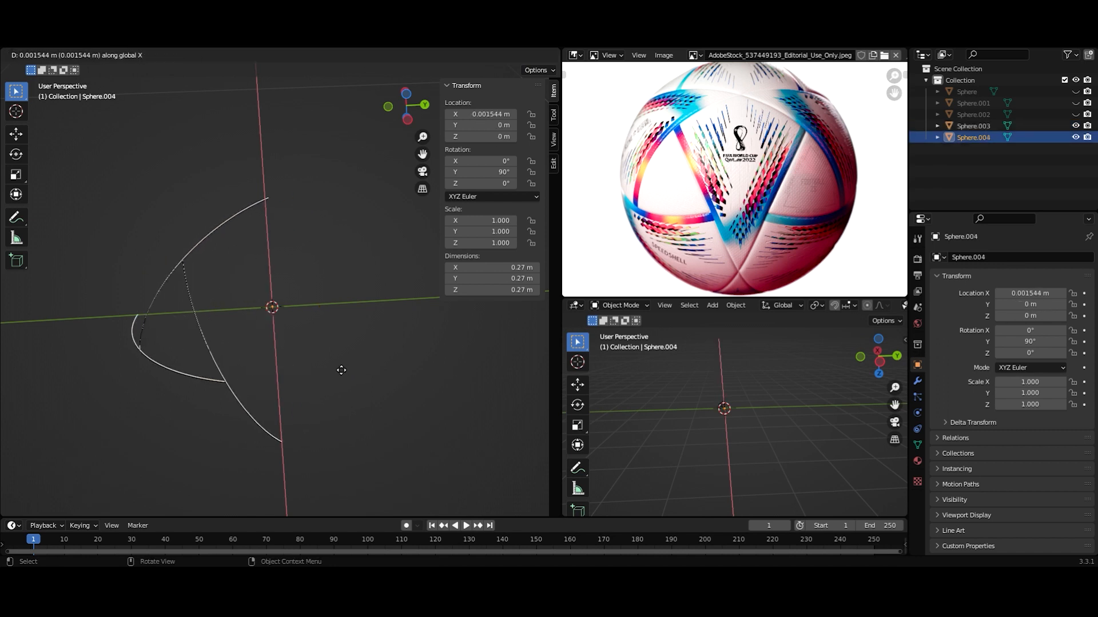
text(-1)
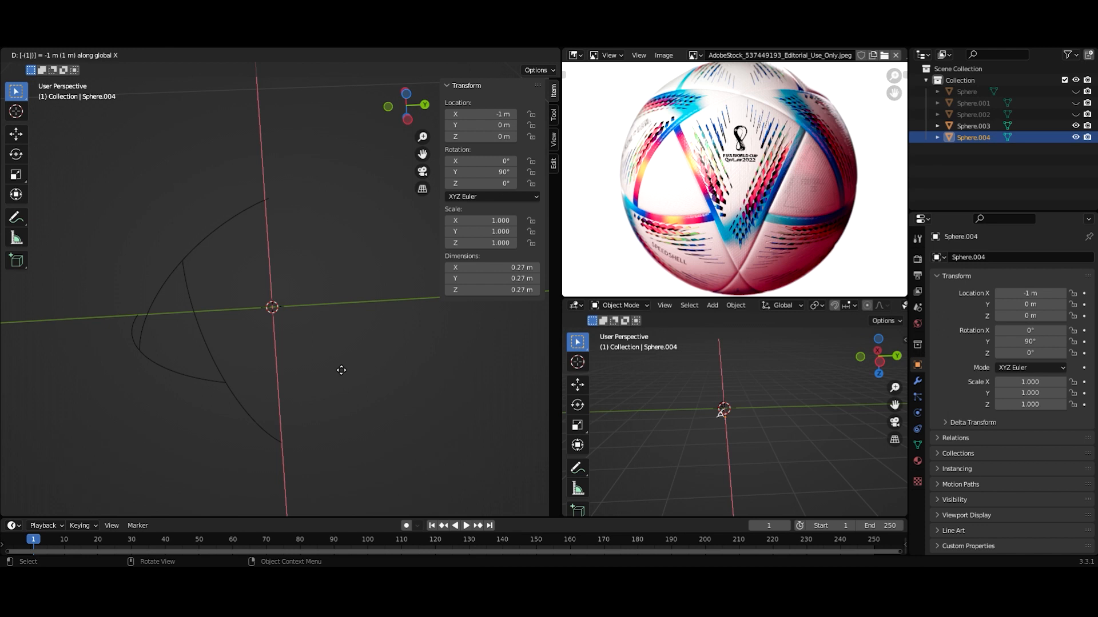
text(y)
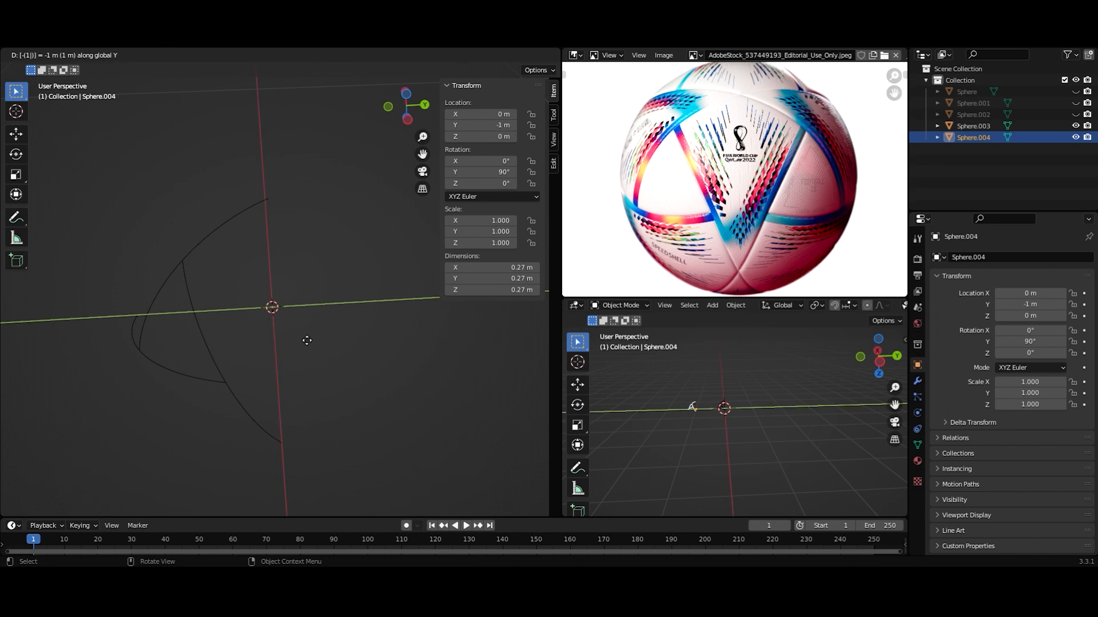
key(Escape)
- Mirror the duplicated outline by scaling it by -1 along the Y axis
key(s)
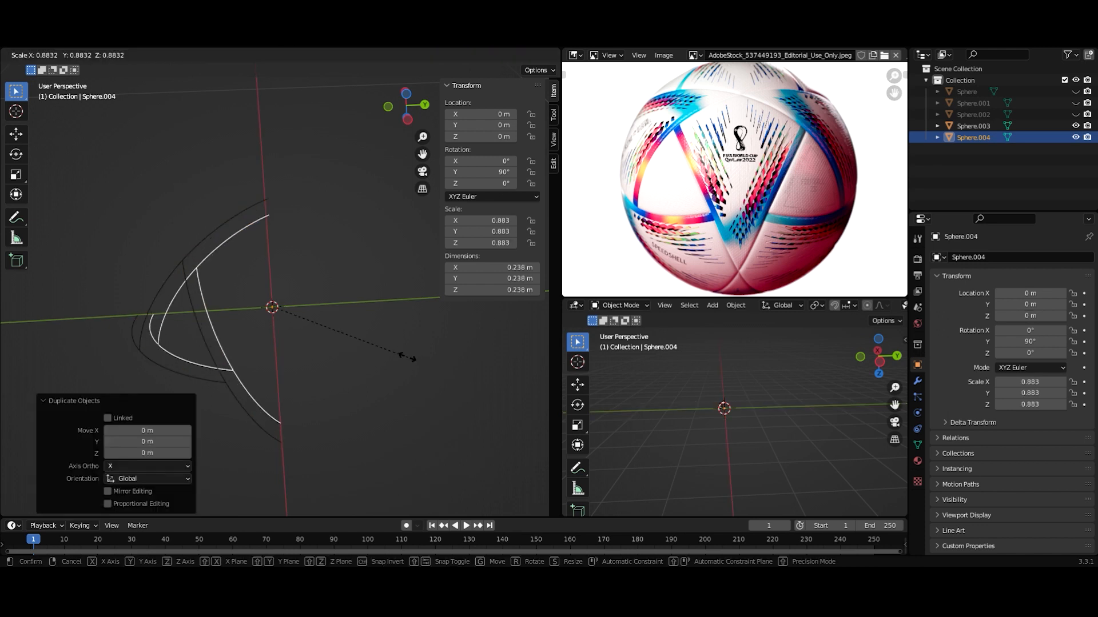
key(y)
key(minus)
key(1)
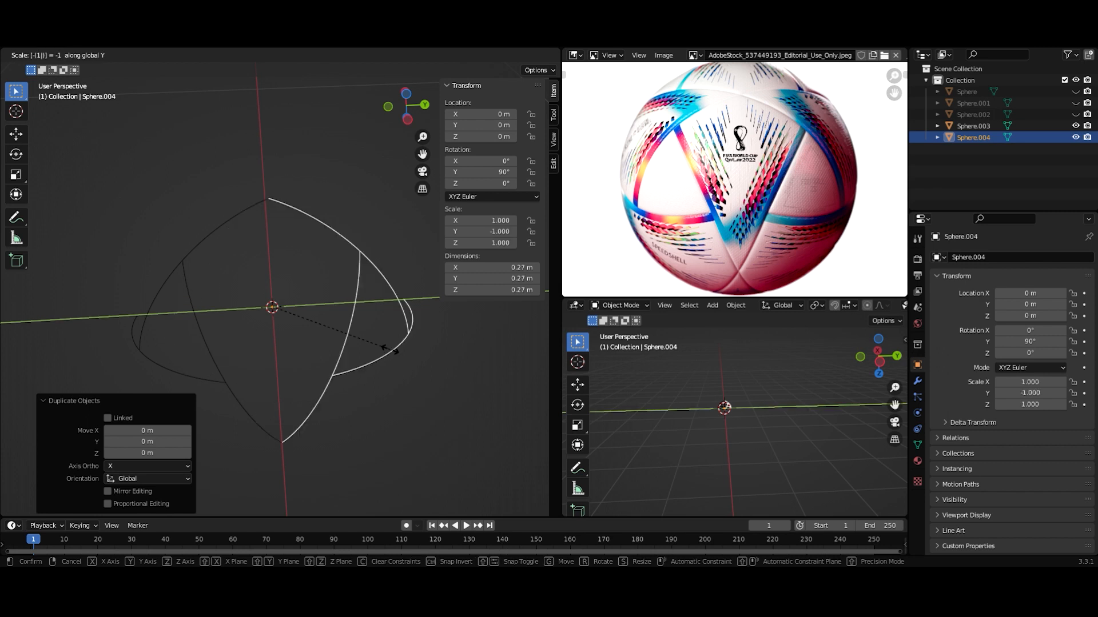
key(Return)
middle_drag(291, 427, 267, 326)
click(401, 380)
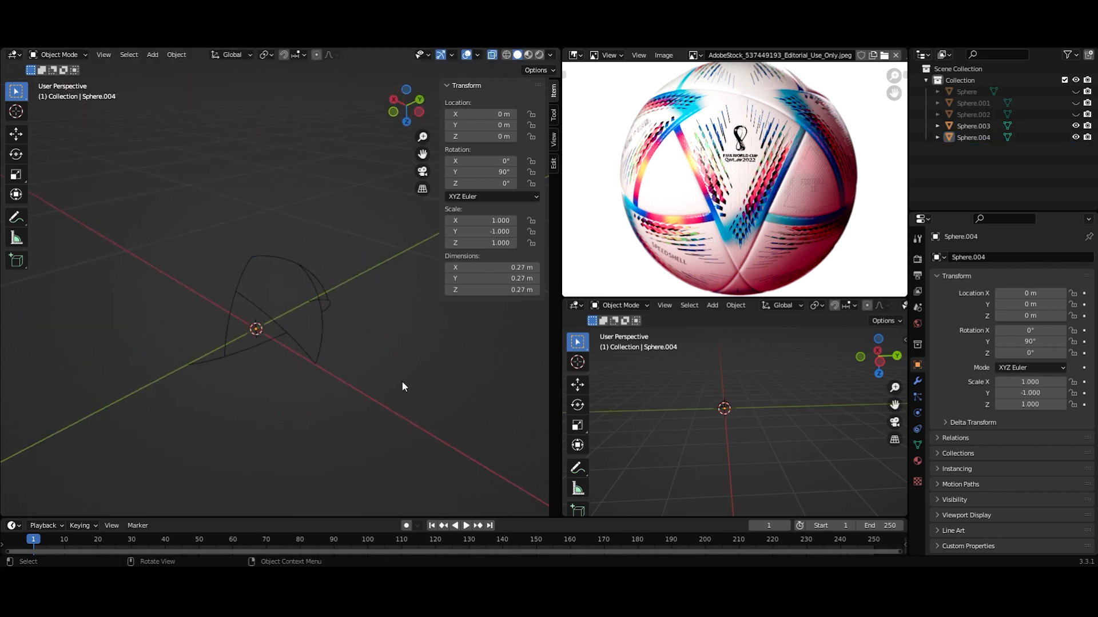
- Select both seam outlines and apply their rotation and scale
middle_drag(402, 381, 184, 364)
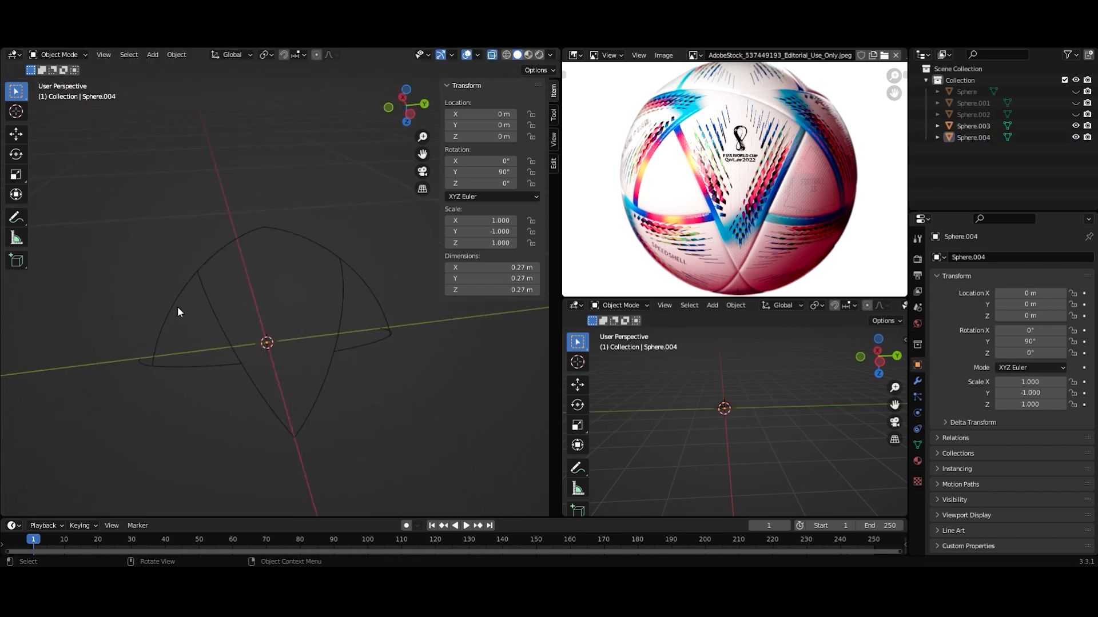
middle_drag(345, 304, 179, 350)
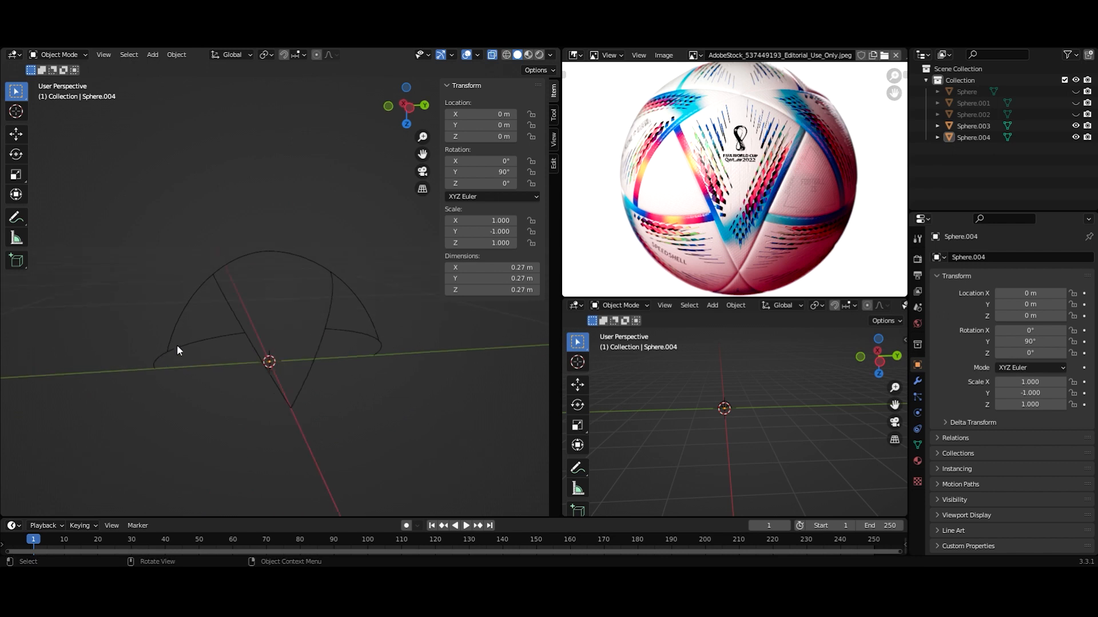
click(226, 303)
shift+click(318, 263)
key(ctrl+a)
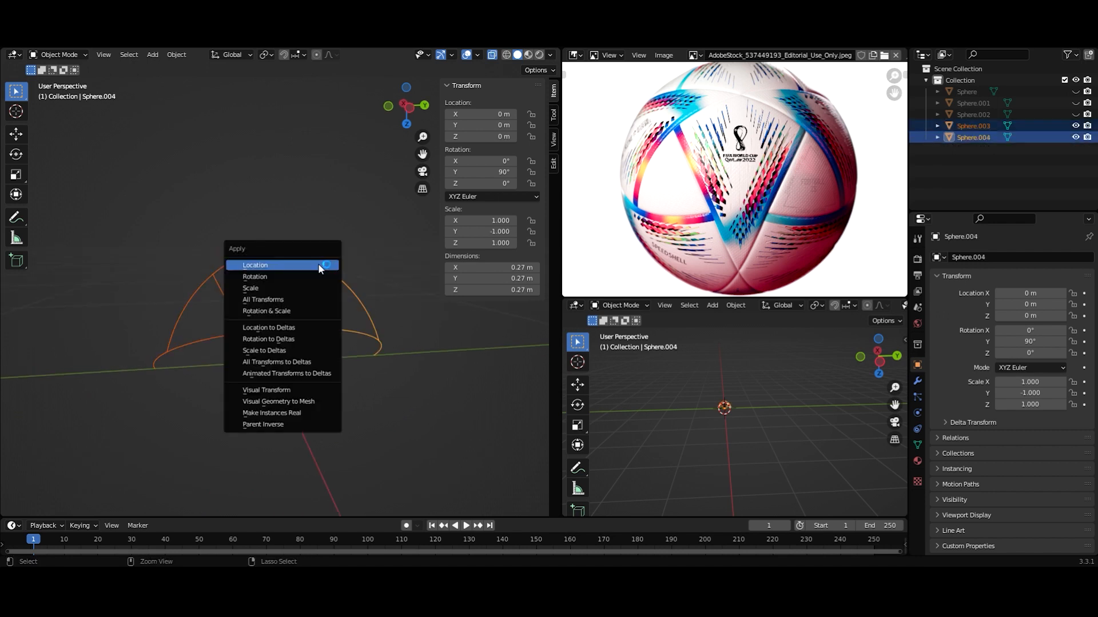
click(302, 310)
- Join the two outlines into one object and merge all of its vertices by distance
scroll(297, 309, up, 6)
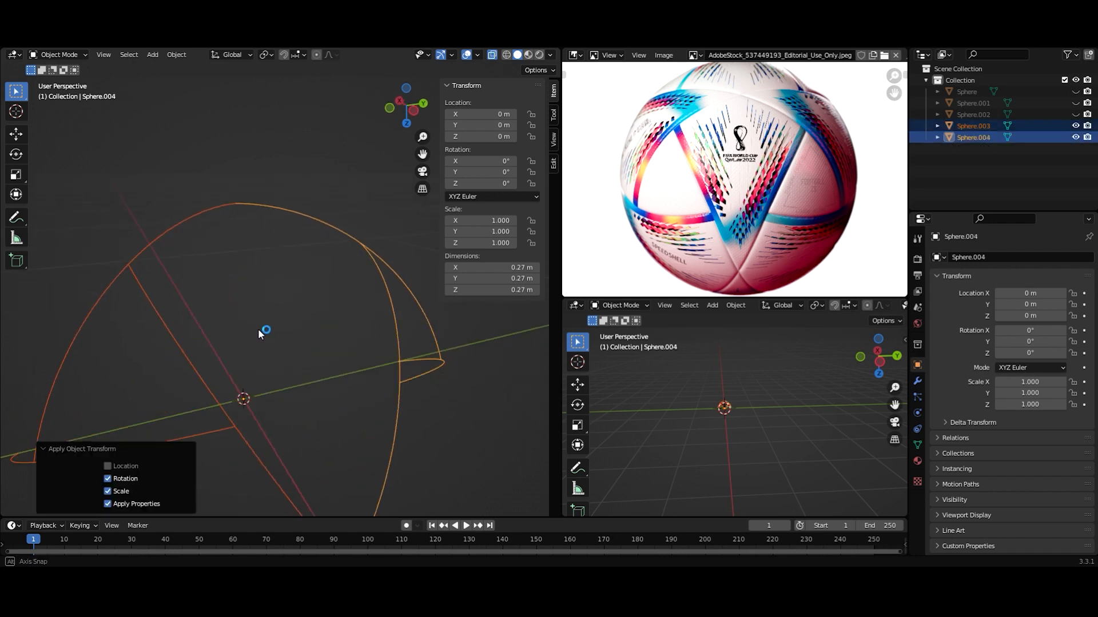
middle_drag(266, 254, 269, 329)
click(711, 260)
key(ctrl+j)
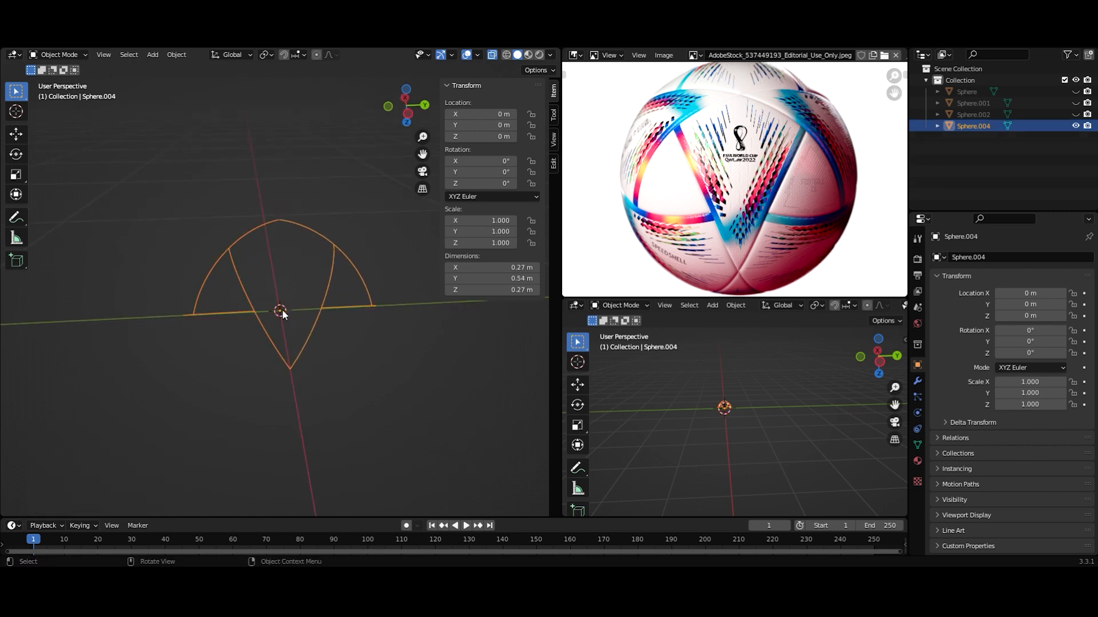
key(Tab)
middle_drag(289, 242, 310, 281)
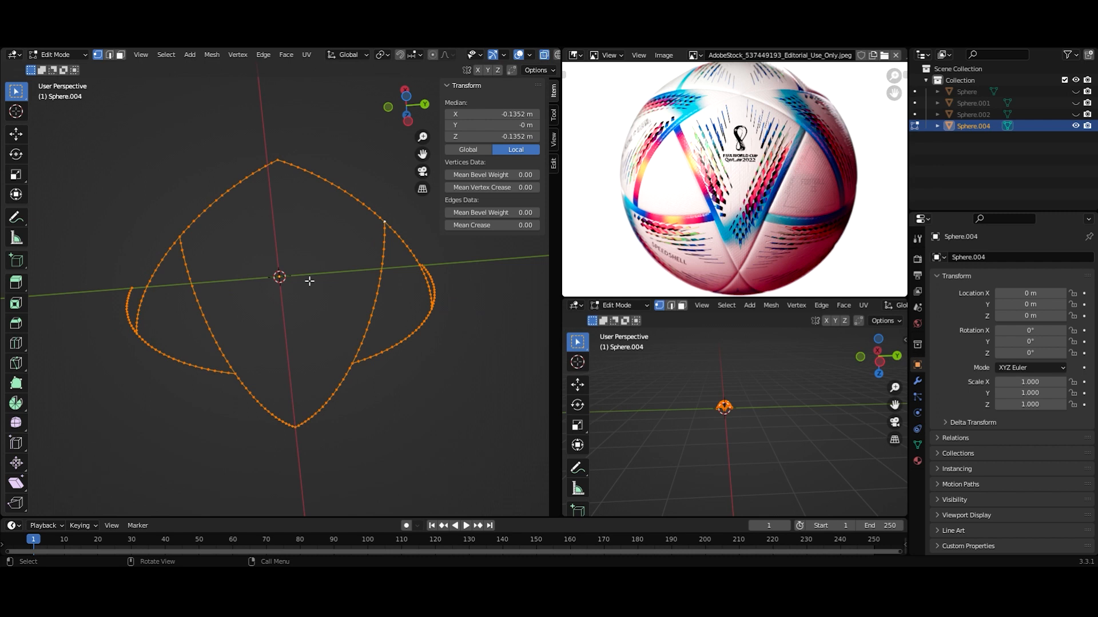
key(m)
click(283, 347)
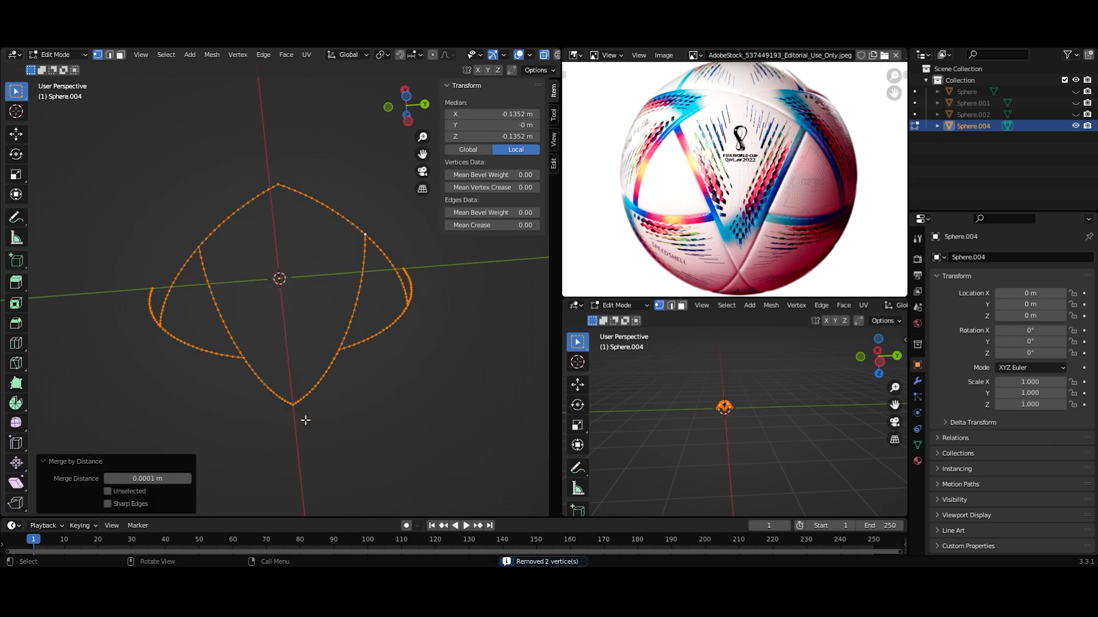
- Delete the vertices of the loose arc end that extends past the corner on the negative Y side
key(alt+a)
middle_drag(337, 441, 232, 374)
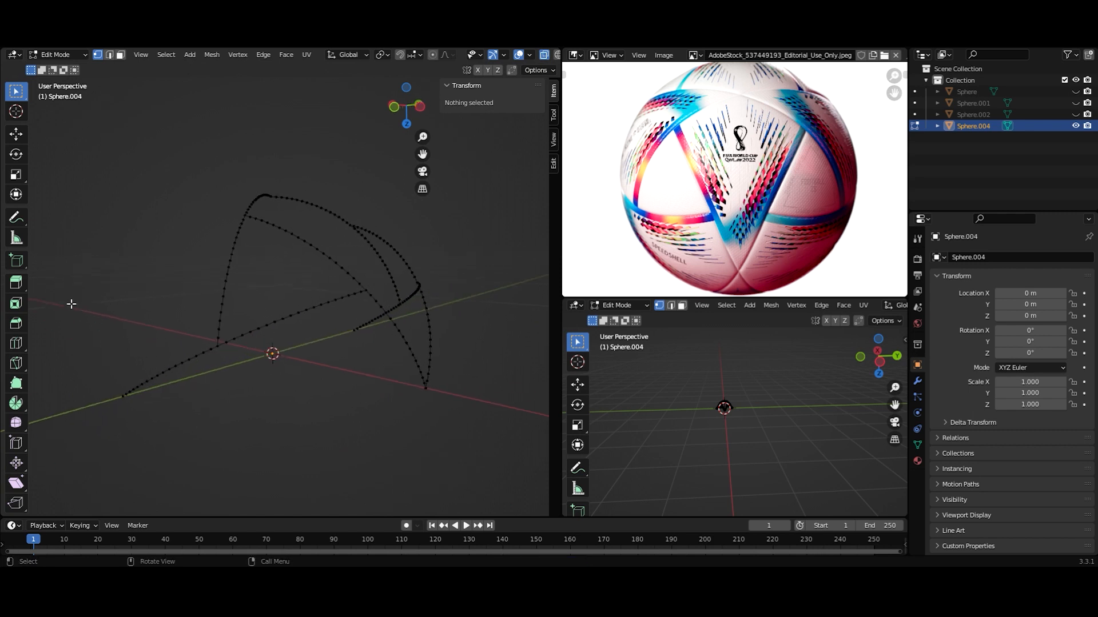
drag(71, 303, 215, 462)
key(x)
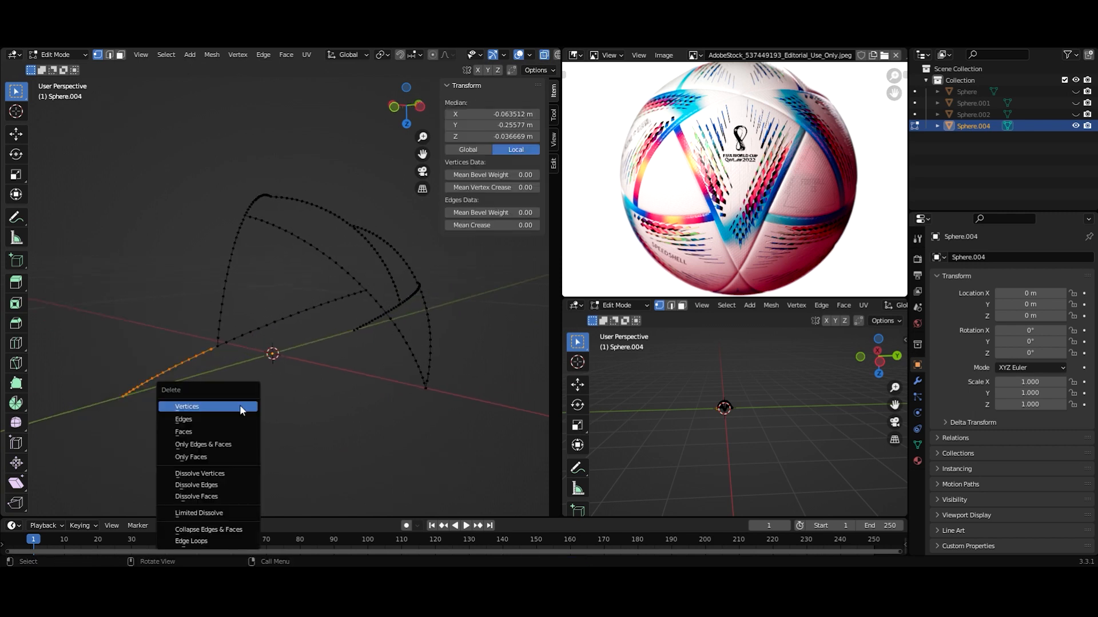
click(239, 406)
- Select the path of vertices of the loose arc tail near the positive Y axis and delete it
middle_drag(314, 384, 380, 430)
click(326, 350)
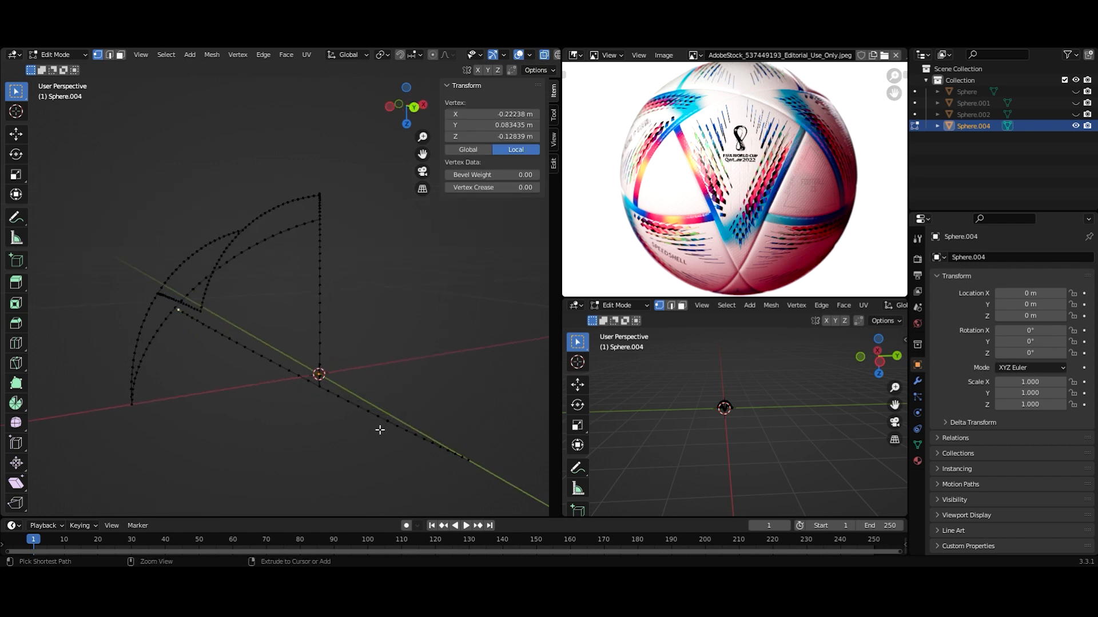
ctrl+right_click(478, 463)
key(x)
click(378, 315)
- Delete the remaining loose path of vertices hanging below the corner on the positive Y side
middle_drag(351, 316, 368, 319)
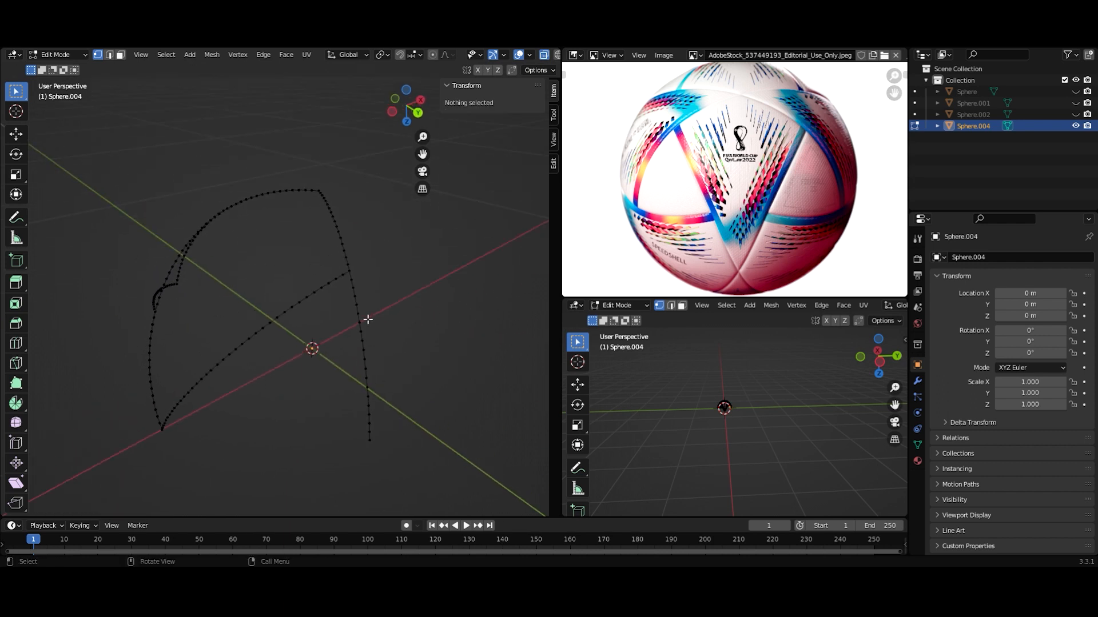
click(352, 280)
ctrl+click(370, 440)
key(x)
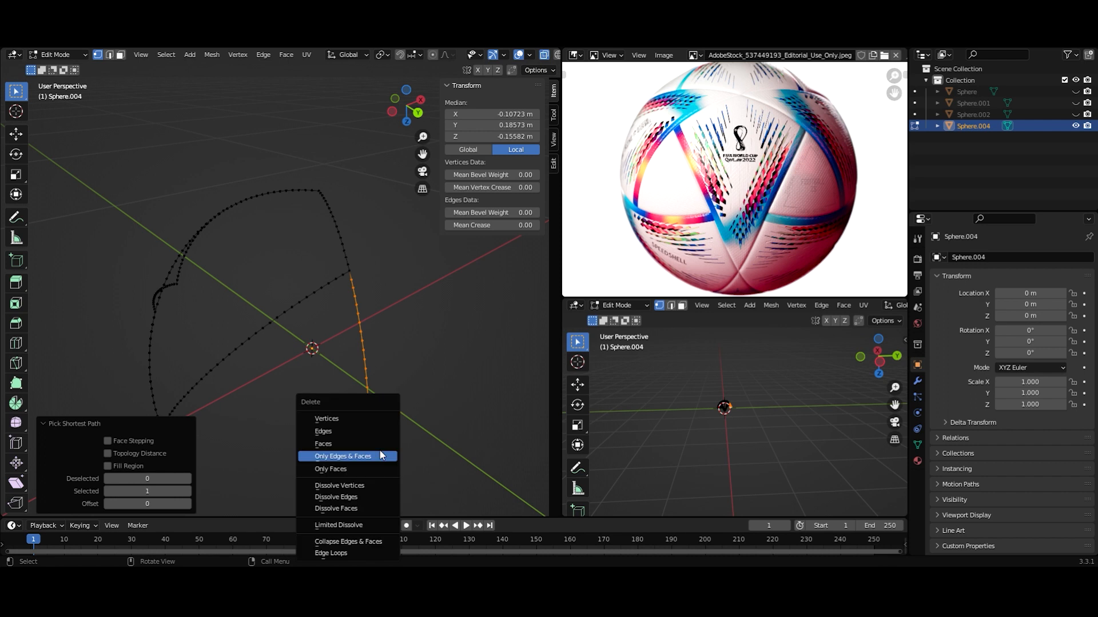
click(362, 418)
middle_drag(362, 418, 398, 388)
- Extrude the whole outline inward around the 3D cursor as the pivot, scaling it to about 0.977
key(a)
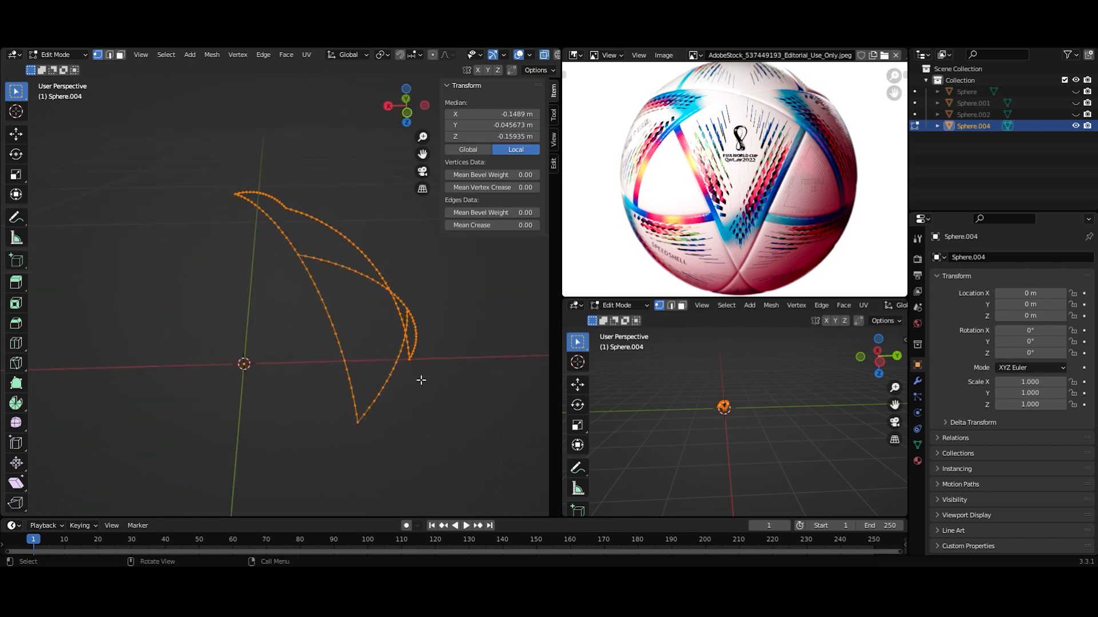
key(period)
click(510, 387)
middle_drag(474, 401, 495, 442)
key(s)
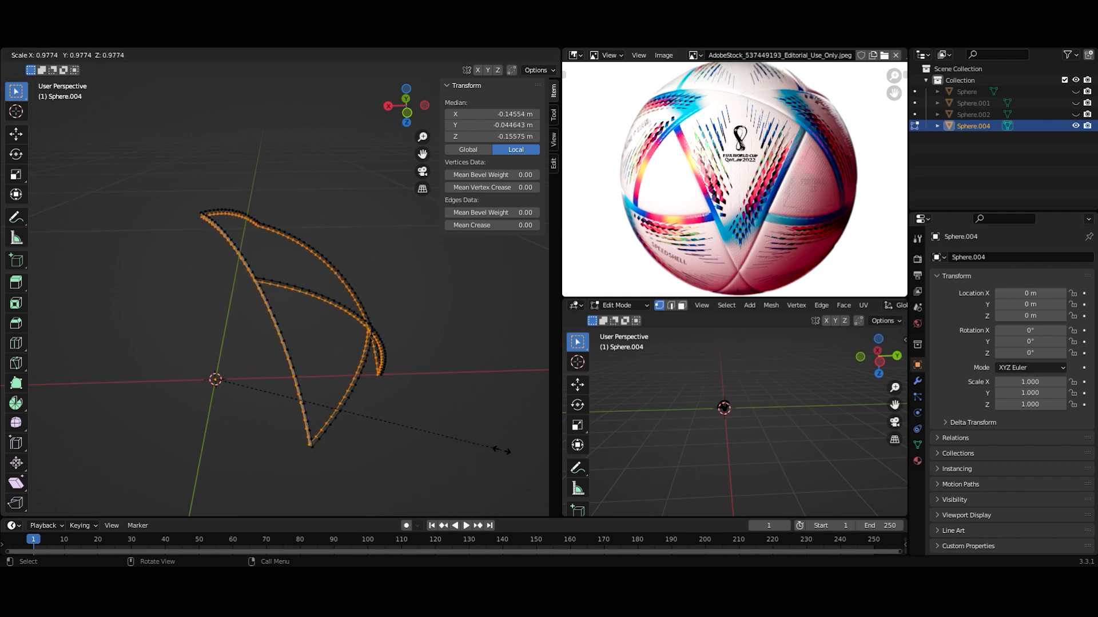
click(517, 453)
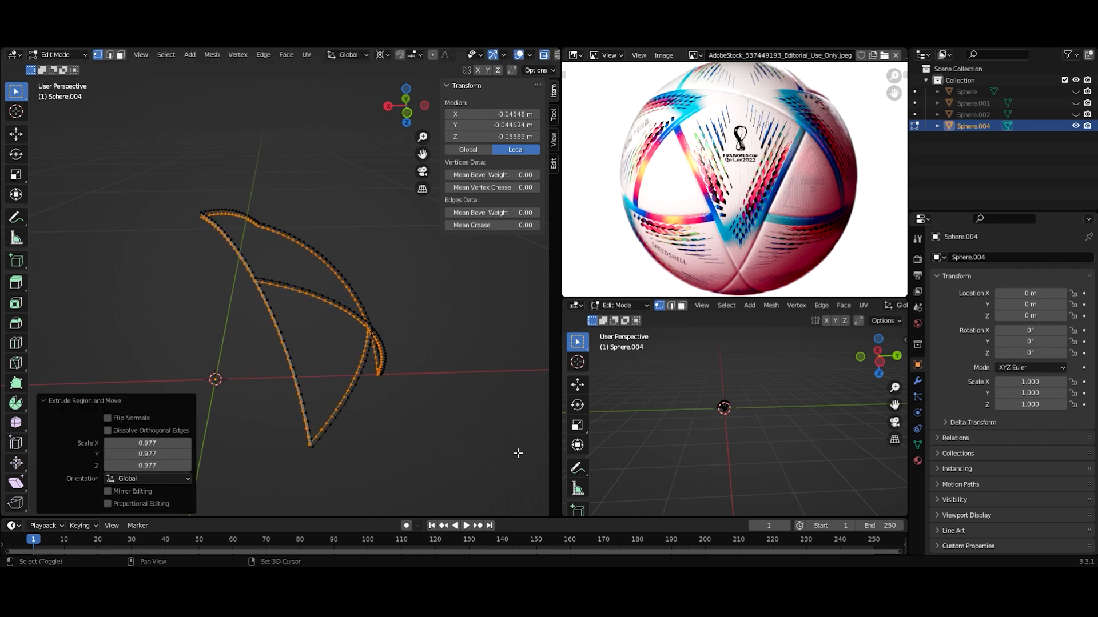
- Select the outer edge loop of the closed triangle in edge mode and fill it with Grid Fill
middle_drag(518, 453, 395, 435)
middle_drag(375, 383, 378, 380)
key(alt+a)
middle_drag(269, 325, 320, 377)
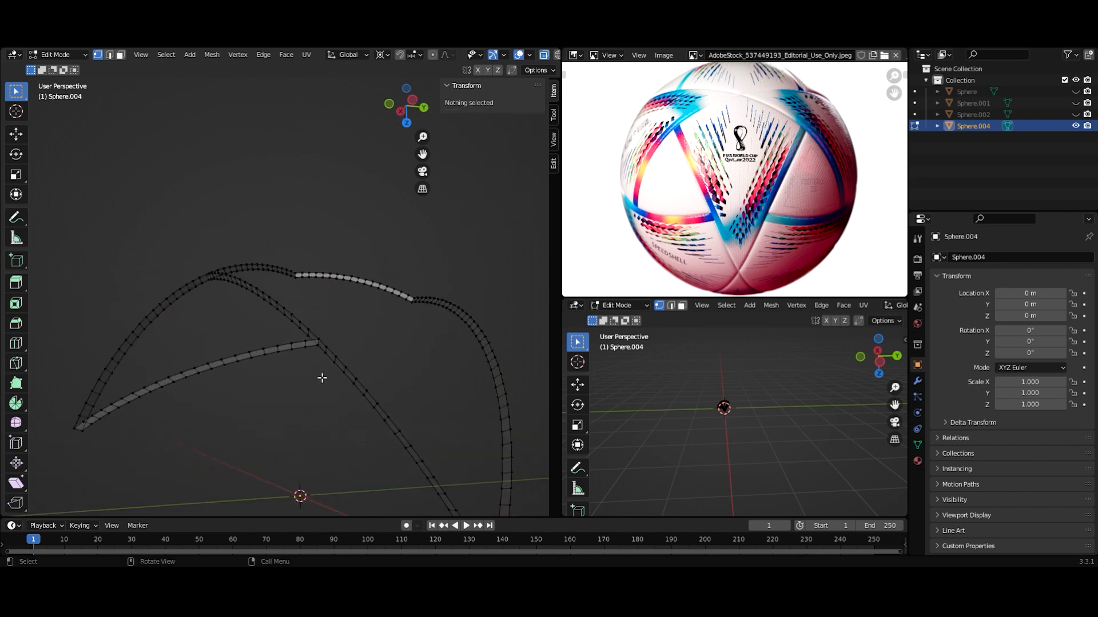
key(2)
alt+click(280, 346)
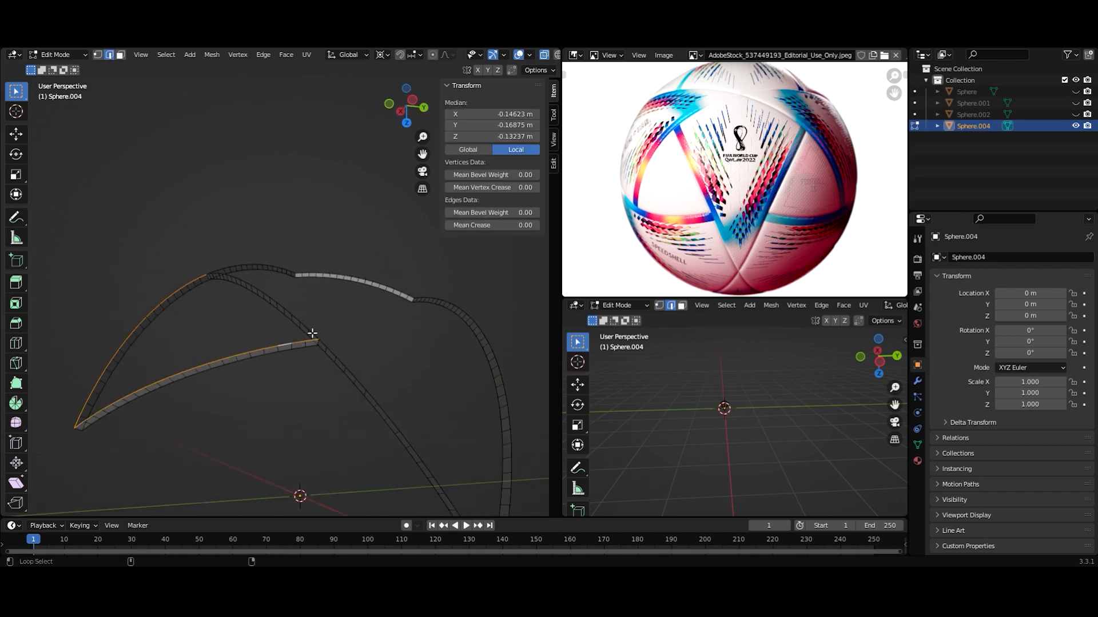
key(ctrl+f)
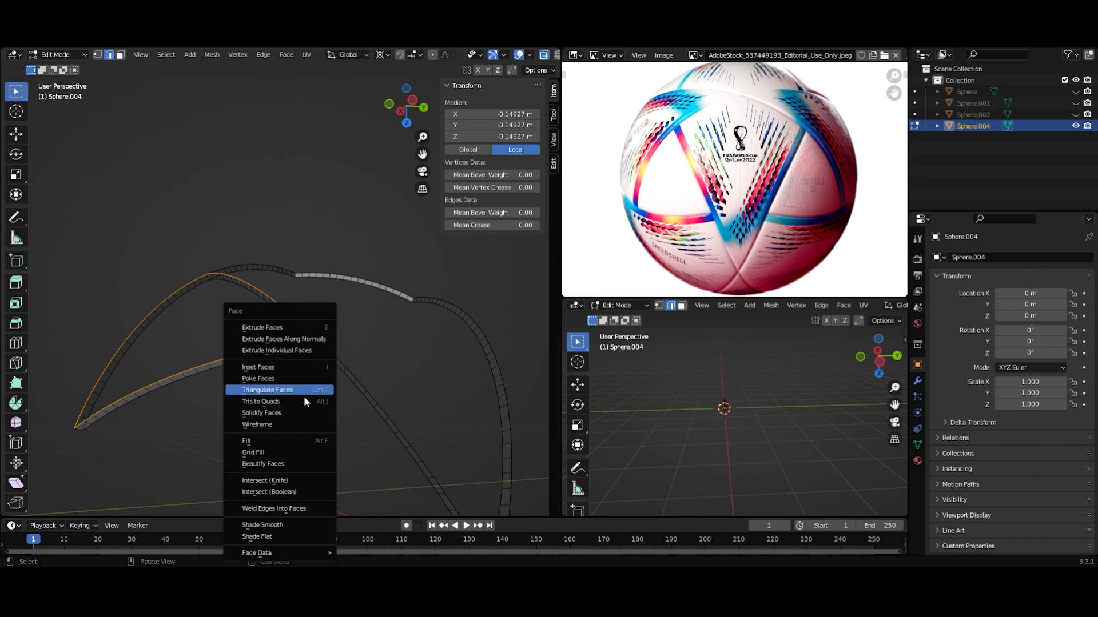
click(282, 449)
middle_drag(291, 418, 289, 382)
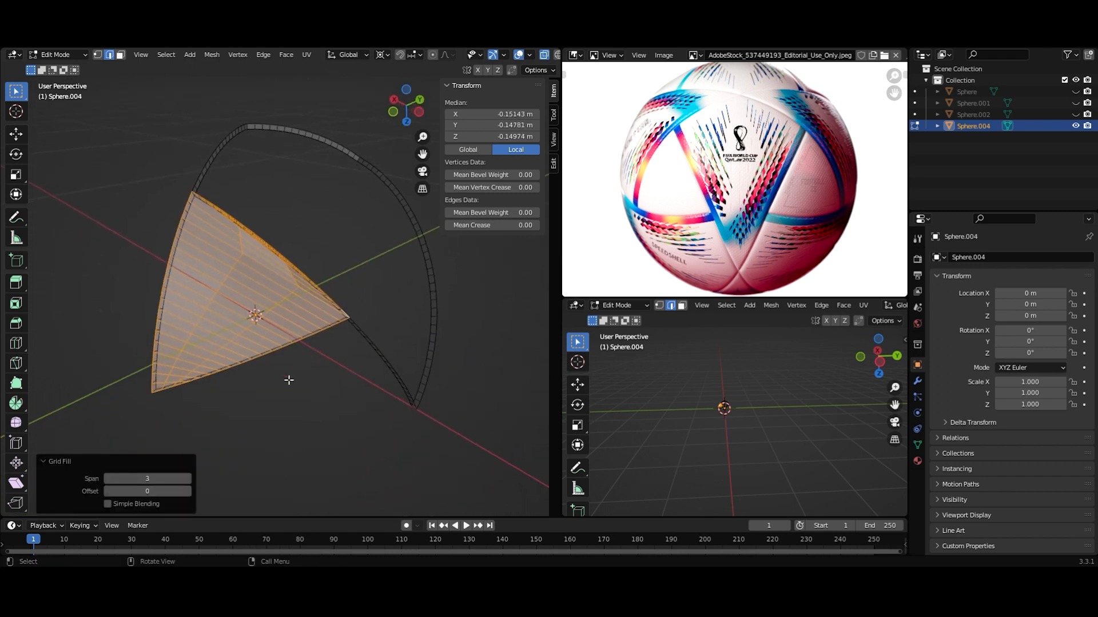
- Set the Grid Fill span of the triangular panel to 10
click(109, 477)
click(109, 477)
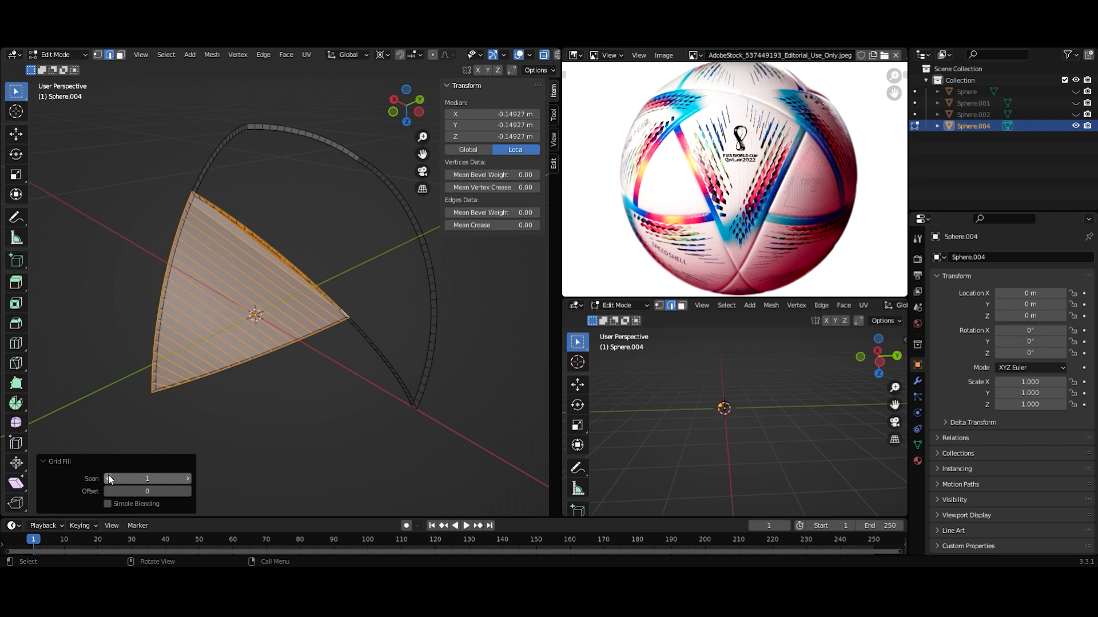
click(188, 479)
click(188, 479)
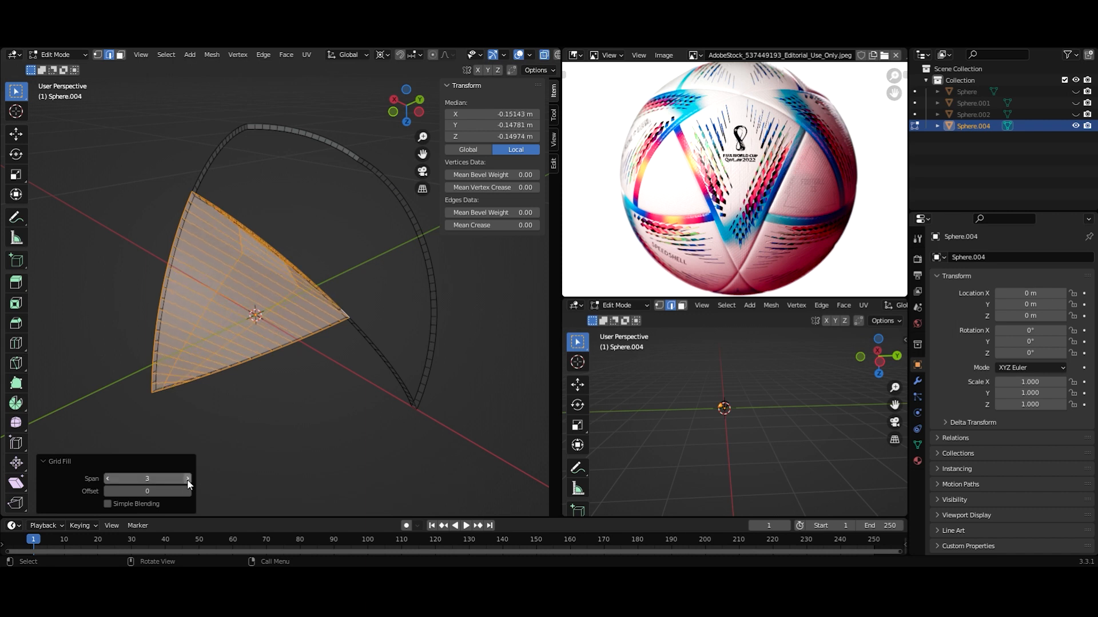
click(188, 479)
click(188, 479)
click(188, 479)
click(188, 479)
click(188, 479)
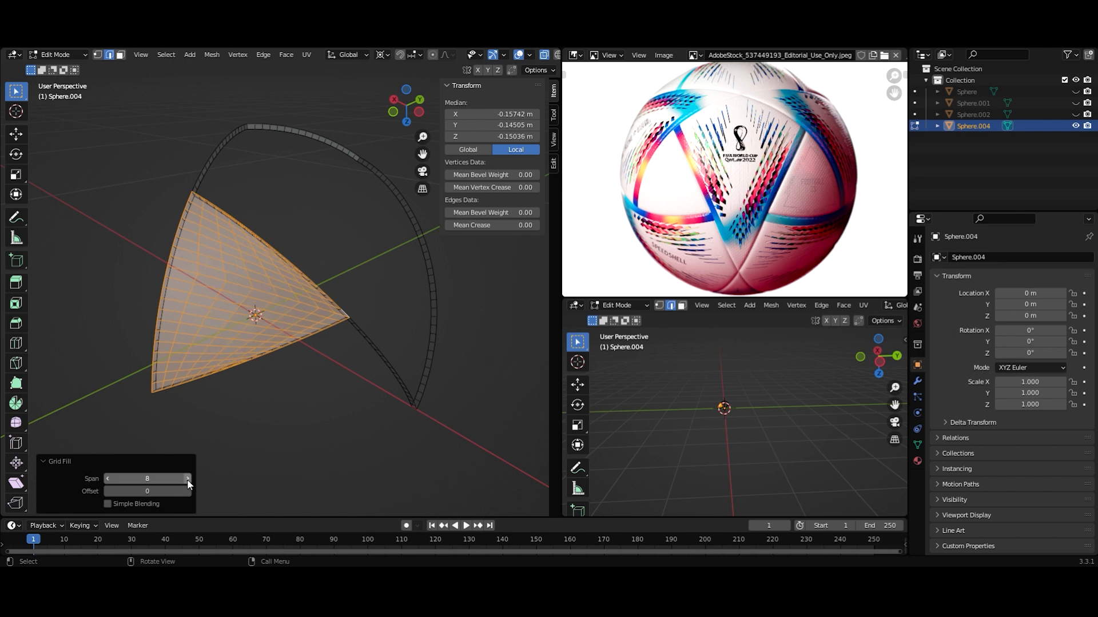
click(188, 479)
click(188, 480)
middle_drag(206, 400, 278, 367)
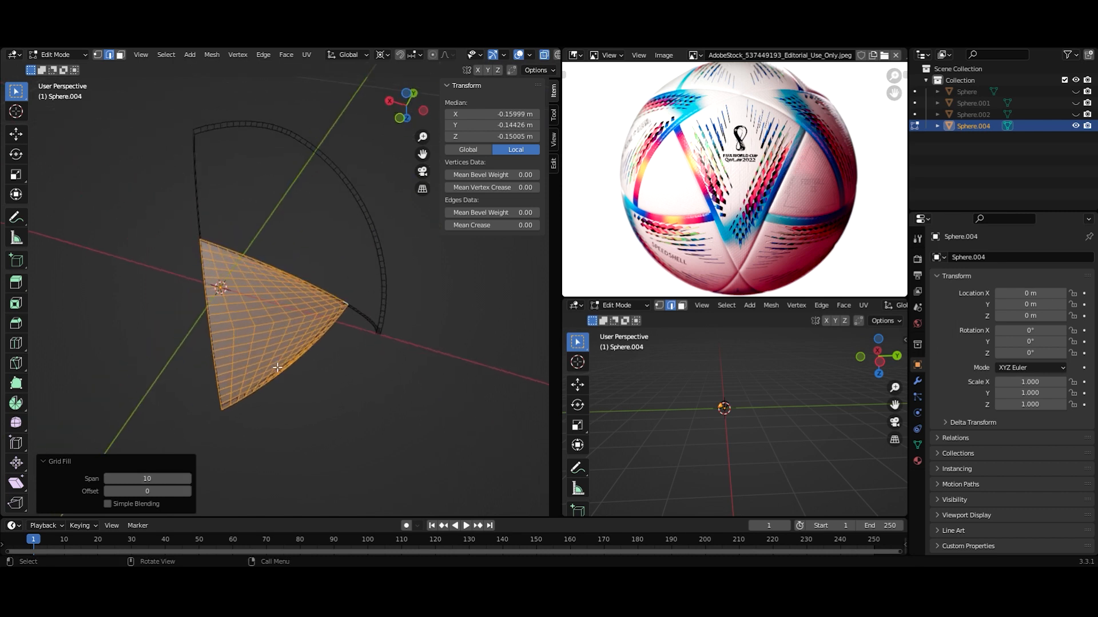
- Try Grid Fill offsets up to 20 on the triangular panel, then reset the offset to 0
click(188, 492)
click(188, 491)
click(188, 492)
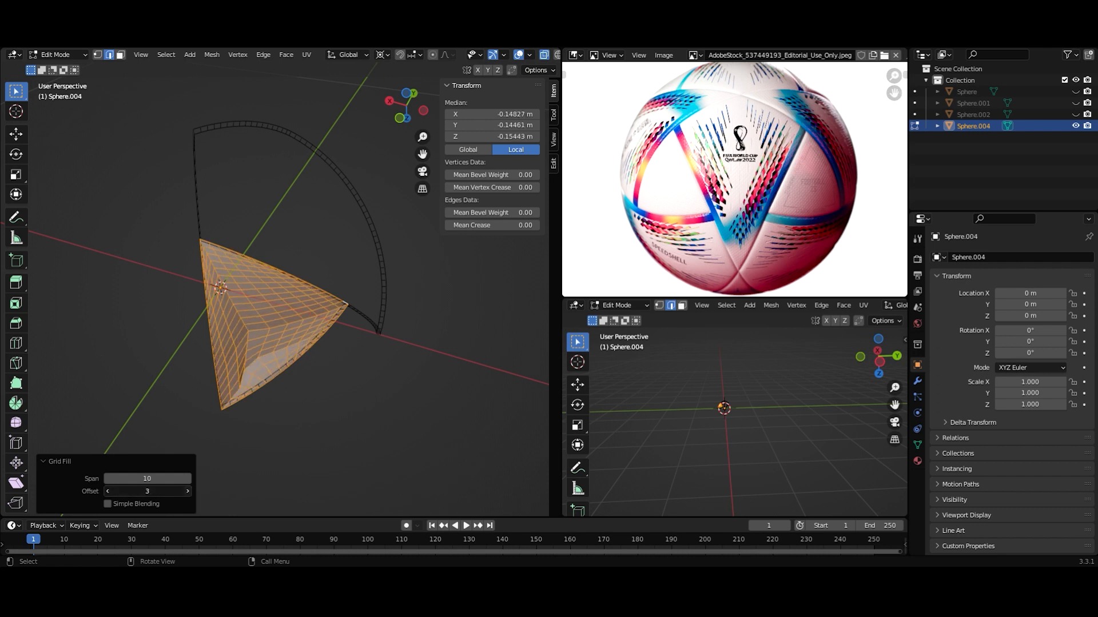
click(187, 491)
click(188, 492)
click(187, 492)
click(188, 492)
click(188, 491)
click(188, 492)
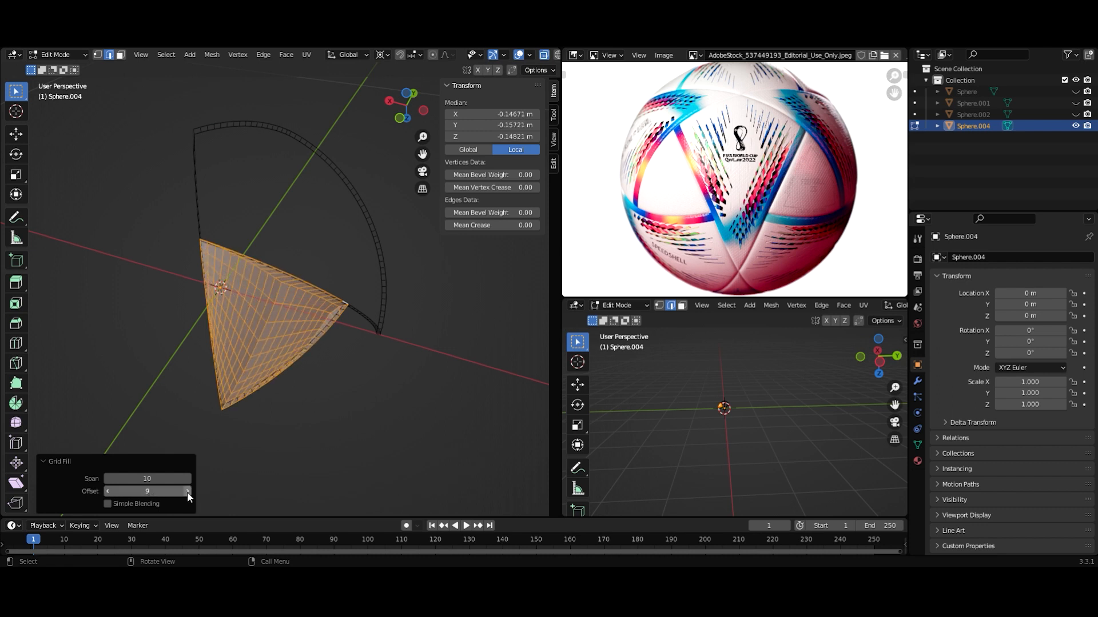
click(187, 492)
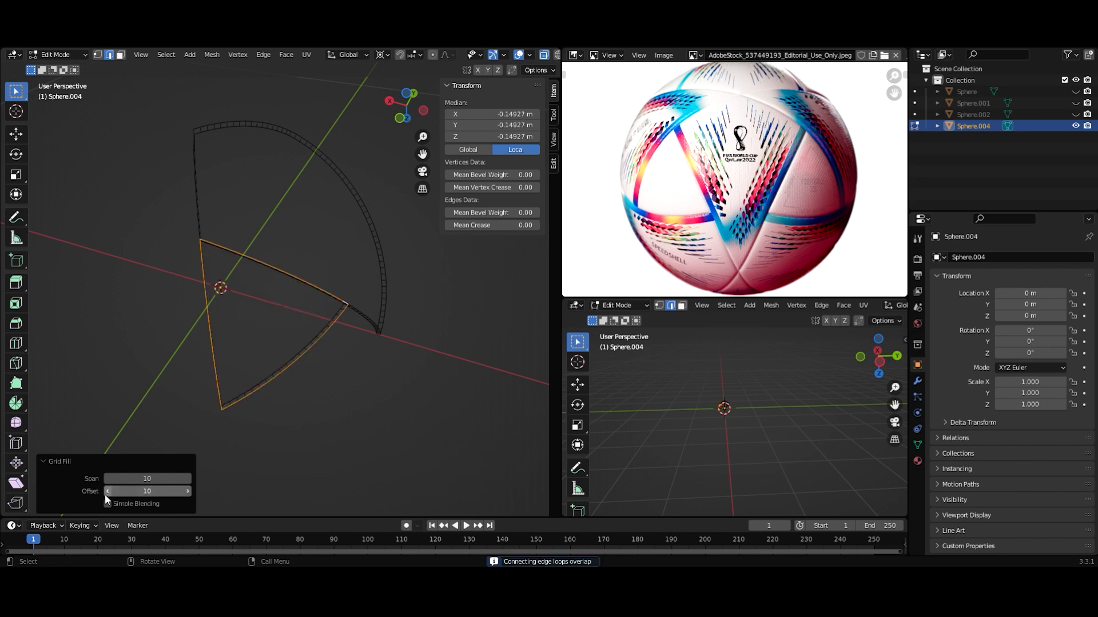
drag(116, 492, 123, 492)
middle_drag(310, 430, 257, 389)
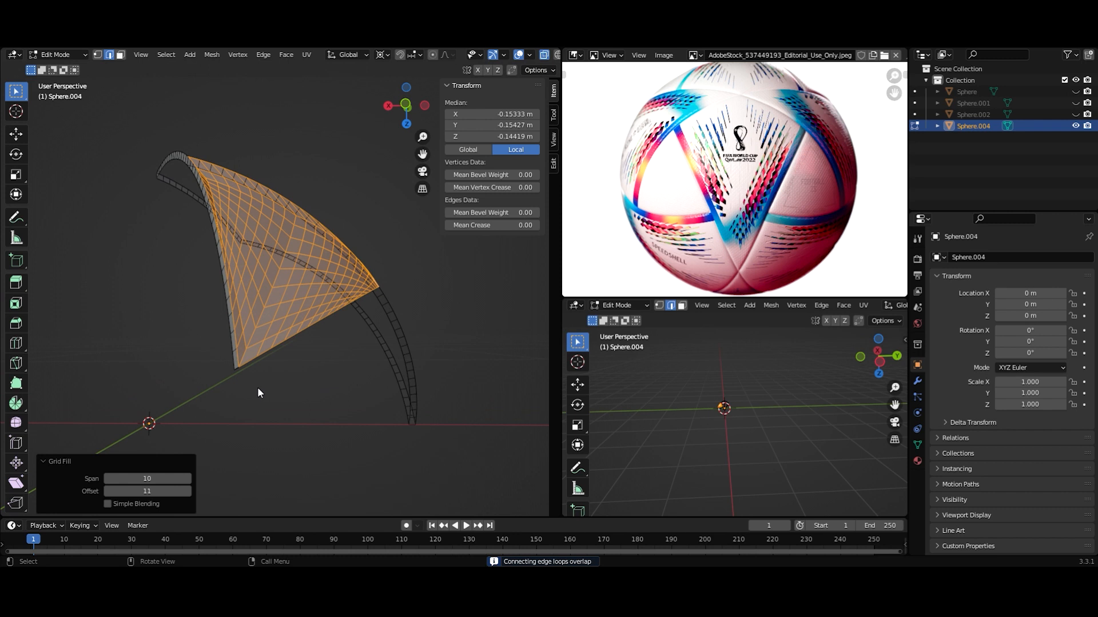
click(187, 492)
click(187, 492)
click(187, 491)
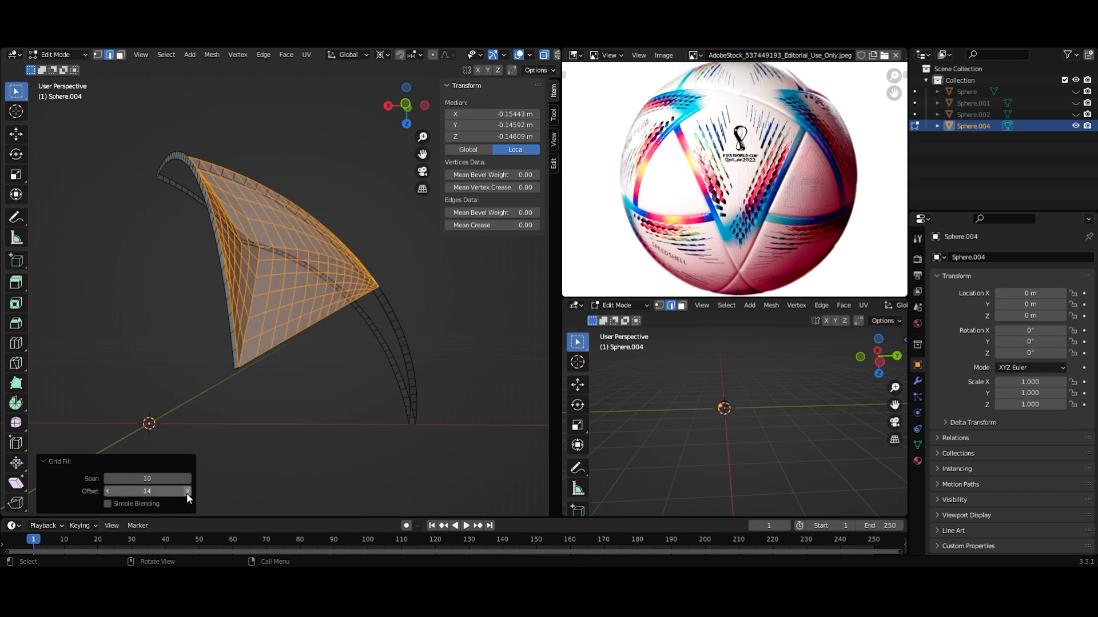
click(187, 492)
click(187, 492)
click(186, 492)
click(186, 492)
click(186, 492)
click(186, 491)
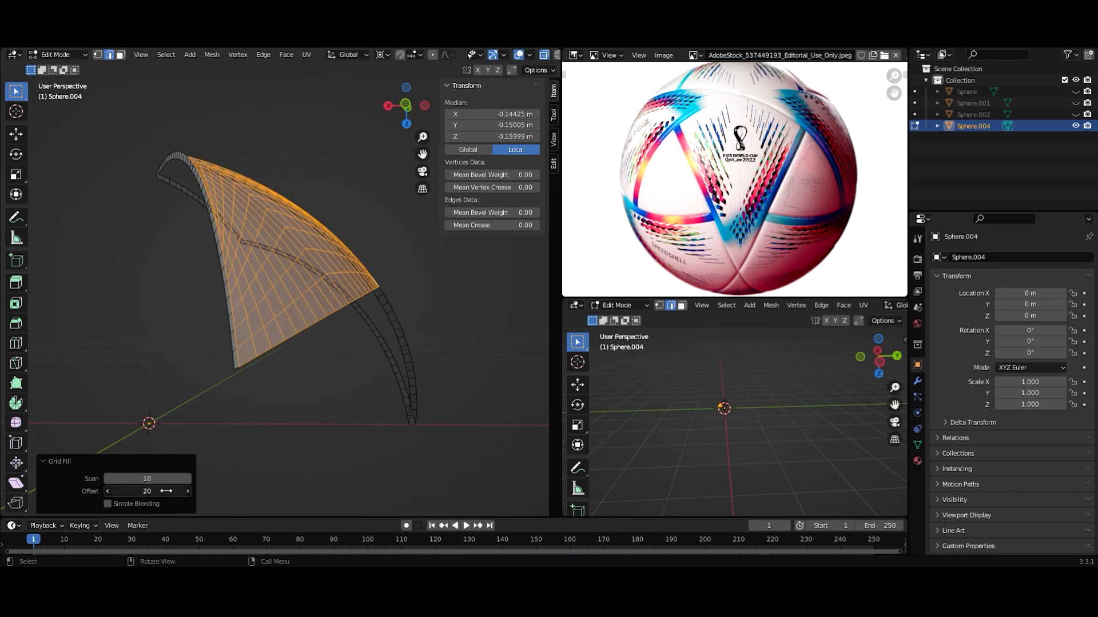
click(166, 491)
text(0)
key(Return)
- Separate the filled triangular panel from the seam outline into its own object and return to Object Mode
middle_drag(298, 371, 325, 337)
key(p)
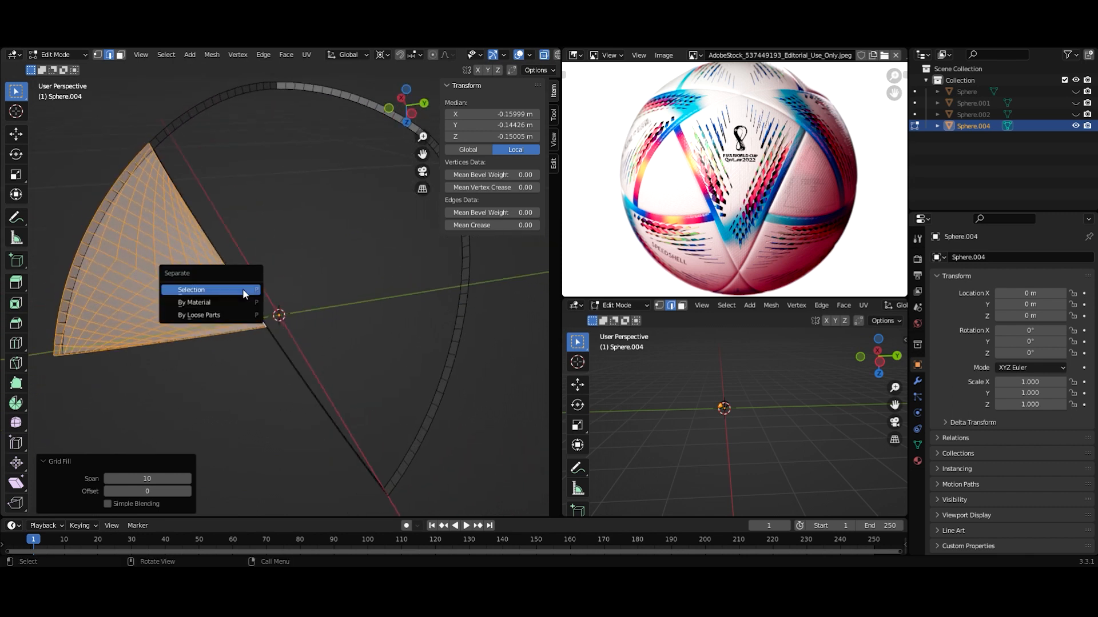
click(243, 290)
key(Tab)
click(258, 323)
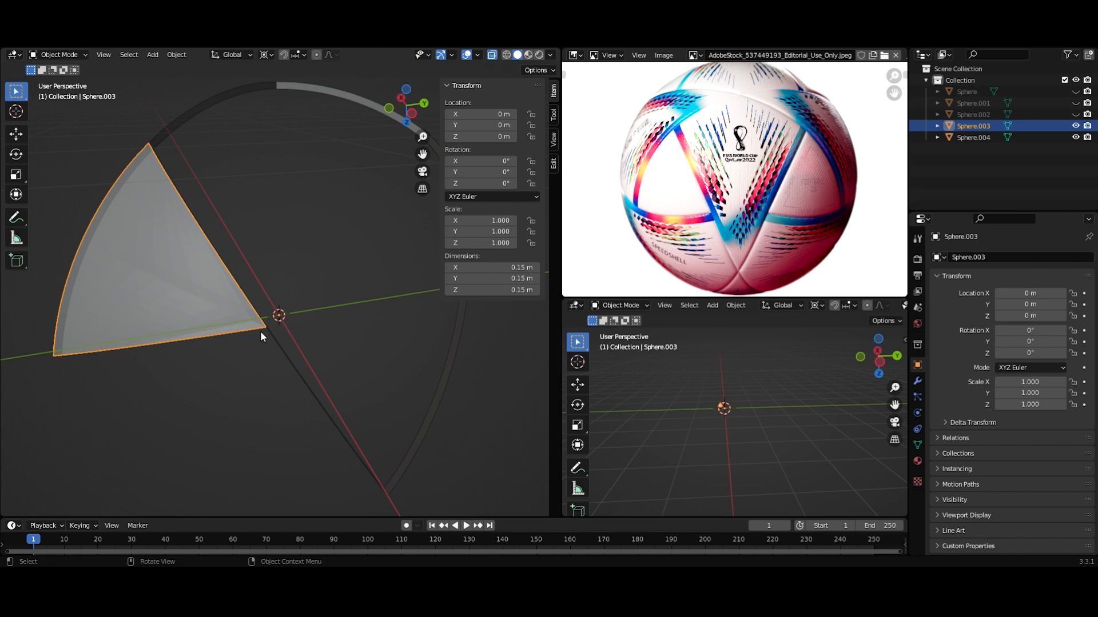
- In the remaining outline object, select the outer edge loop of the large panel and fill it with Grid Fill
click(289, 366)
middle_drag(289, 366, 321, 335)
key(Tab)
alt+click(327, 335)
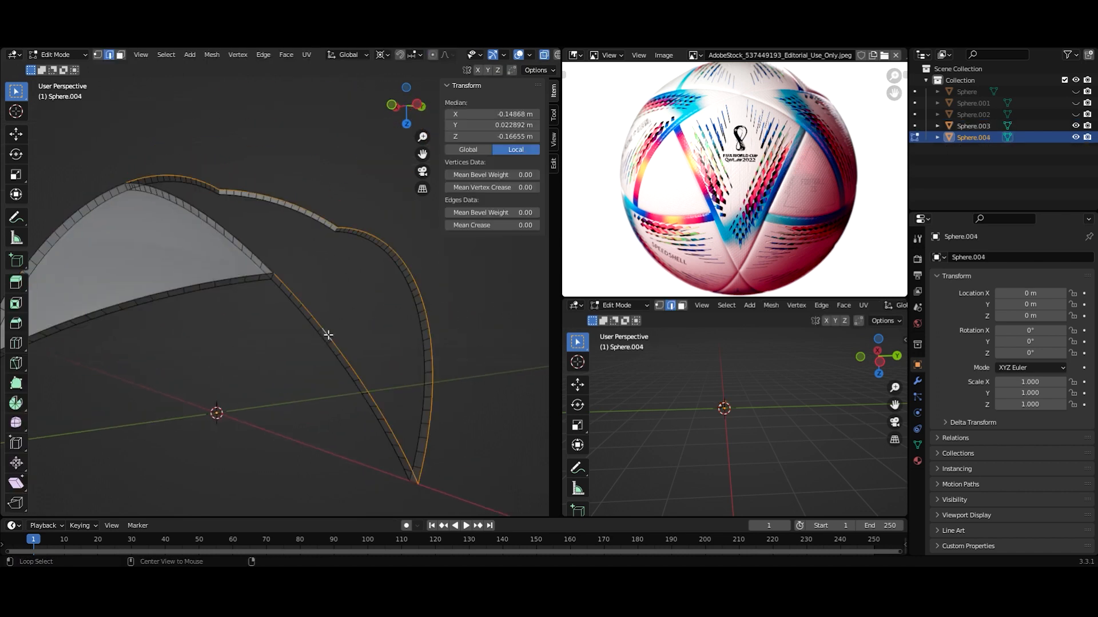
alt+click(267, 262)
middle_drag(267, 262, 250, 321)
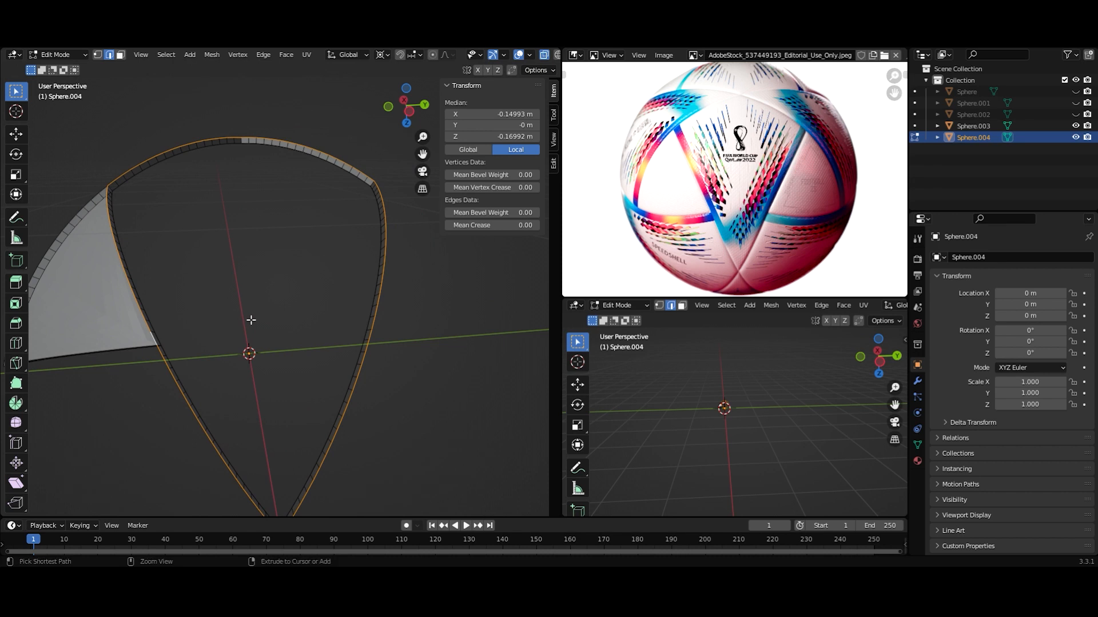
key(ctrl+f)
click(250, 319)
middle_drag(252, 336, 279, 326)
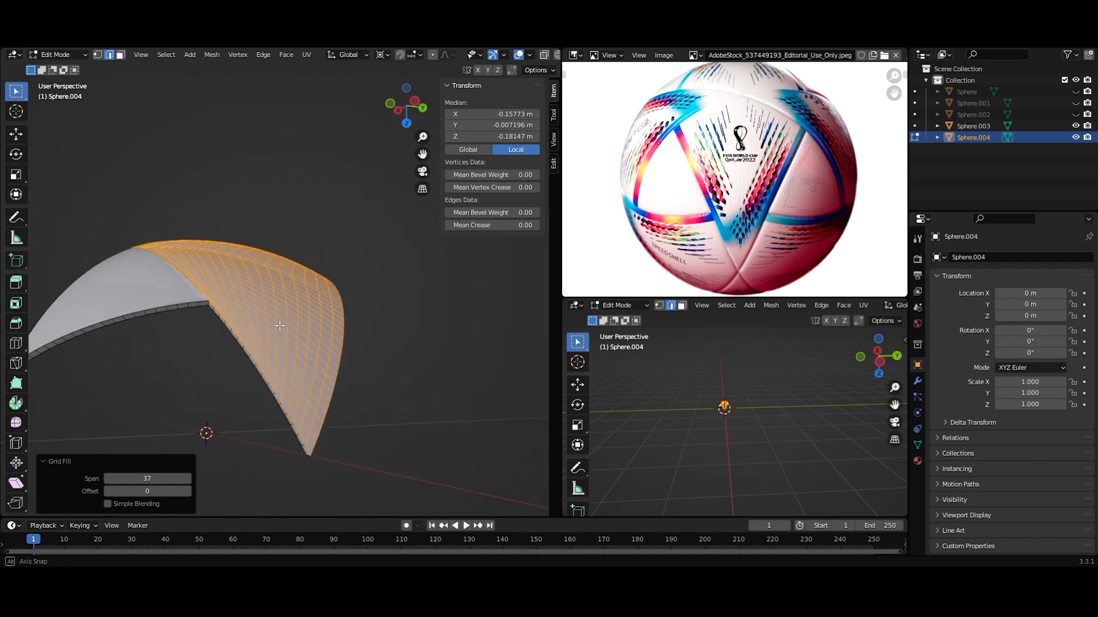
- Separate the filled large panel into its own object and leave Edit Mode
key(p)
click(279, 325)
key(Tab)
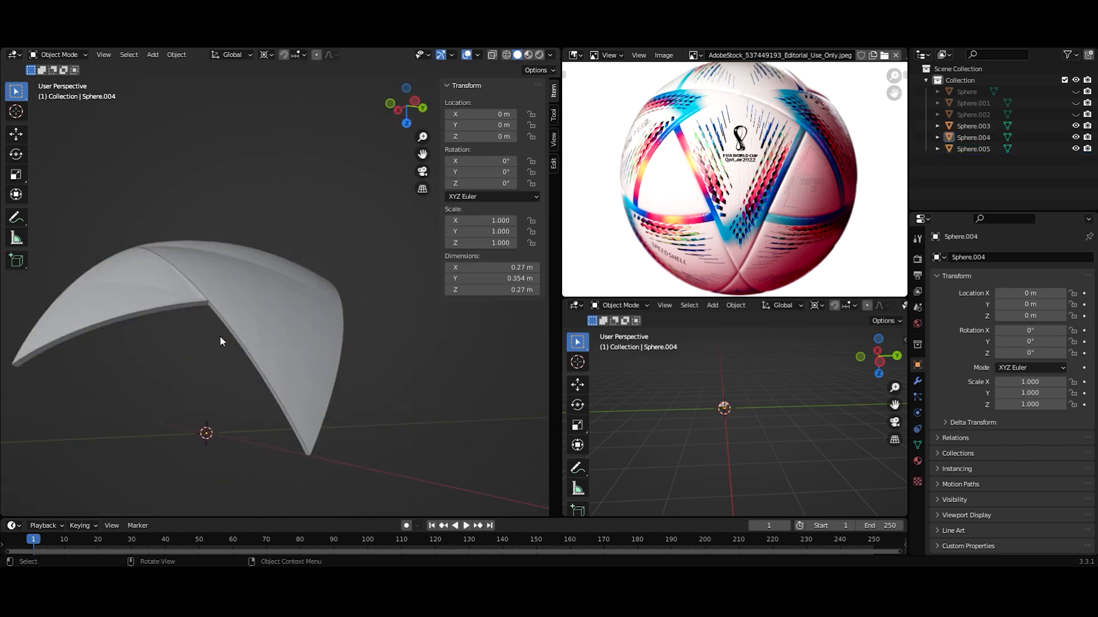
- Select the leftover extruded seam outline object and delete it
click(222, 325)
click(202, 306)
scroll(204, 320, down, 2)
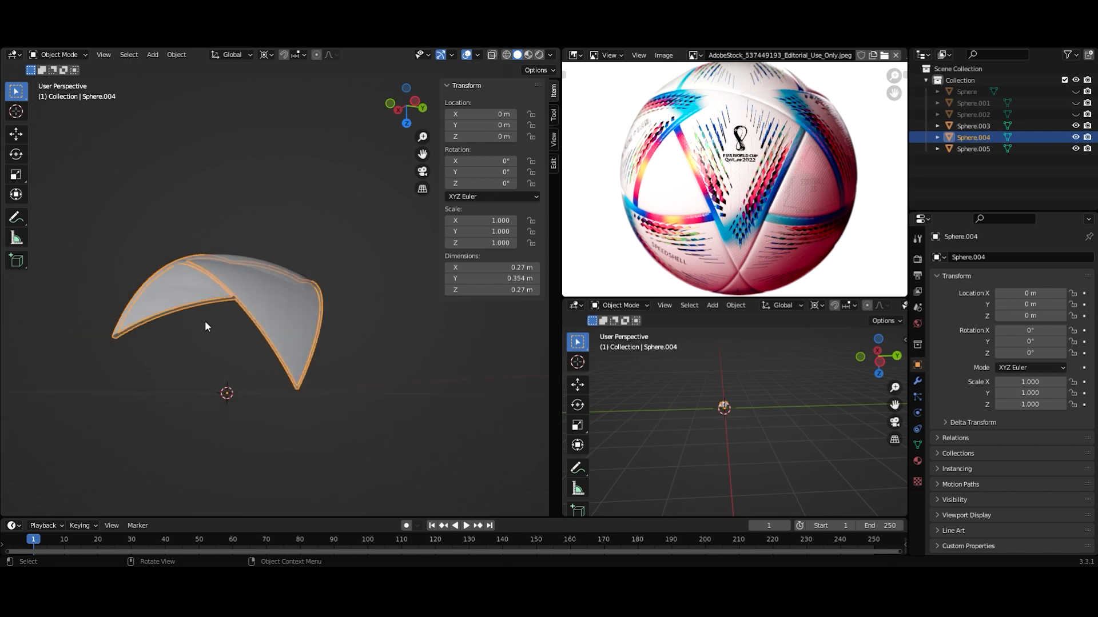
key(Delete)
- Select both filled panels, with the large one active, and add a Cast modifier
middle_drag(205, 320, 307, 306)
scroll(220, 353, up, 3)
scroll(233, 336, up, 2)
click(235, 337)
scroll(257, 343, down, 3)
shift+click(273, 274)
middle_drag(311, 424, 326, 420)
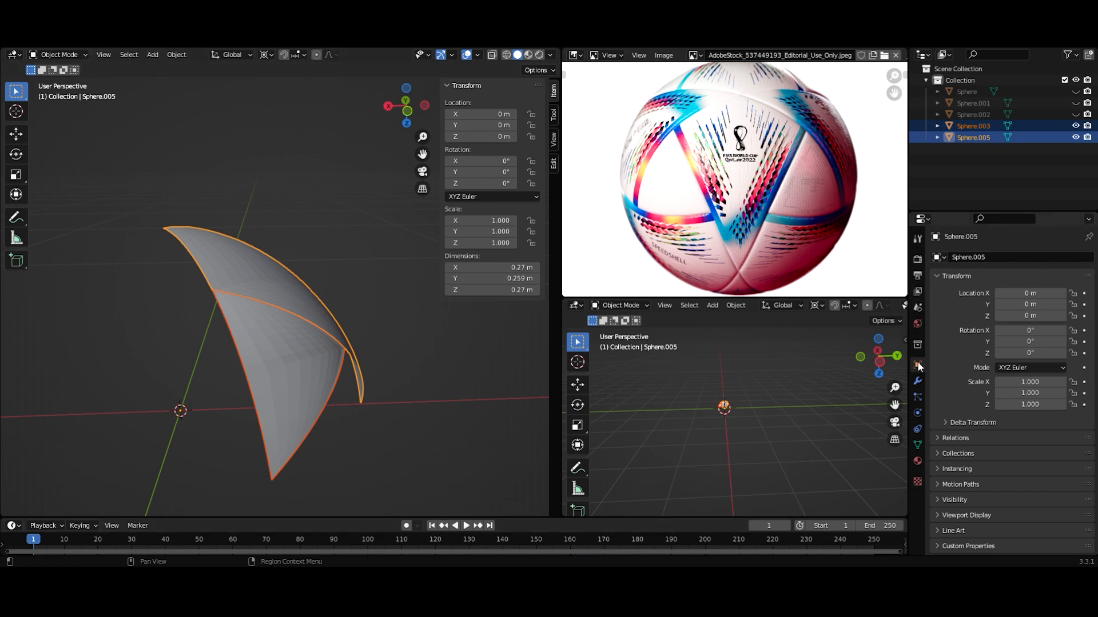
click(917, 380)
click(967, 257)
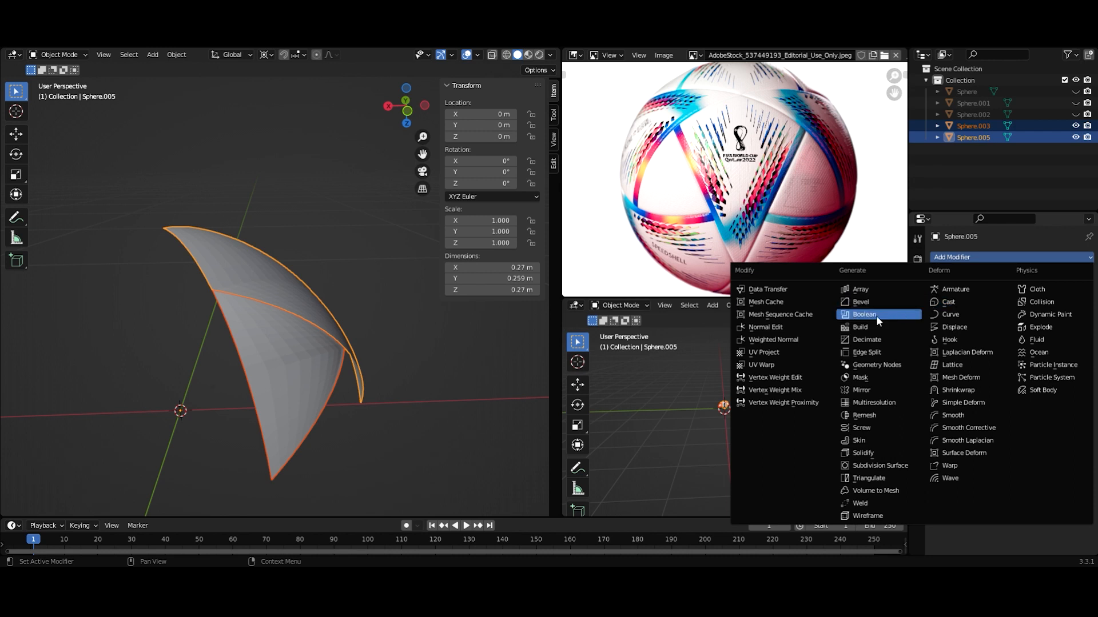
click(948, 301)
- Join the two panels into one object and set the Cast factor to 1
middle_drag(543, 374, 478, 386)
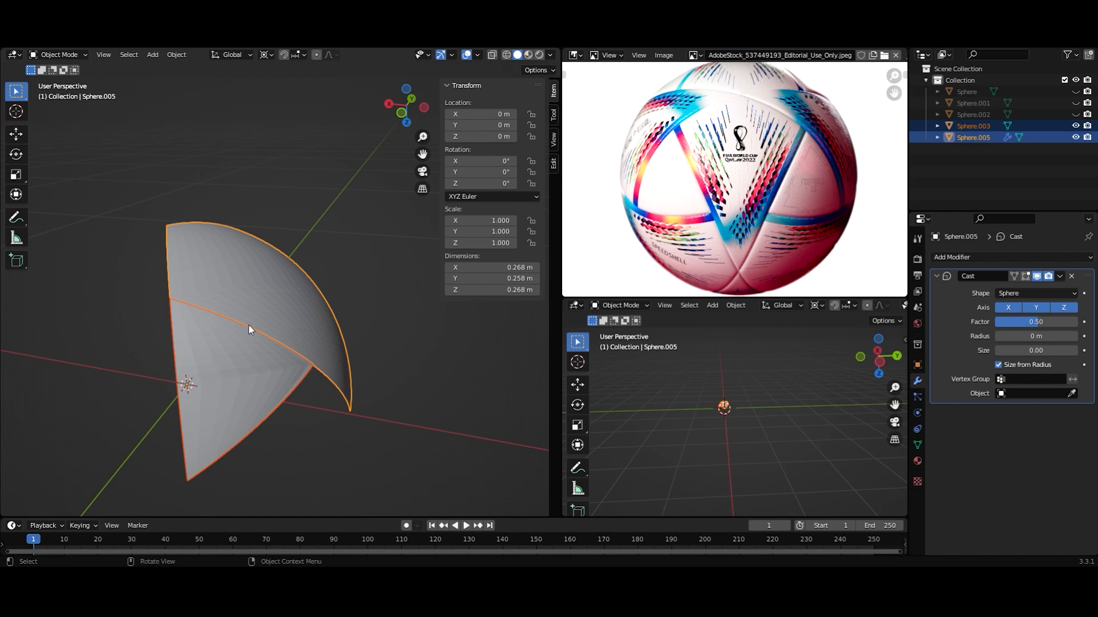
key(ctrl+j)
middle_drag(487, 389, 441, 366)
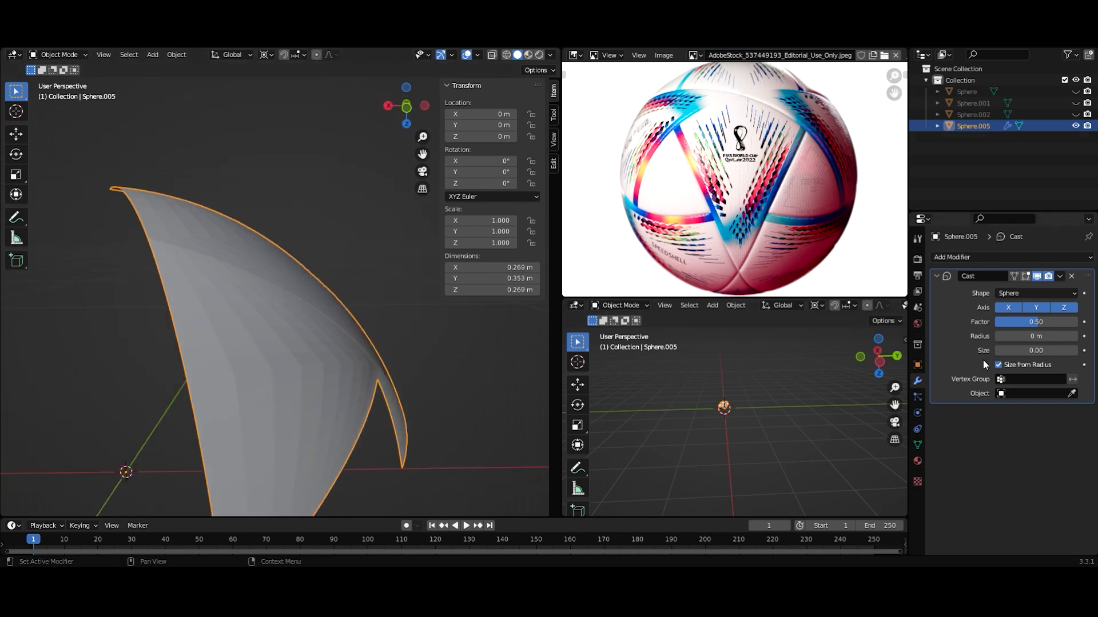
click(1040, 324)
text(1.)
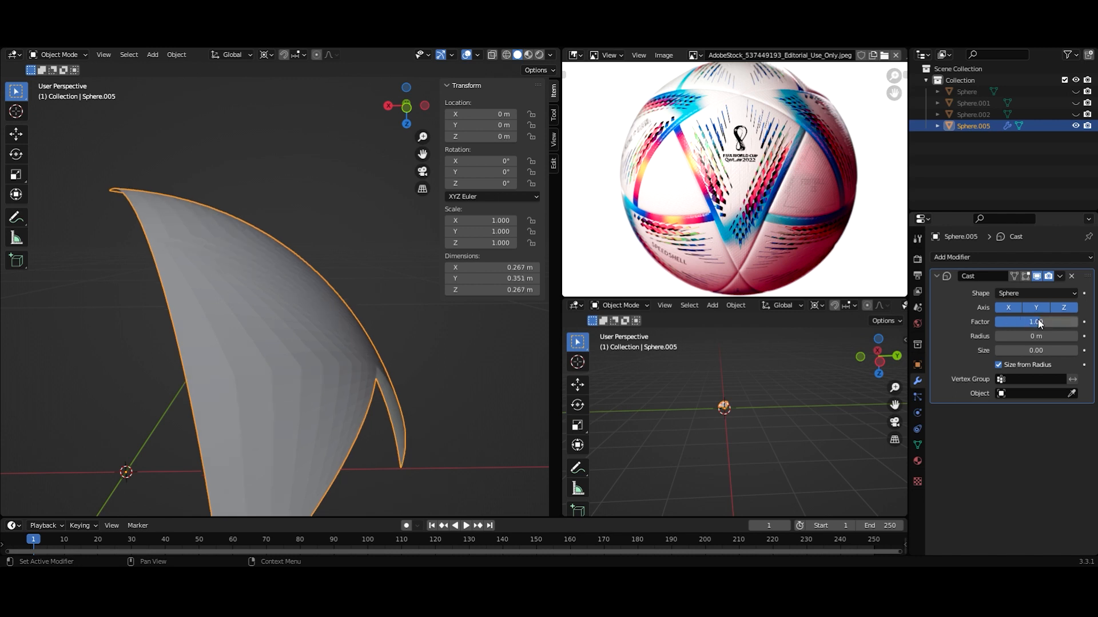
key(Return)
- Shade the joined panels smooth with Auto Smooth at 30° and apply the Cast modifier
middle_drag(386, 366, 332, 365)
right_click(246, 323)
click(238, 335)
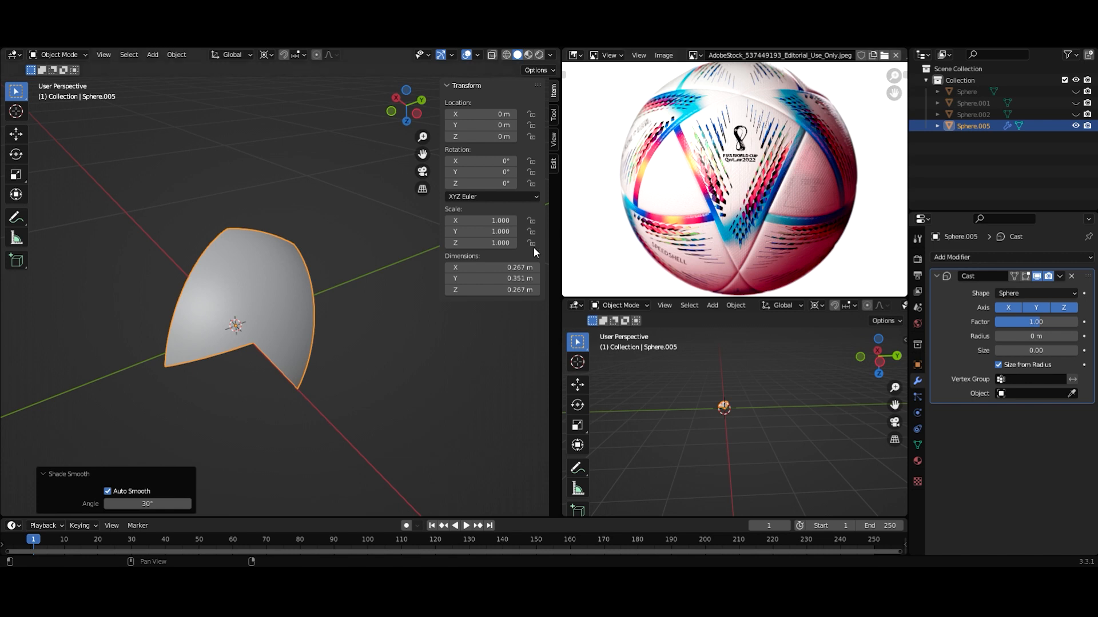
key(ctrl+a)
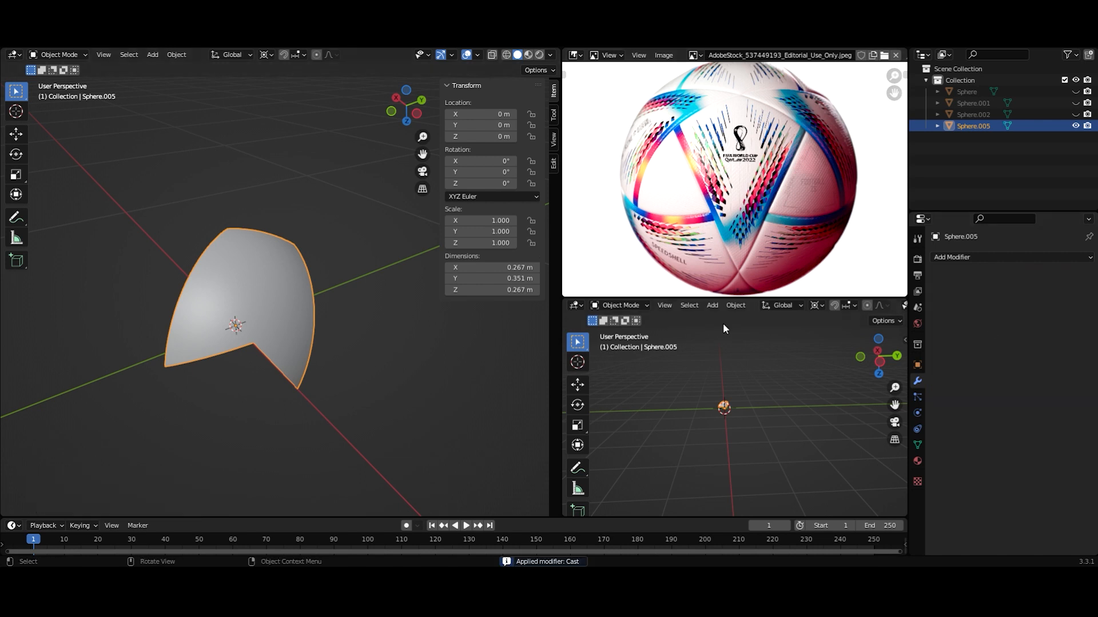
- In Edit Mode, select all faces of both panels and inset them with a thickness of 0 m
scroll(334, 372, up, 3)
key(Tab)
middle_drag(334, 373, 217, 334)
key(l)
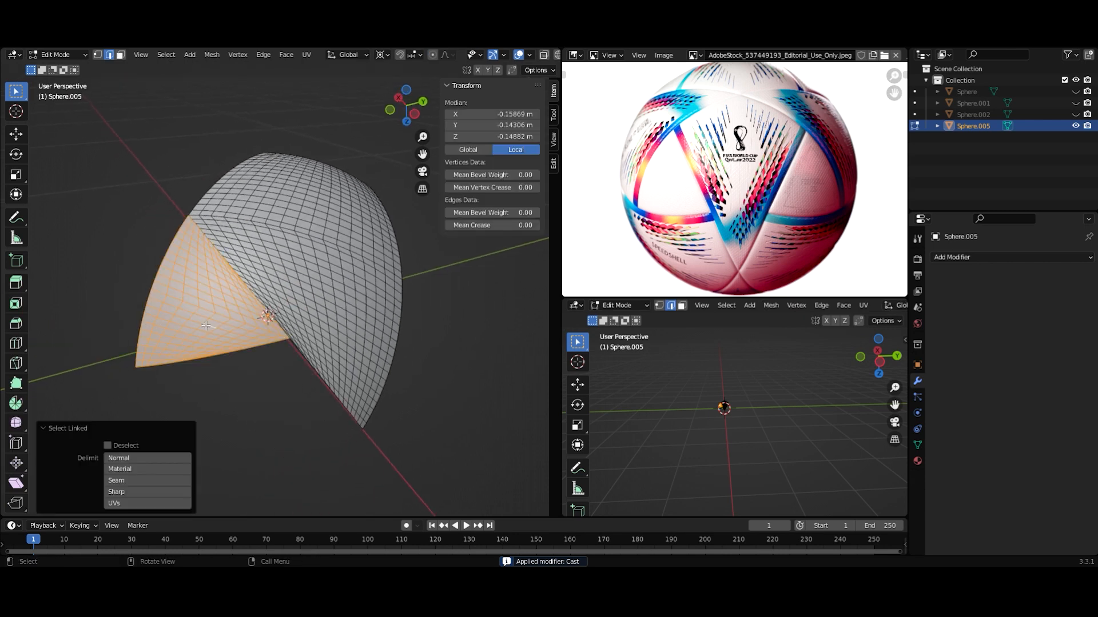
key(p)
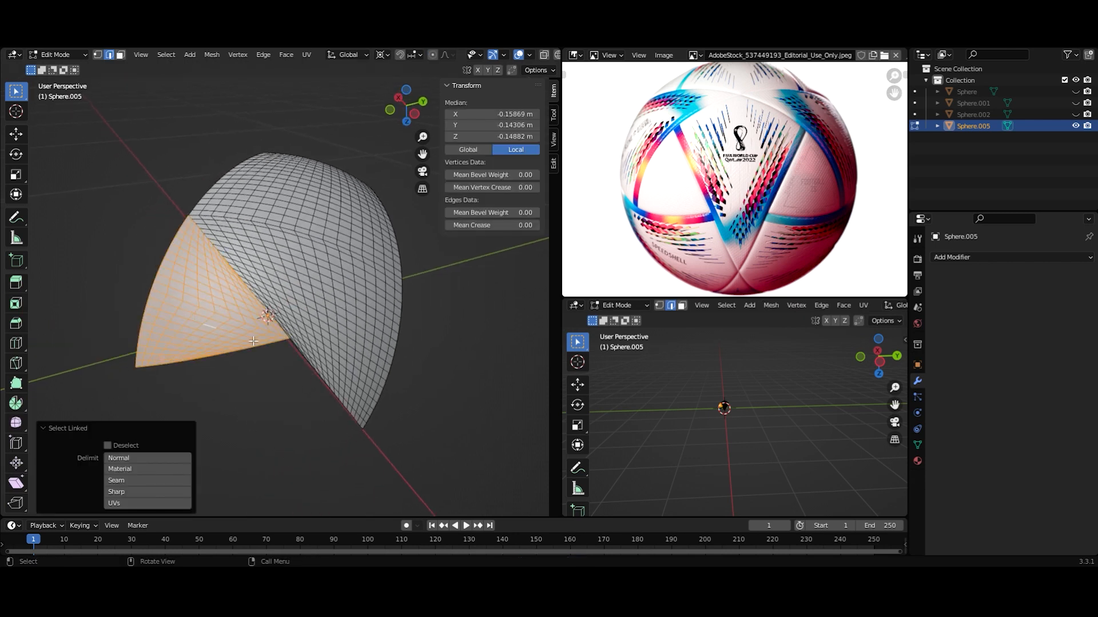
key(a)
scroll(415, 346, up, 4)
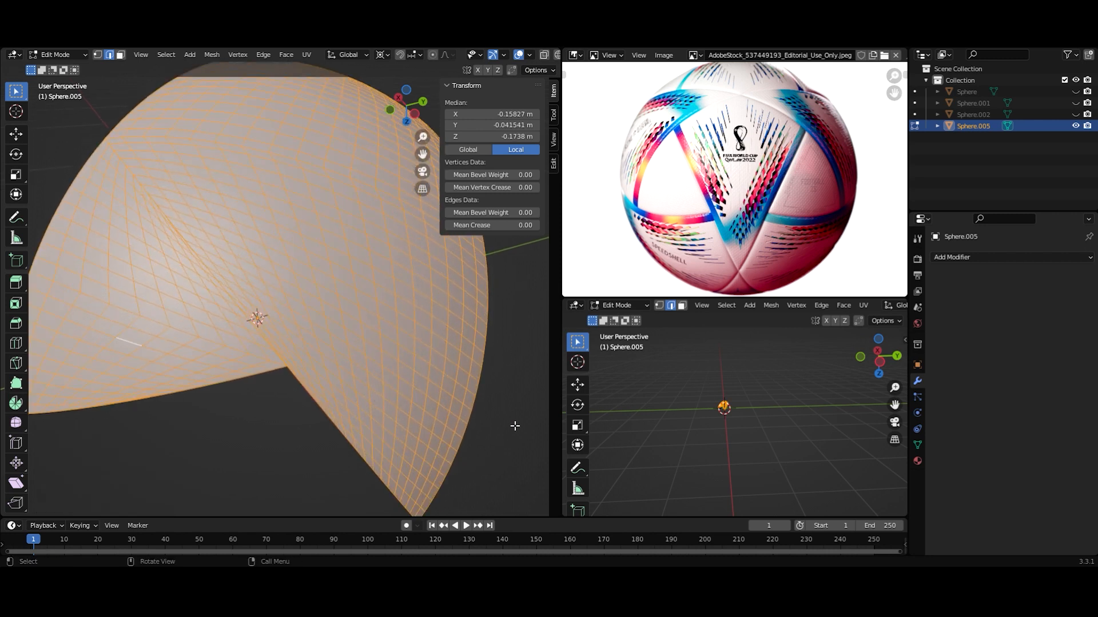
key(i)
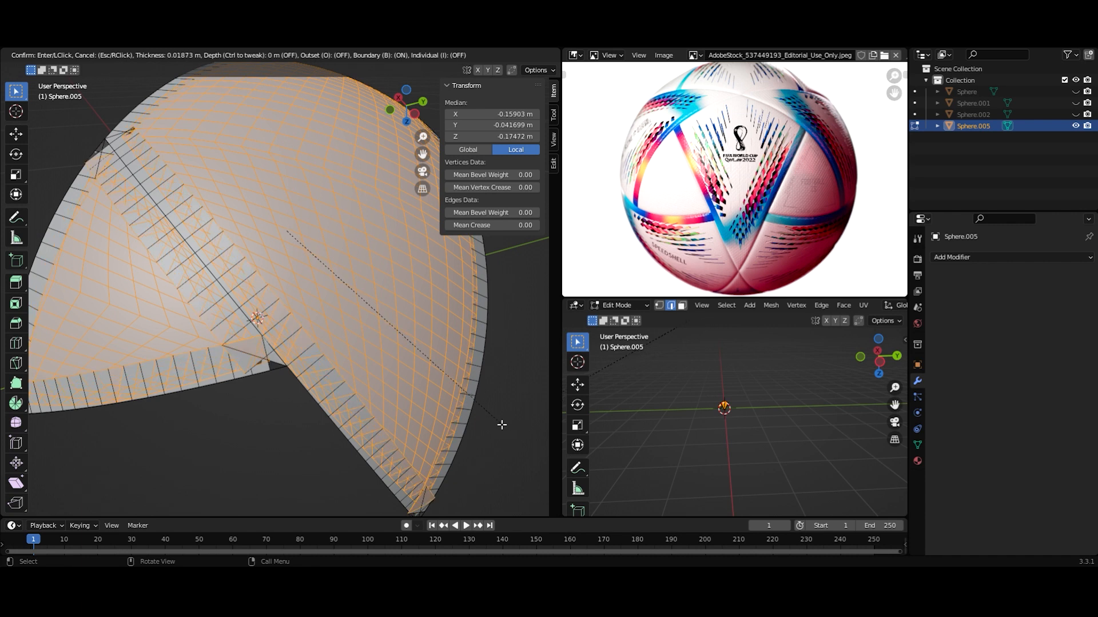
click(533, 446)
- Scale the inset faces of both panels to 0.978 around their individual origins
key(s)
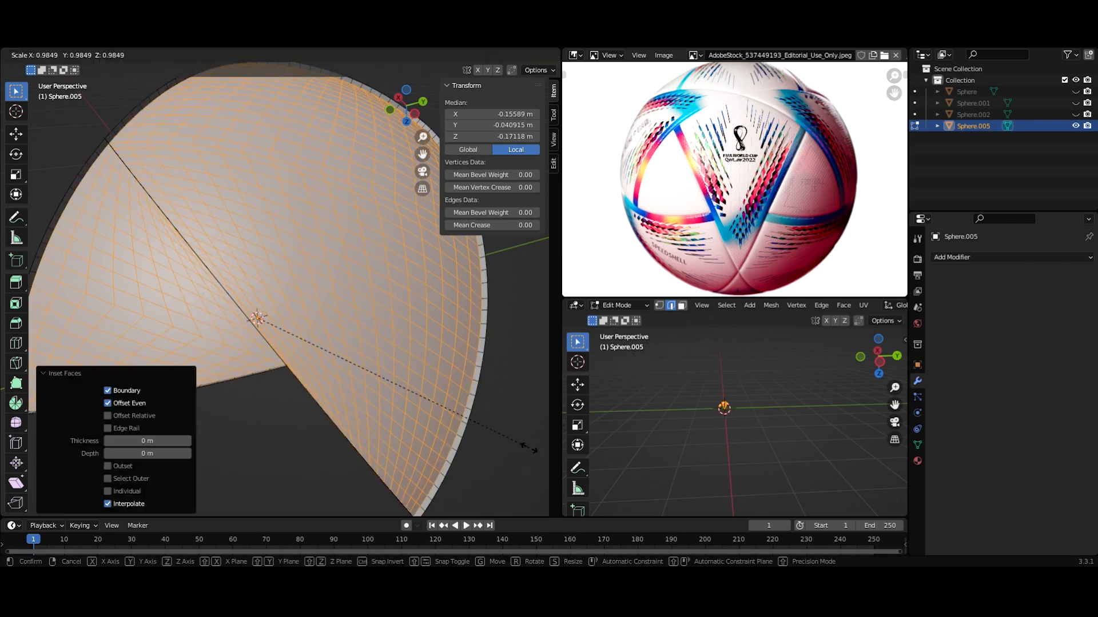
click(522, 445)
key(period)
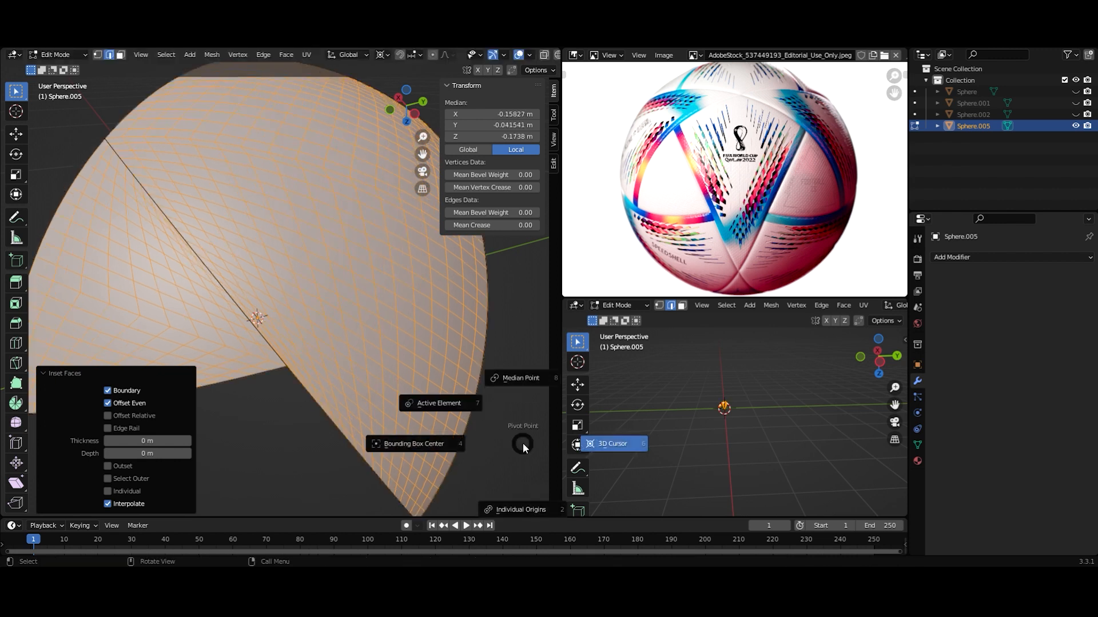
click(518, 486)
key(s)
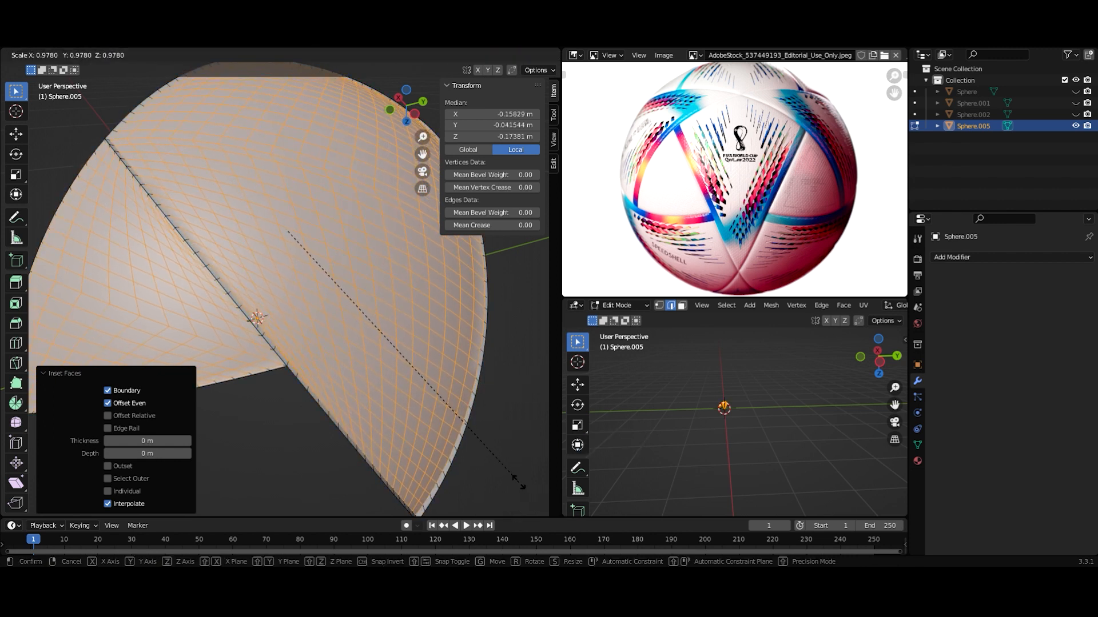
click(518, 485)
mouse_move(321, 410)
middle_down()
mouse_move(372, 375)
mouse_move(327, 353)
mouse_move(311, 360)
mouse_move(307, 395)
middle_up()
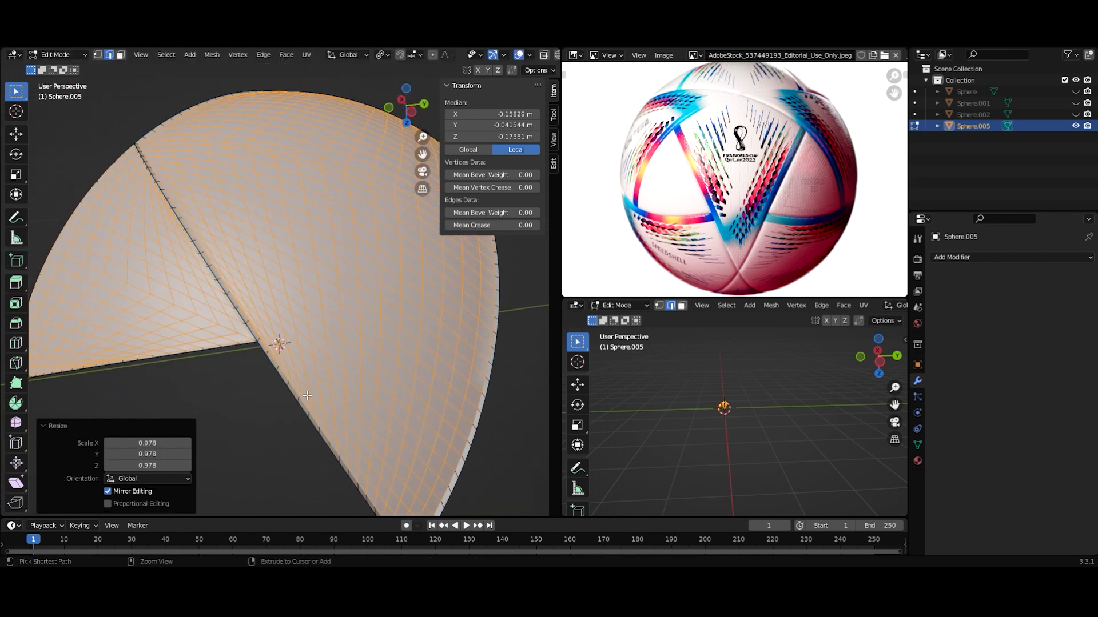
- Select only the thin border faces around both panels and delete them, leaving a gap along the seam
key(ctrl+KP_Subtract)
key(ctrl+z)
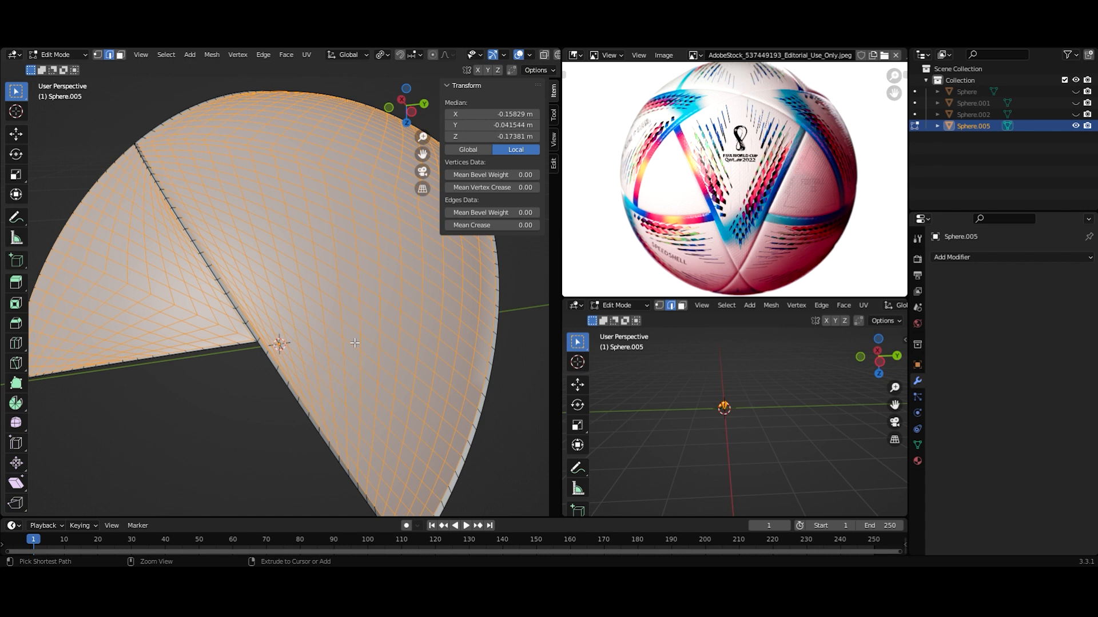
key(ctrl+z)
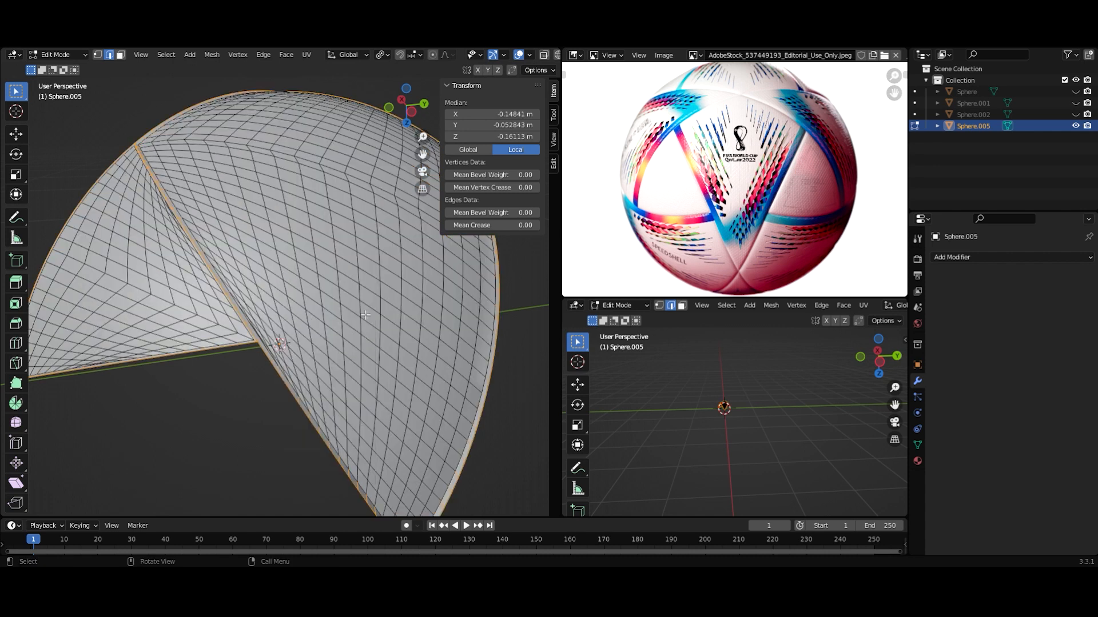
key(x)
click(362, 330)
scroll(303, 361, down, 3)
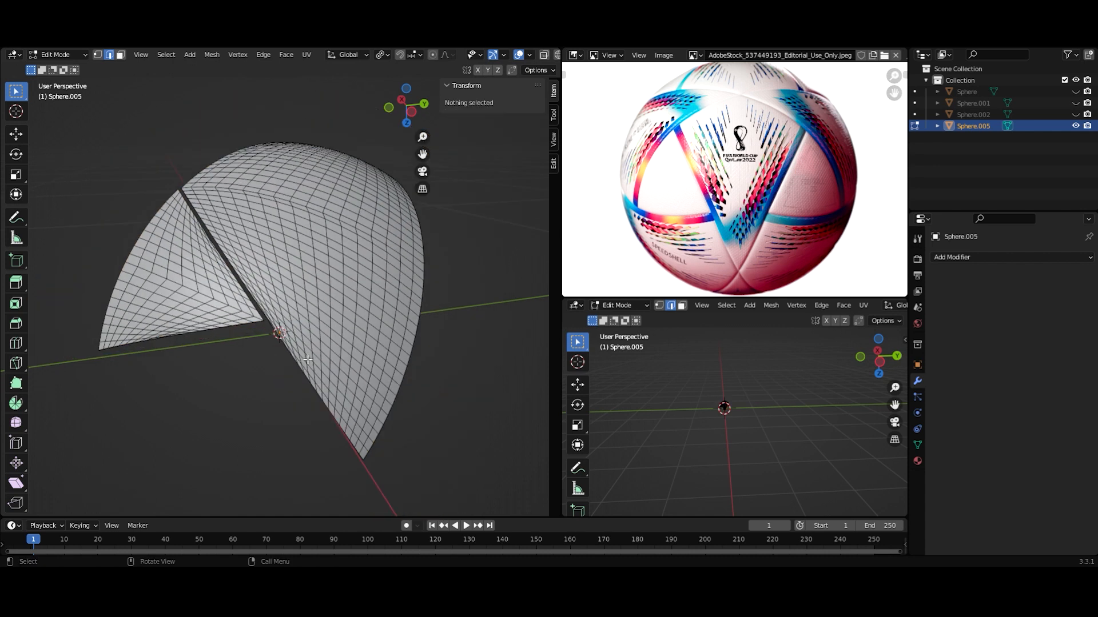
- Select the outer boundary edge loops of both panels together
middle_drag(308, 360, 345, 382)
scroll(317, 341, up, 3)
middle_drag(320, 346, 326, 352)
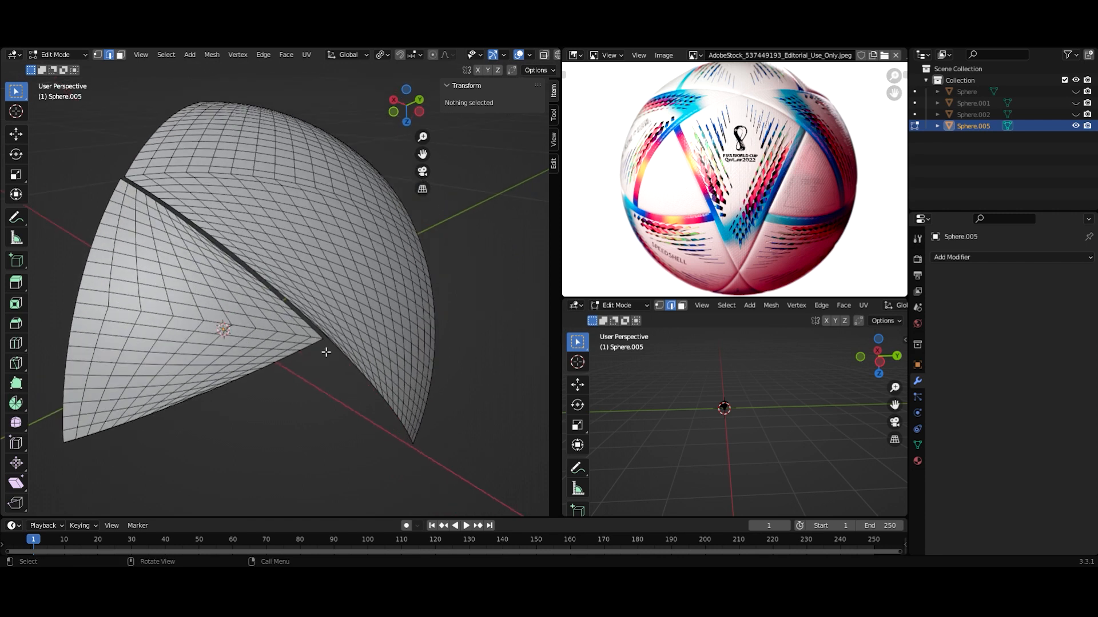
alt+click(320, 344)
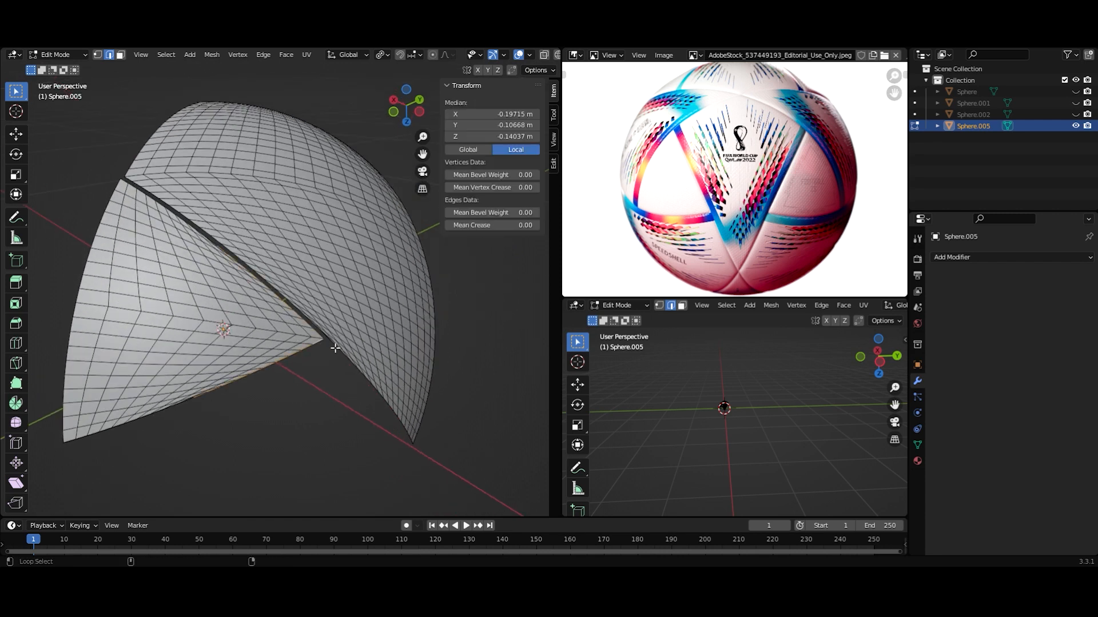
alt+click(182, 418)
alt+shift+click(103, 188)
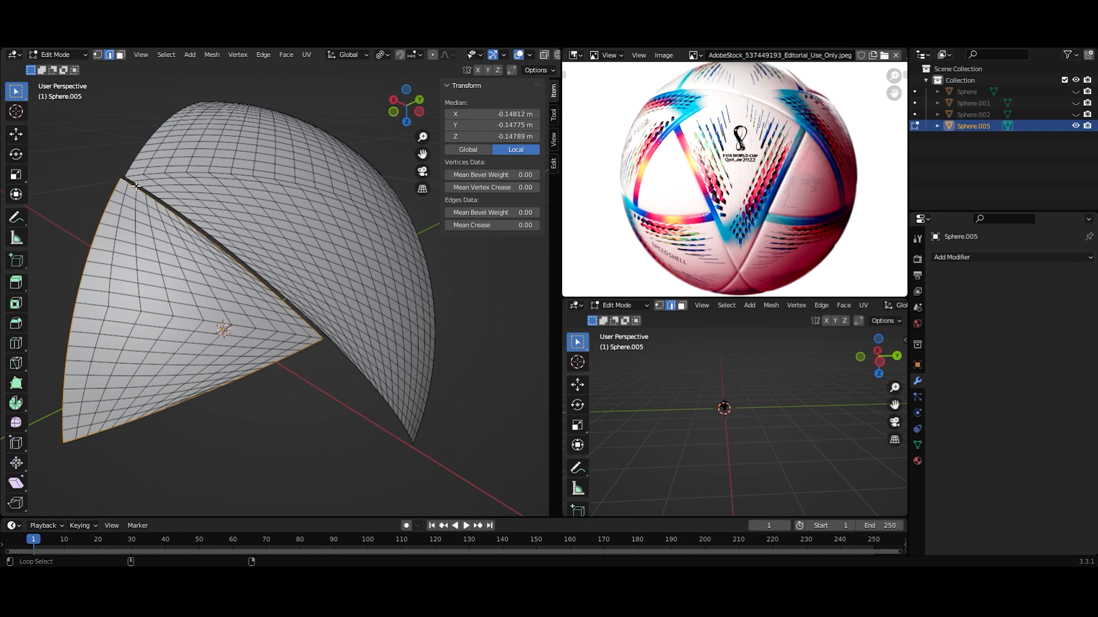
alt+click(125, 159)
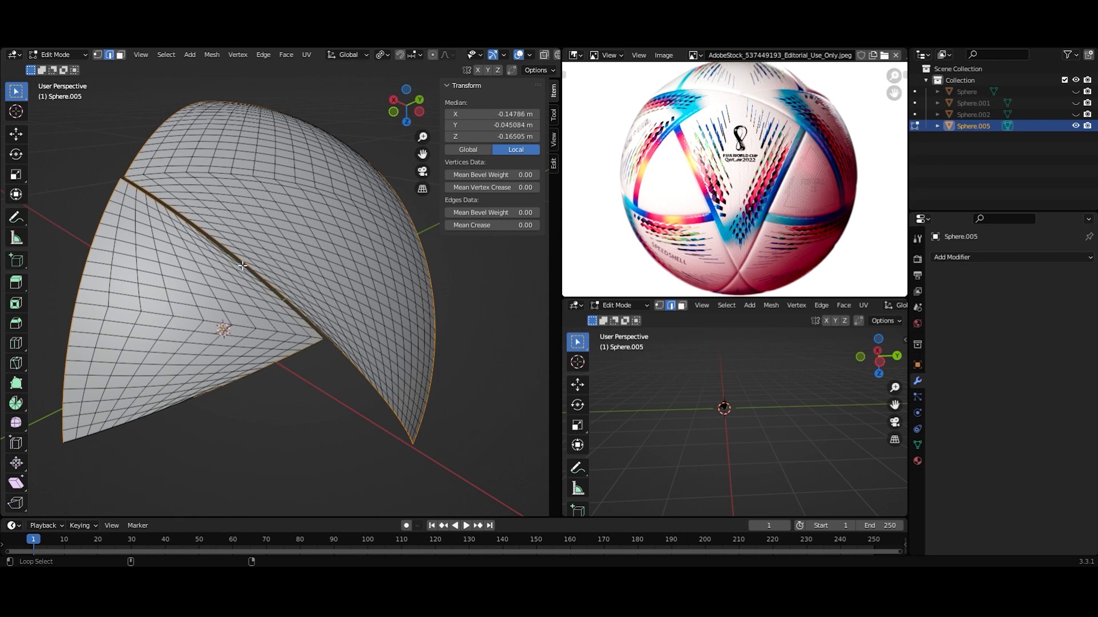
alt+shift+click(183, 406)
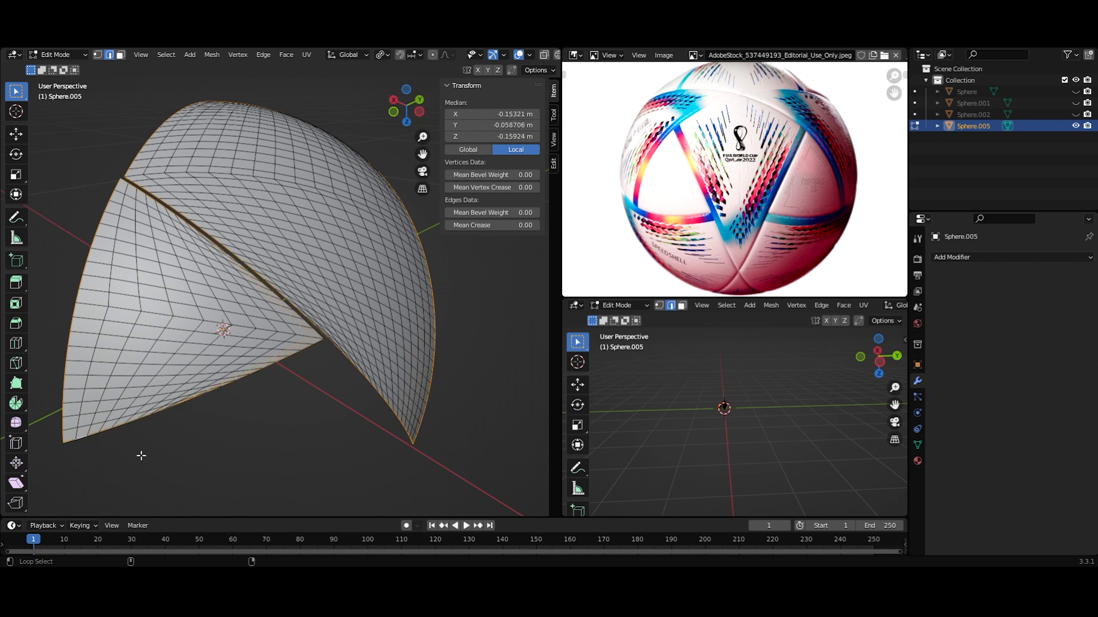
scroll(243, 448, up, 3)
key(ctrl+z)
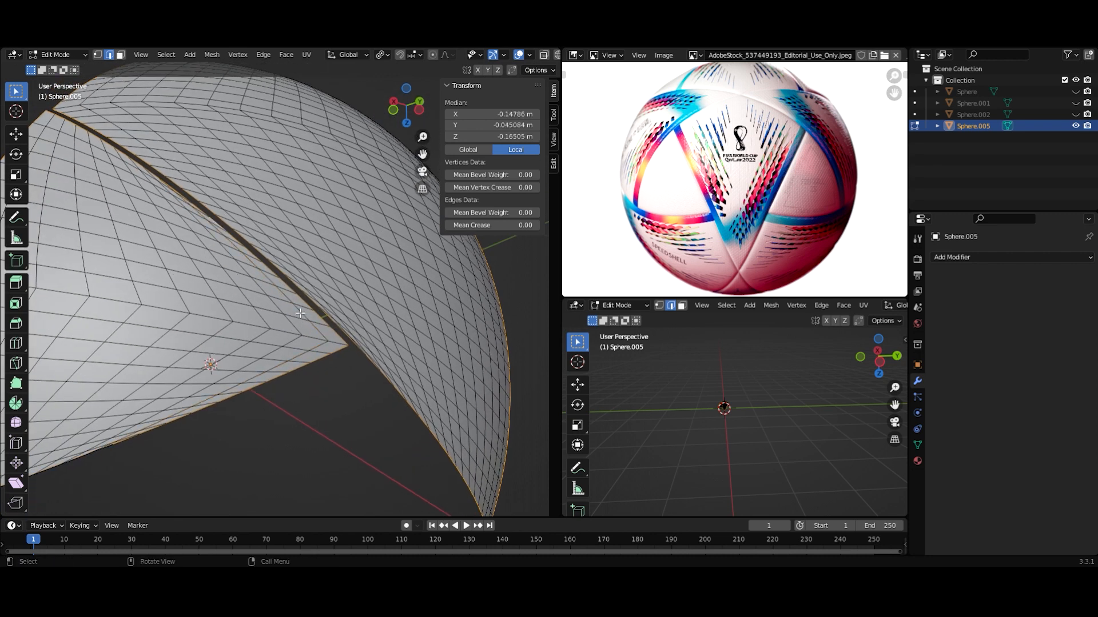
scroll(249, 391, down, 2)
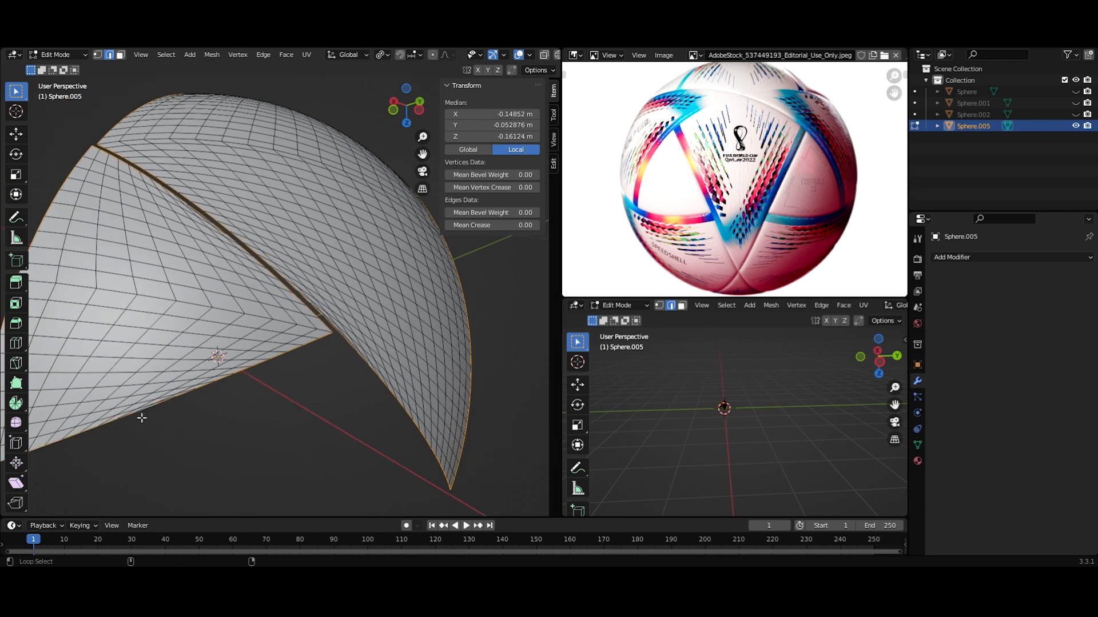
shift+middle_drag(142, 418, 228, 408)
- Extrude the selected boundary edges inward, scaling them to 0.887 around the 3D cursor
key(period)
click(320, 412)
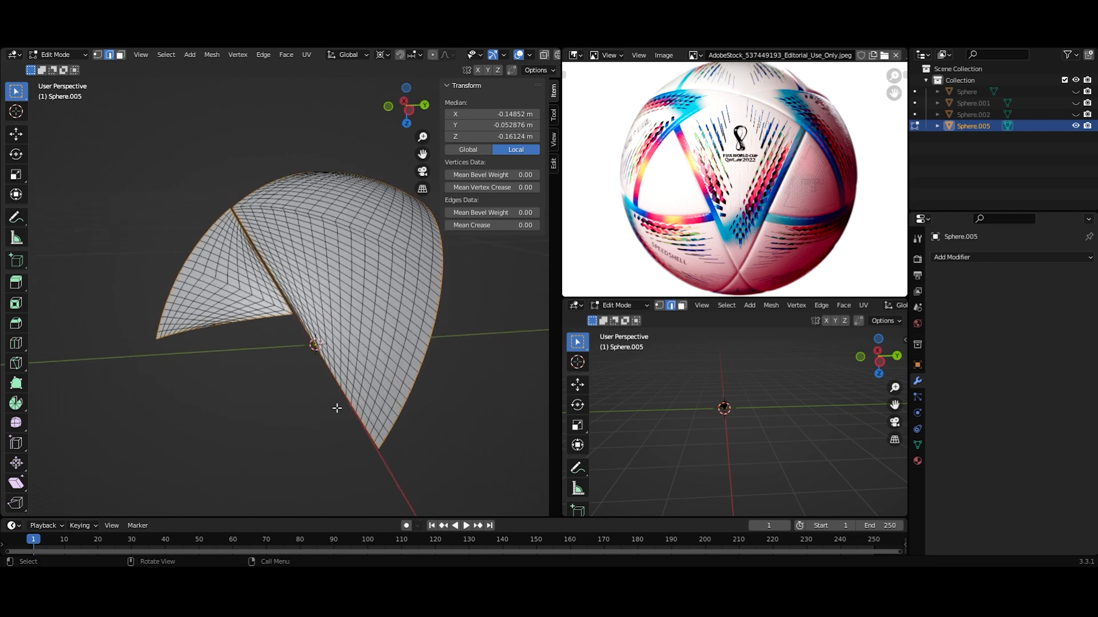
middle_drag(390, 422, 448, 466)
key(s)
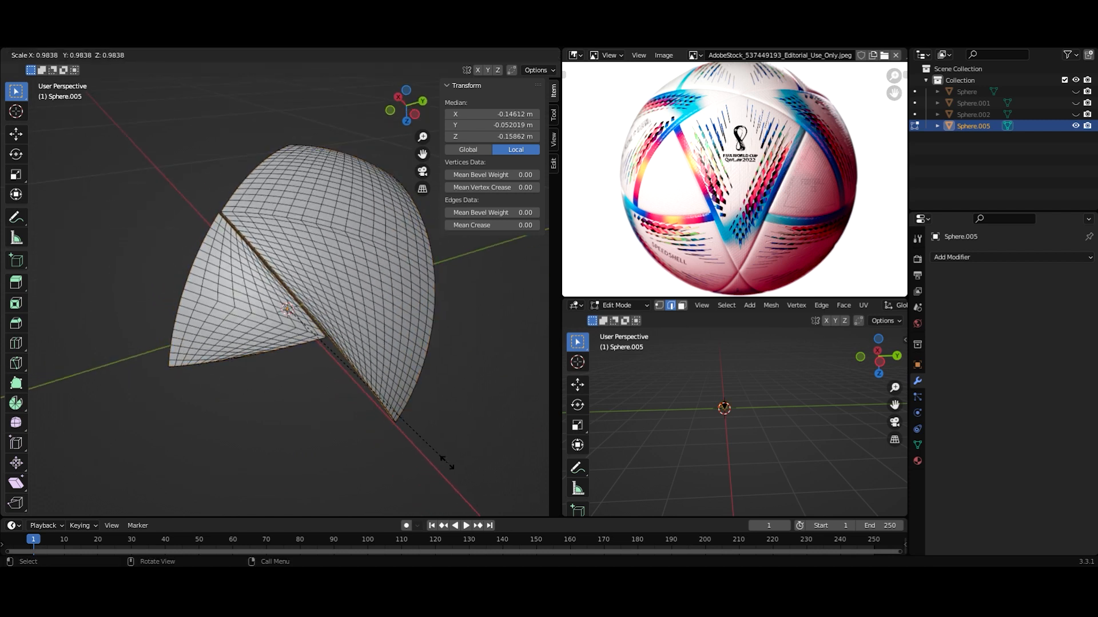
click(294, 431)
middle_drag(294, 431, 379, 389)
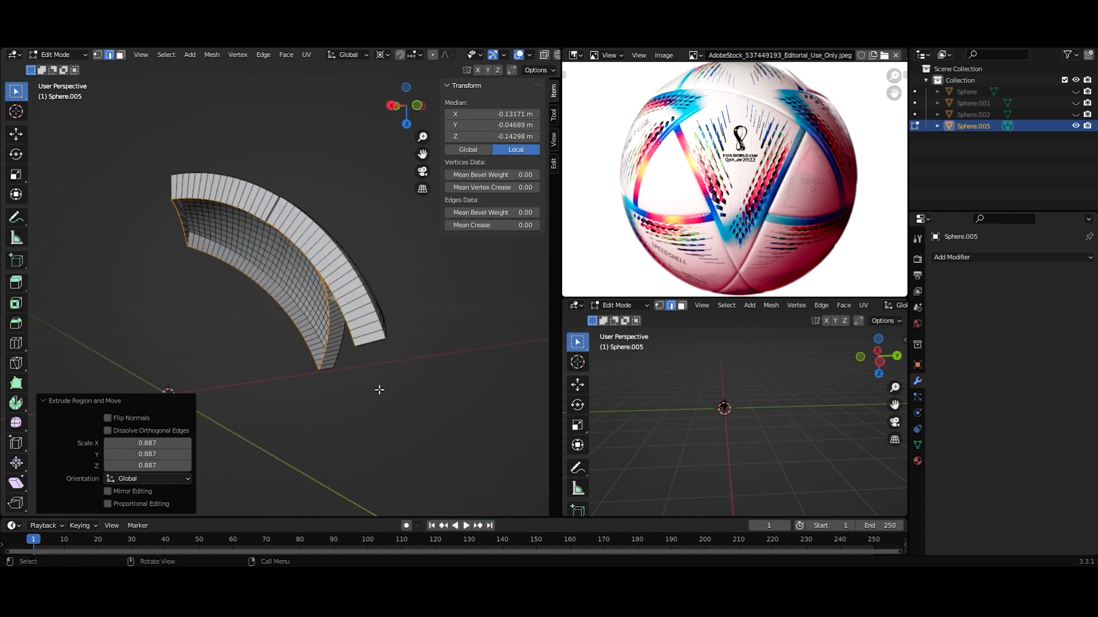
- Scale the extruded inner borders by 1.074 around the Median Point pivot
scroll(379, 390, up, 3)
key(period)
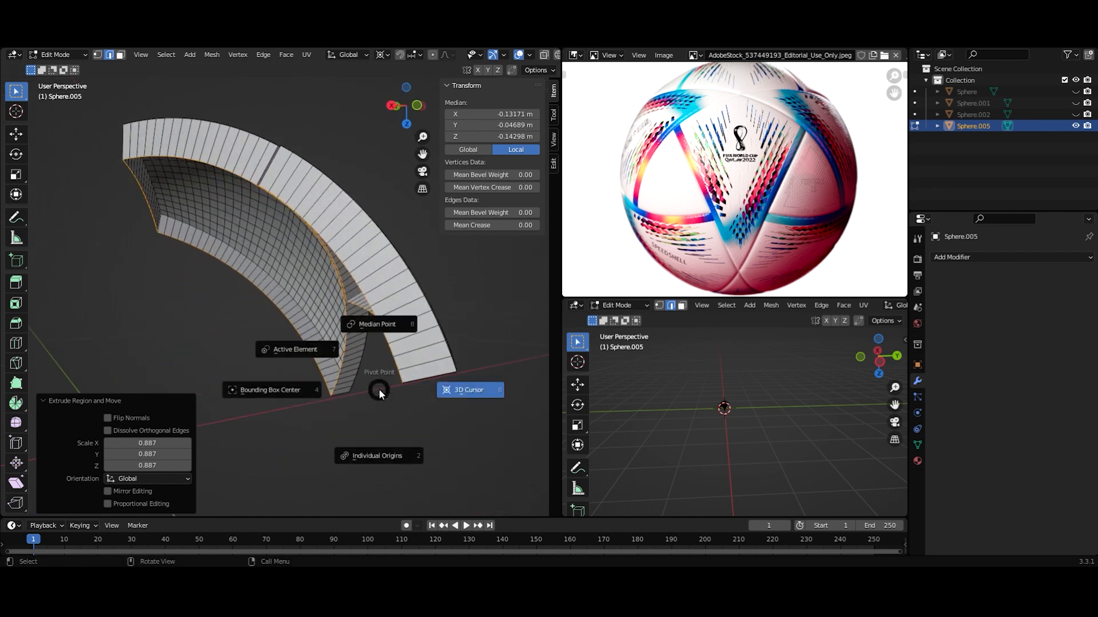
click(369, 321)
key(s)
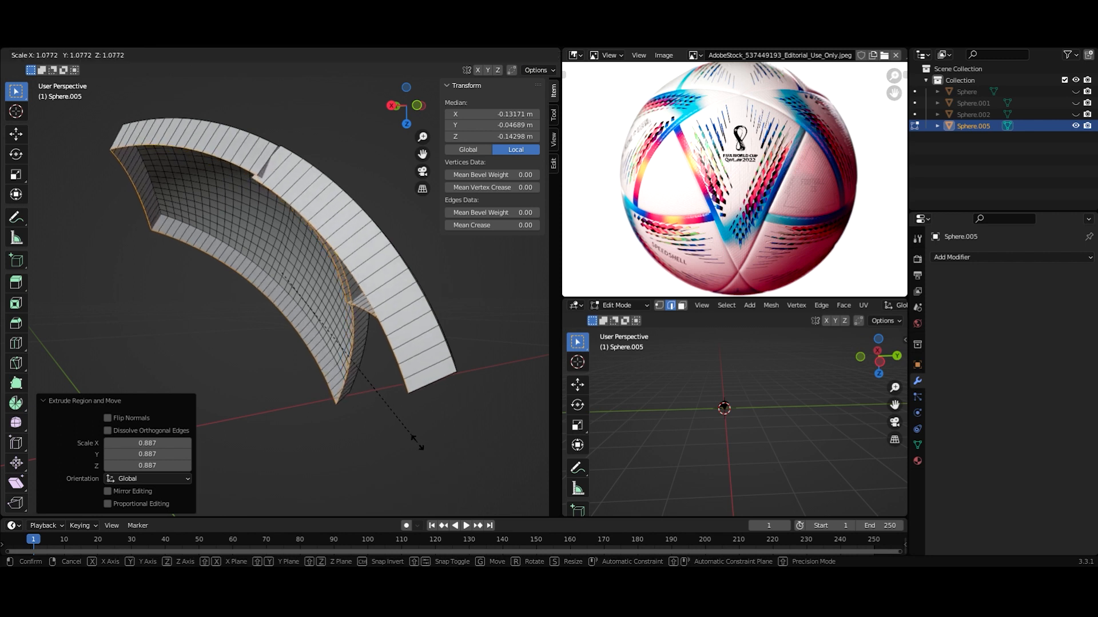
click(421, 438)
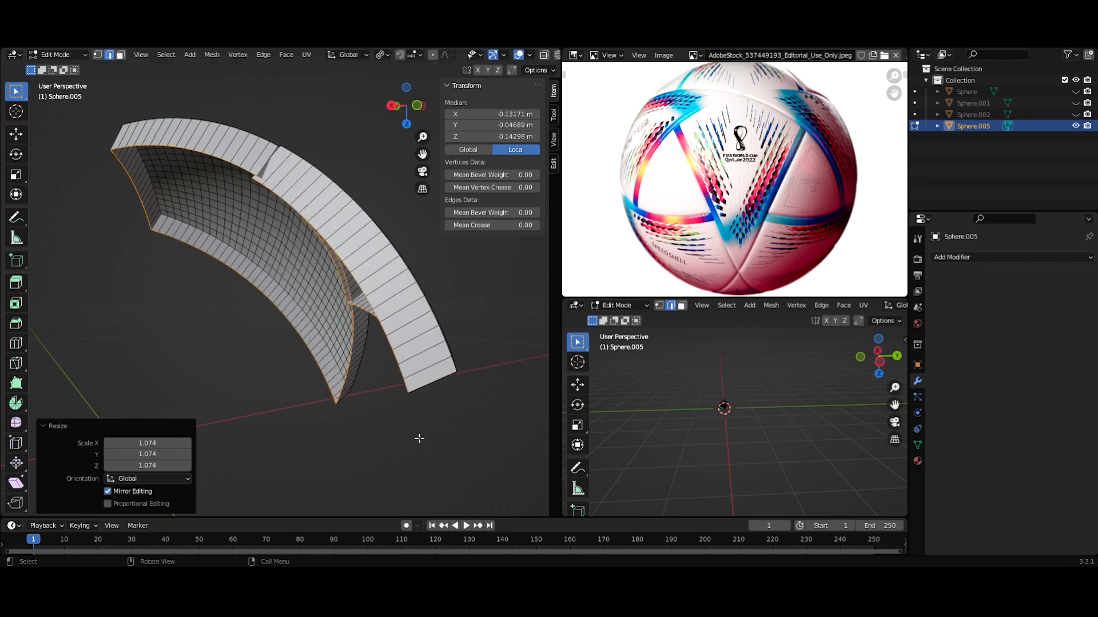
- Add a Subdivision modifier with 2 levels to the panels and return to Edit Mode
key(Tab)
middle_drag(400, 411, 333, 373)
key(ctrl+1)
key(ctrl+2)
key(Tab)
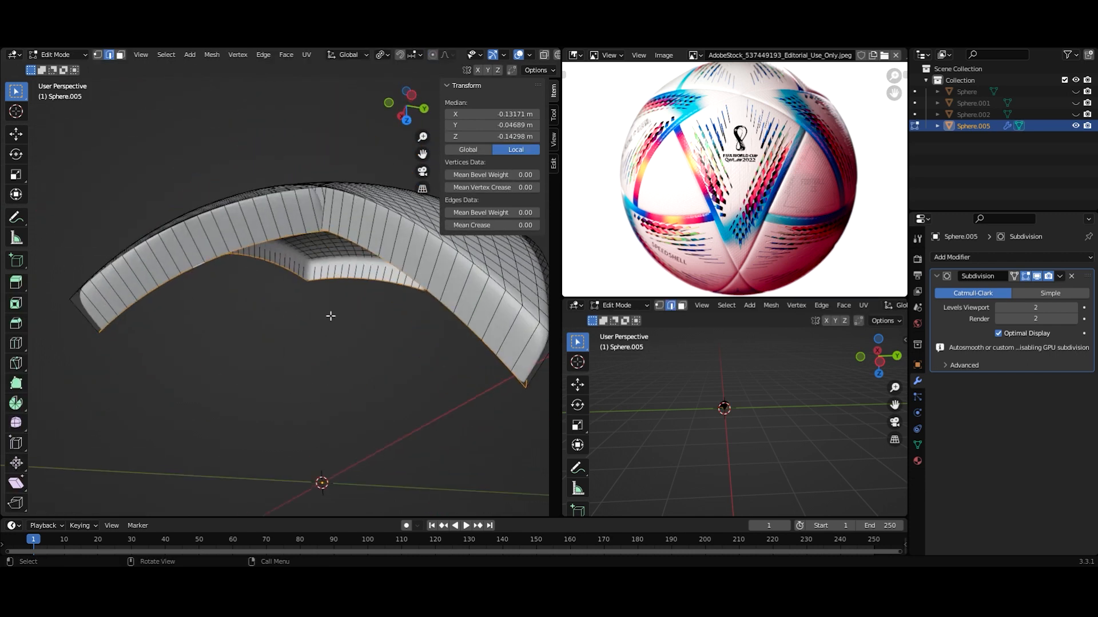
- Edge-slide the inner borders toward the outer surface by about 0.74 and return to Object Mode
key(g)
key(g)
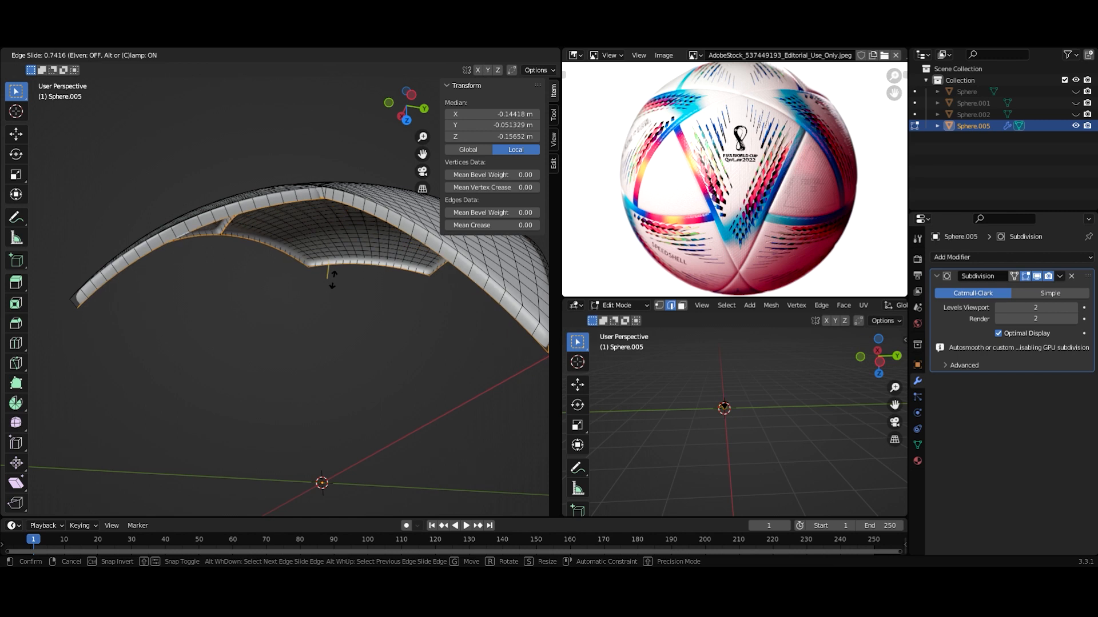
click(334, 278)
key(Tab)
- Inspect the rounded edges and the gap between the two subdivided panels from several angles
middle_drag(314, 378, 337, 322)
click(314, 413)
scroll(314, 413, down, 3)
scroll(248, 380, up, 6)
click(252, 348)
key(Tab)
key(Tab)
scroll(303, 366, down, 5)
click(286, 378)
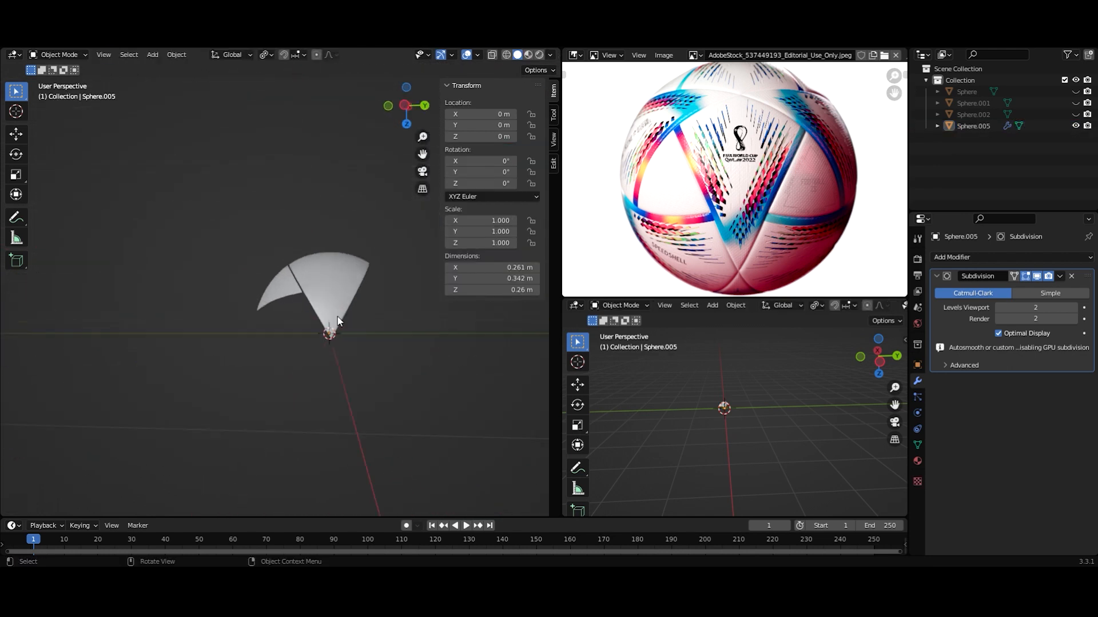
scroll(337, 321, up, 2)
click(337, 308)
middle_drag(280, 299, 322, 325)
scroll(311, 361, up, 2)
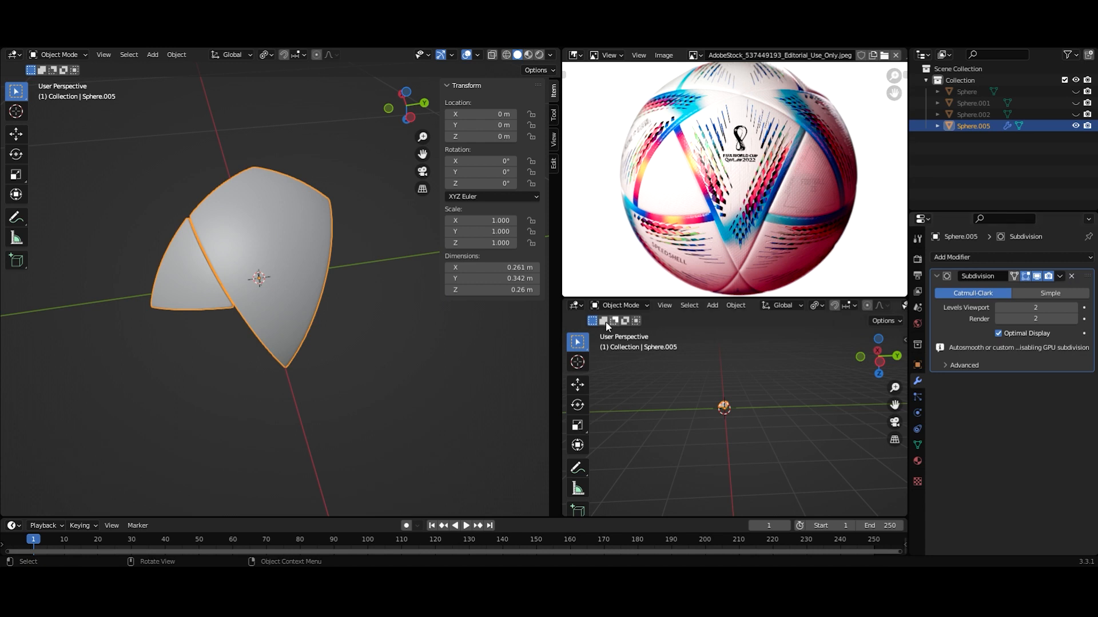
- Separate the two panels by loose parts and select the large panel in Object Mode
middle_drag(208, 293, 218, 268)
key(Tab)
key(p)
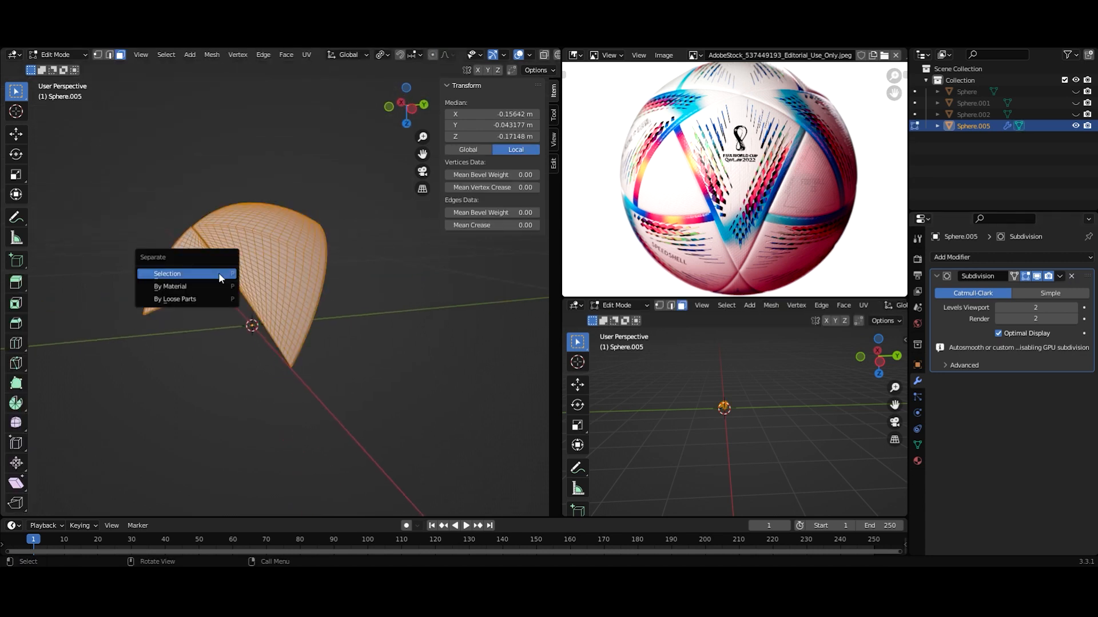
click(214, 297)
key(Tab)
click(229, 337)
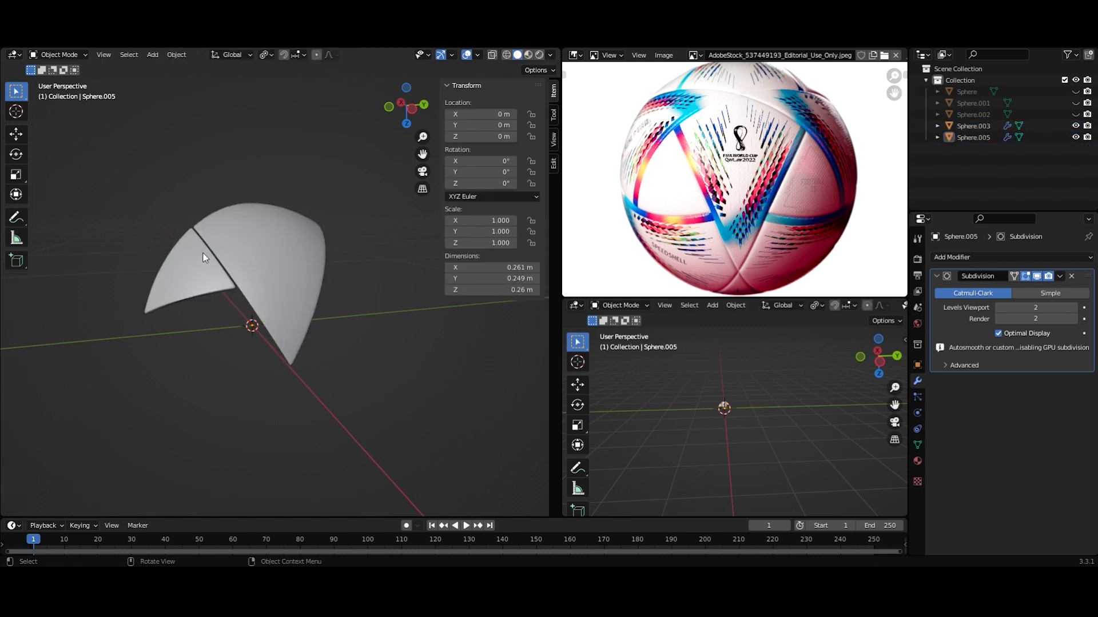
click(201, 252)
click(256, 255)
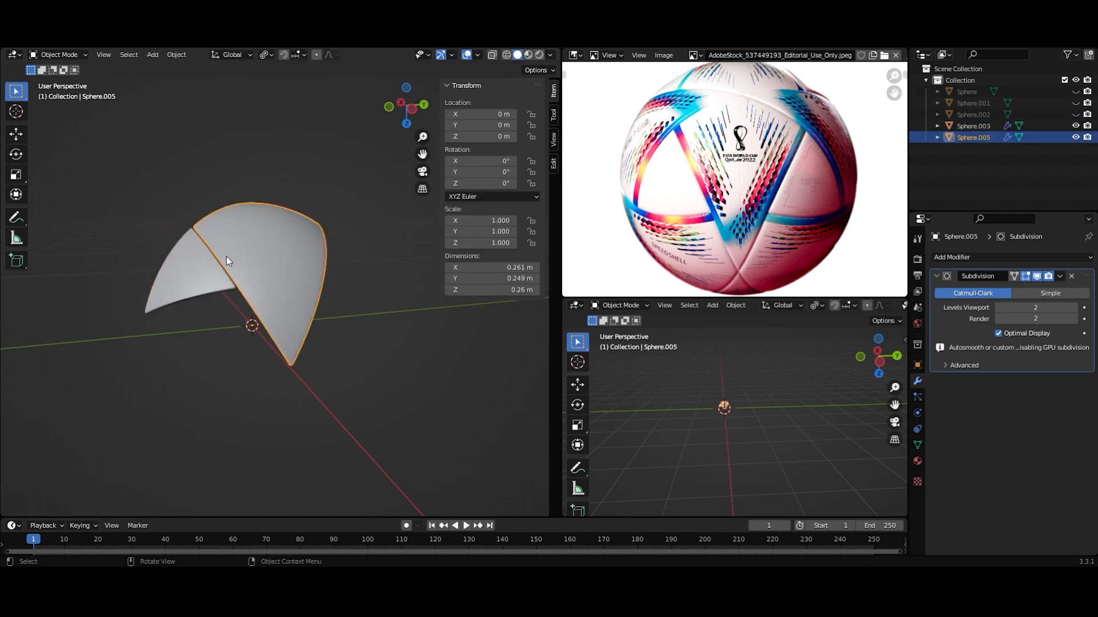
- Apply the object transforms of the large panel and of the small triangular panel
middle_drag(217, 273, 324, 278)
key(Tab)
key(a)
key(Tab)
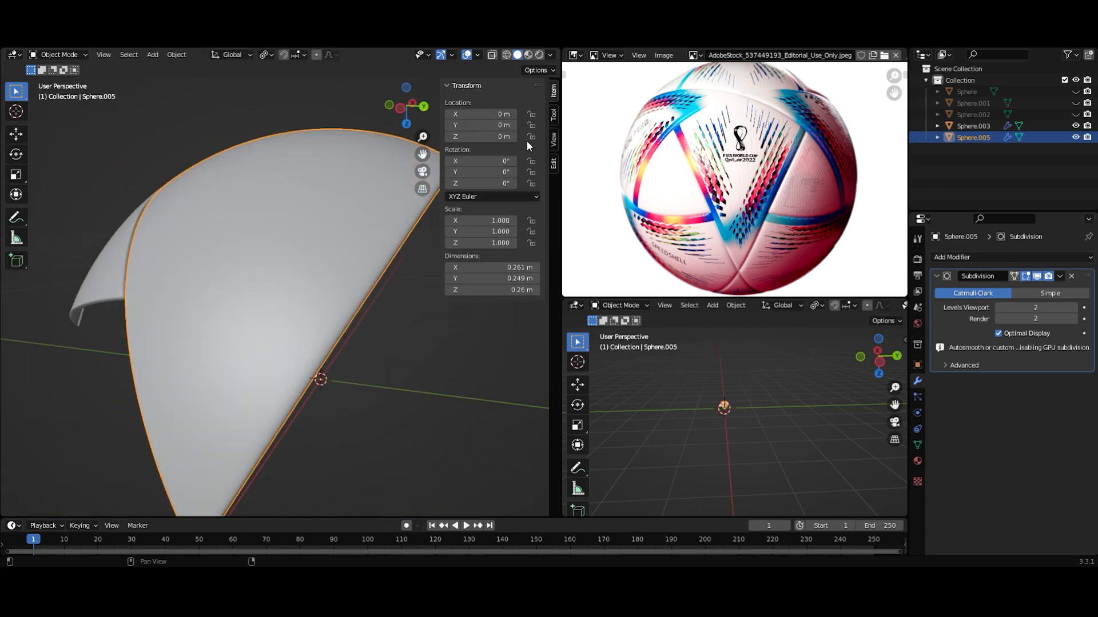
scroll(286, 303, down, 5)
key(ctrl+a)
click(311, 318)
click(167, 274)
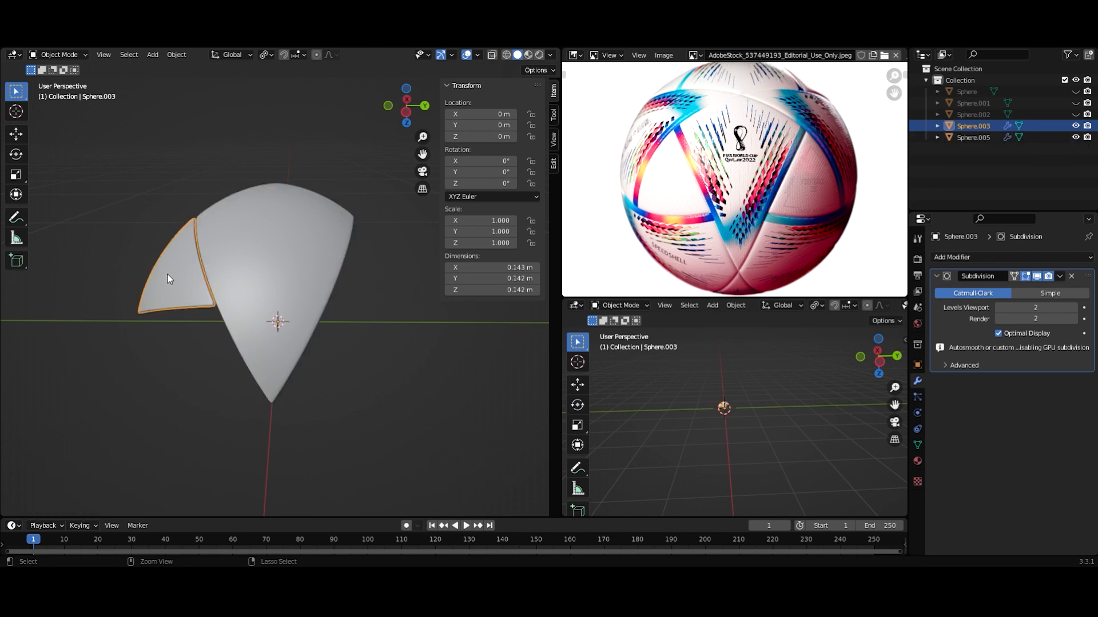
key(ctrl+a)
click(167, 273)
- Select the edge loop around the large panel's outer surface and mark it as a seam
click(267, 269)
key(Tab)
middle_drag(267, 268, 243, 313)
scroll(325, 307, up, 3)
alt+click(278, 319)
middle_drag(349, 285, 228, 323)
alt+shift+click(279, 339)
scroll(279, 339, down, 5)
scroll(286, 329, up, 4)
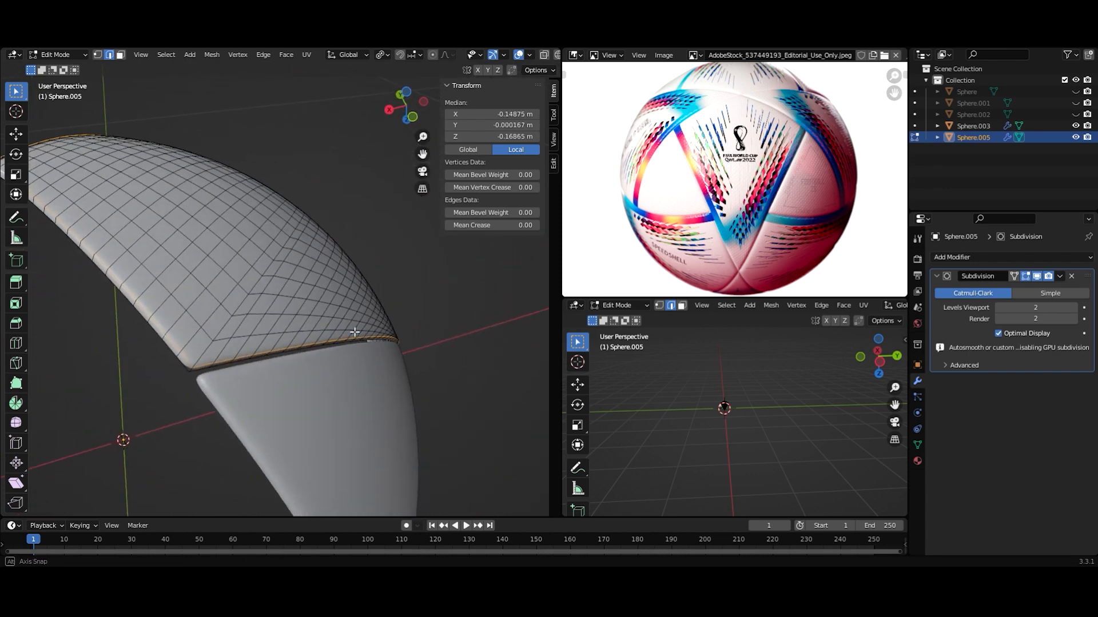
key(ctrl+e)
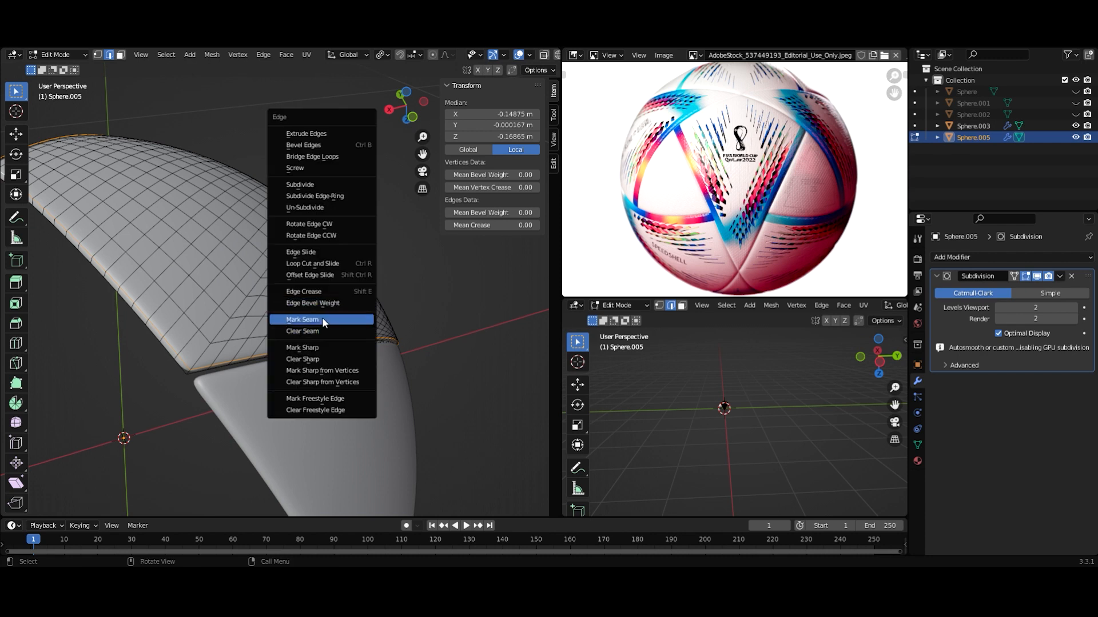
click(355, 320)
- Mark a seam on the short rim edge at one corner of the large panel
key(l)
middle_drag(356, 319, 268, 304)
click(193, 292)
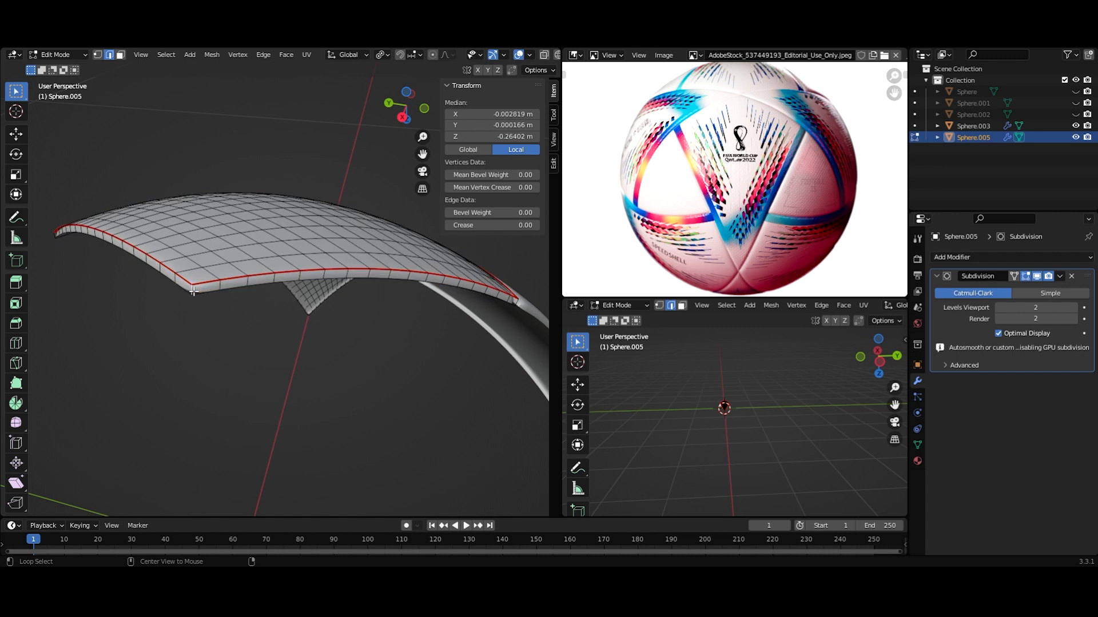
key(ctrl+e)
click(193, 292)
- Select the short rim edges at the large panel's remaining corners and mark them as seams
middle_drag(194, 293, 228, 245)
click(337, 198)
scroll(338, 198, down, 4)
scroll(223, 243, up, 4)
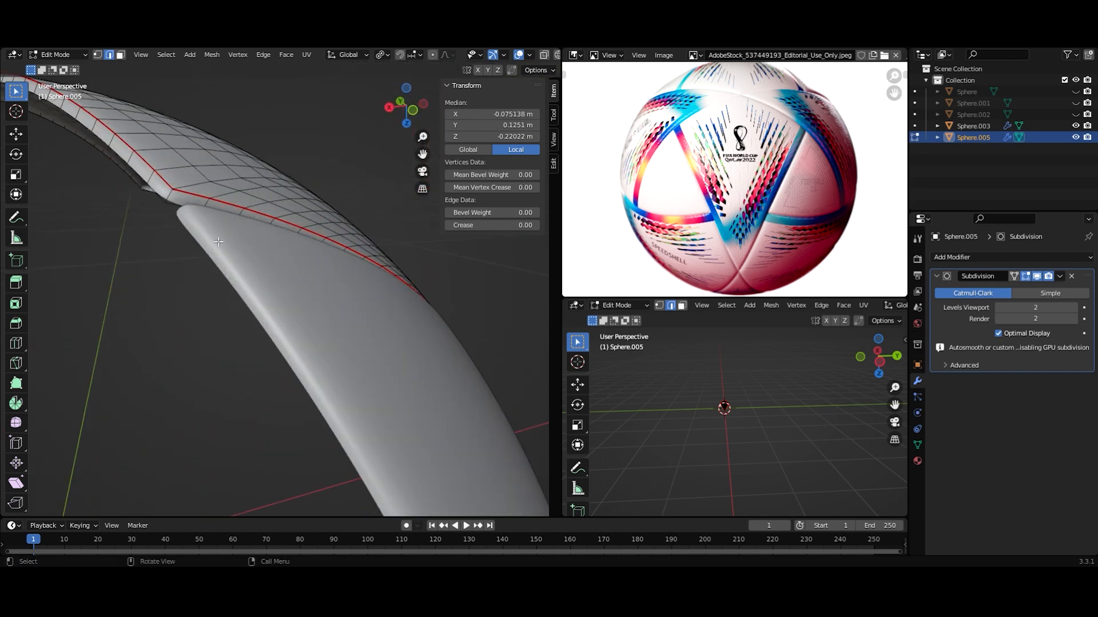
shift+click(167, 197)
middle_drag(320, 241, 164, 446)
scroll(326, 234, down, 3)
shift+click(256, 479)
scroll(329, 360, down, 5)
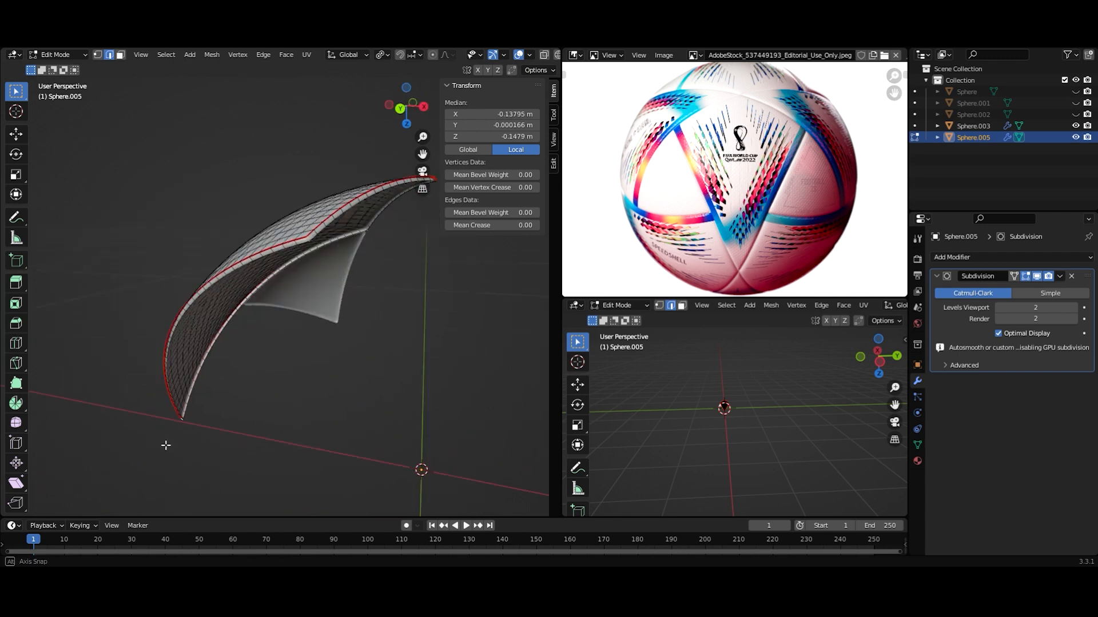
scroll(338, 303, up, 3)
key(ctrl+e)
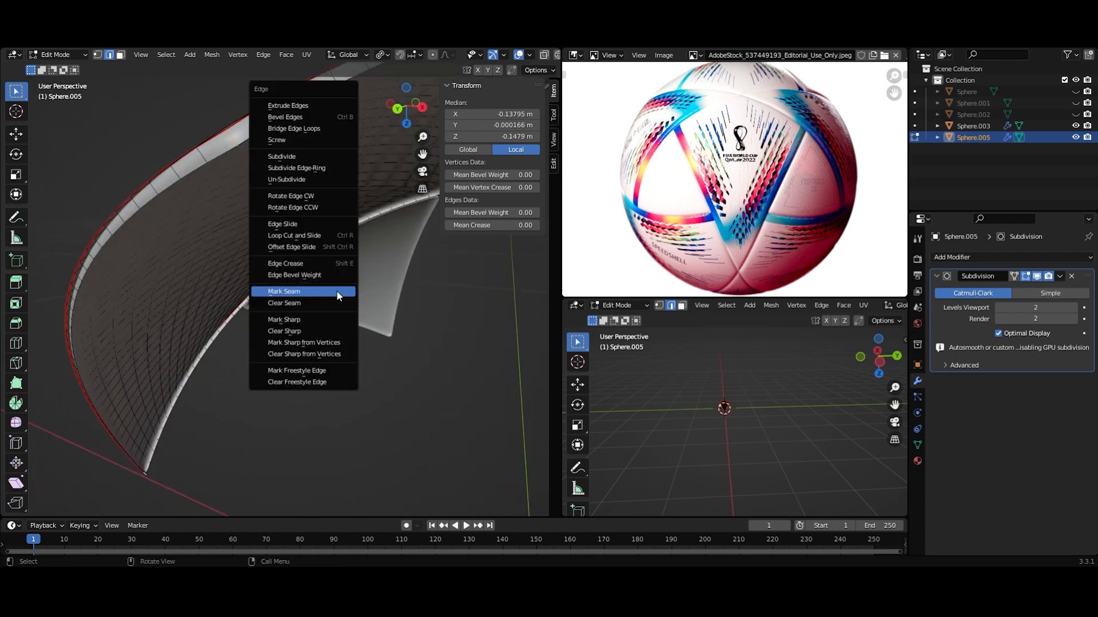
click(339, 296)
- Select the whole large panel and unwrap its UVs along the marked seams
key(a)
middle_drag(339, 296, 326, 316)
key(u)
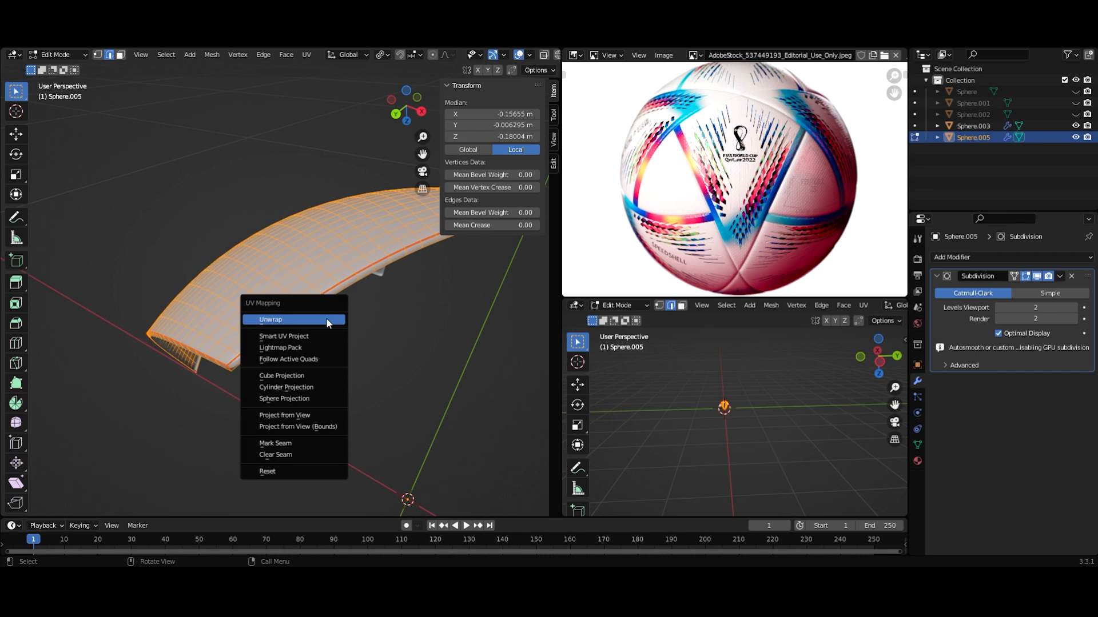
click(329, 320)
scroll(749, 172, down, 4)
- Change the smaller 3D viewport into a UV Editor showing the panel's unwrapped islands
click(576, 55)
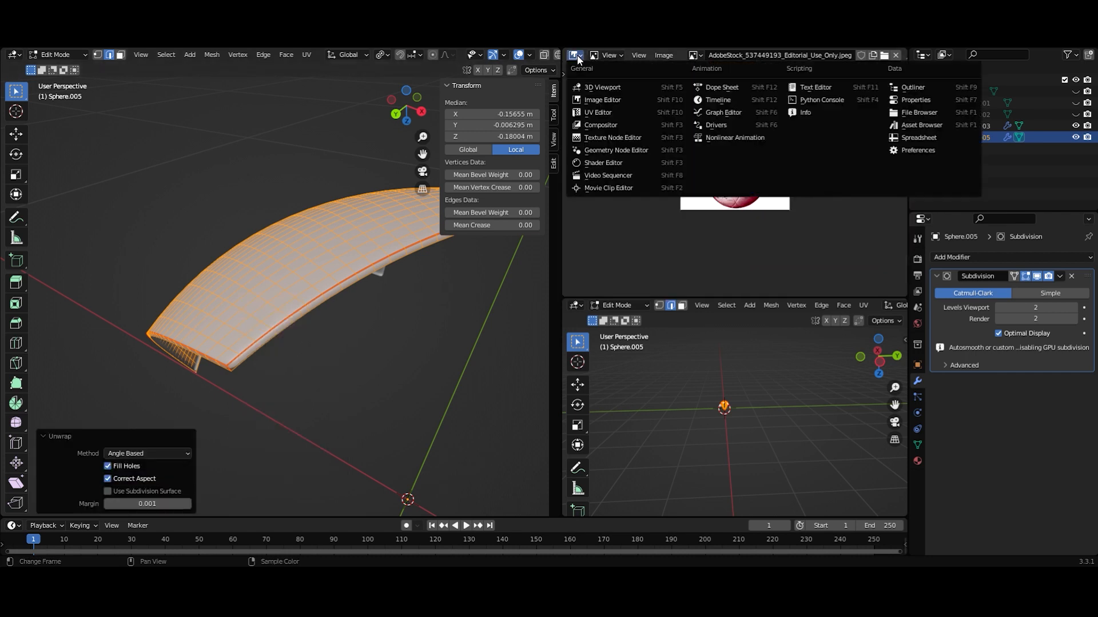
click(597, 100)
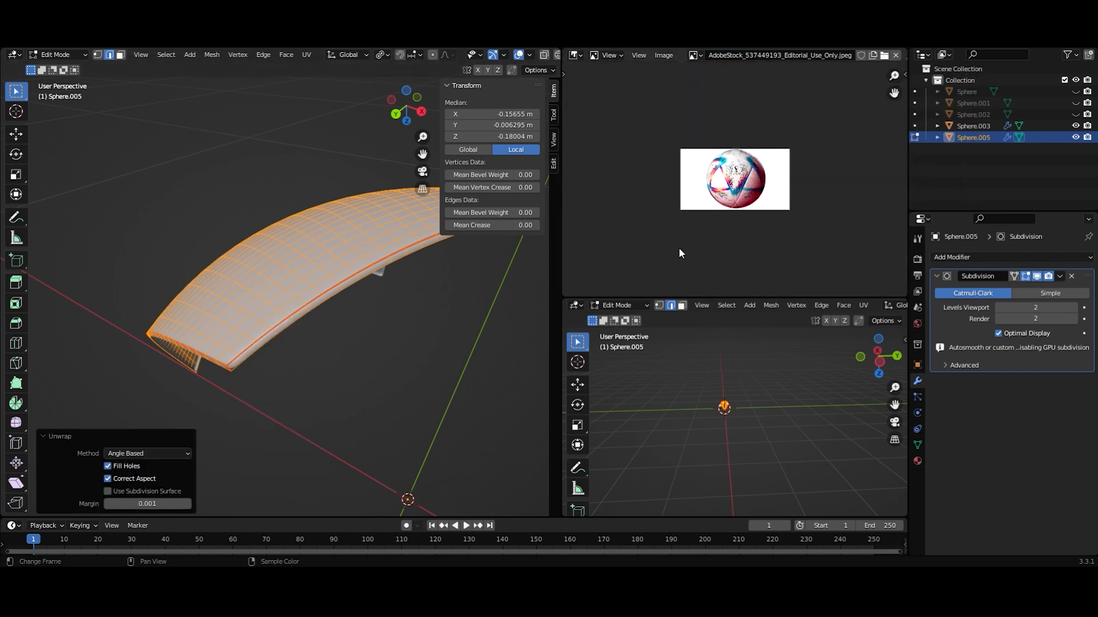
click(576, 306)
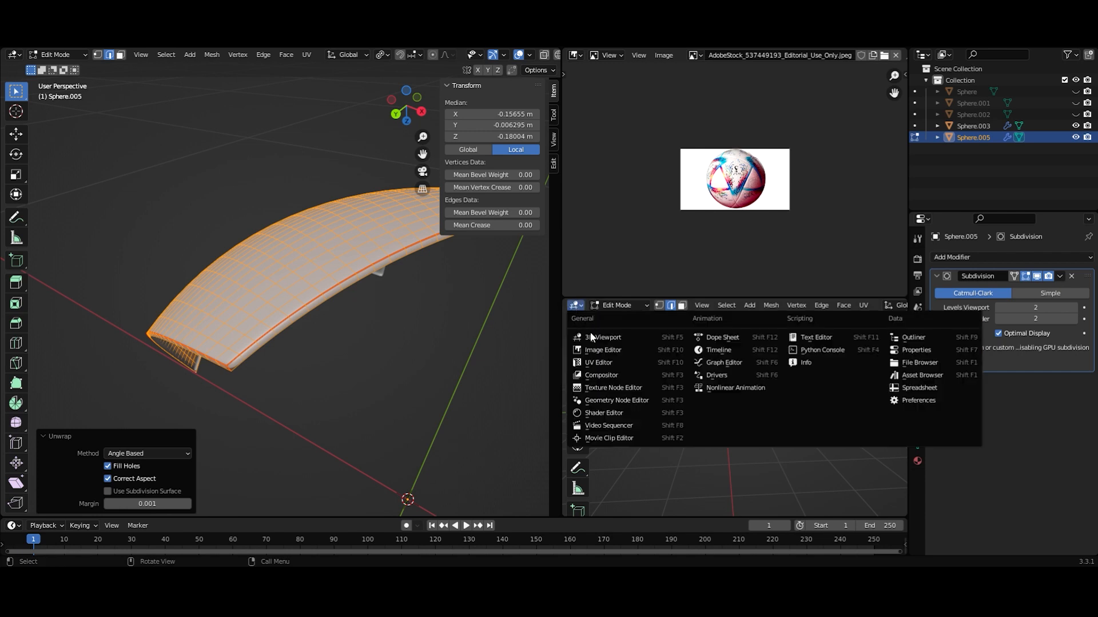
click(599, 363)
scroll(760, 427, up, 3)
middle_drag(763, 428, 751, 366)
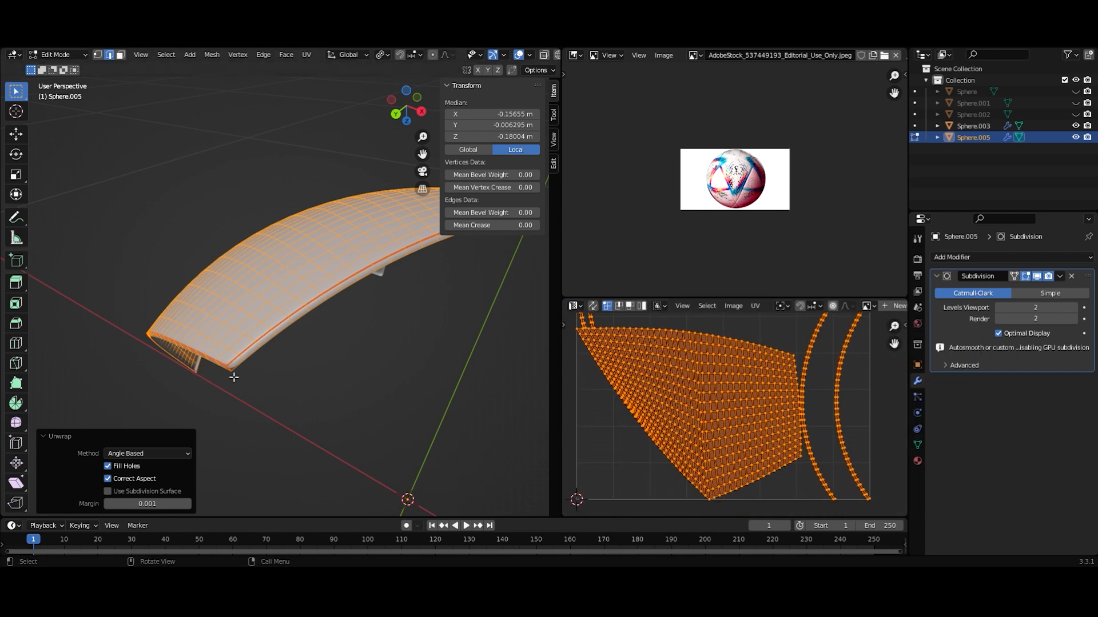
- Select an edge loop running across the large panel's outer surface and dissolve it
scroll(343, 382, down, 3)
middle_drag(233, 377, 393, 395)
scroll(387, 363, up, 3)
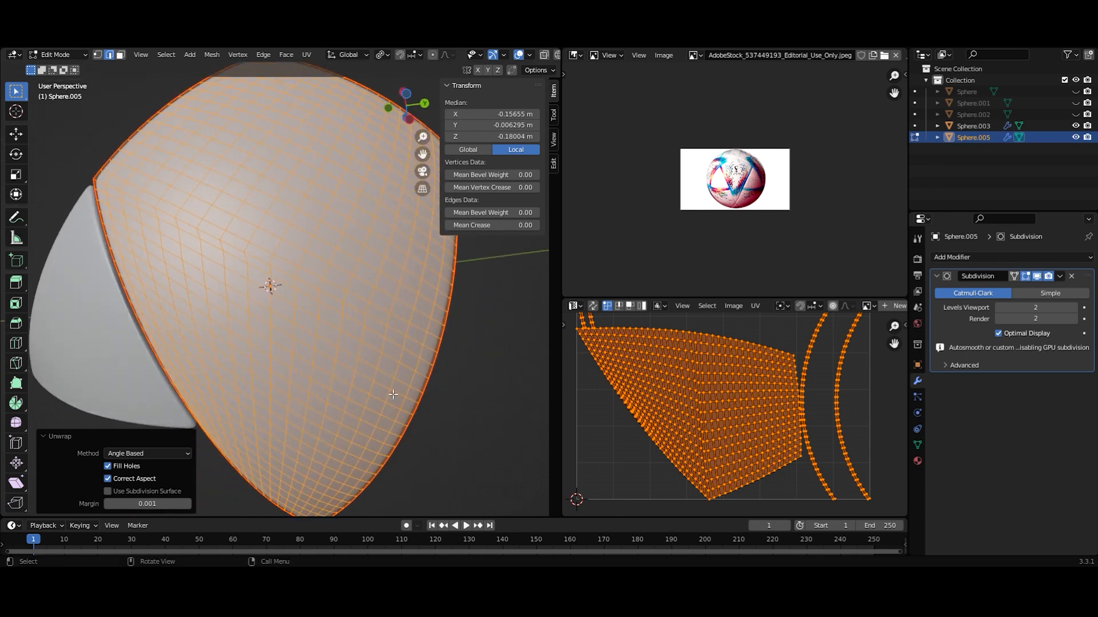
alt+click(169, 227)
key(ctrl+x)
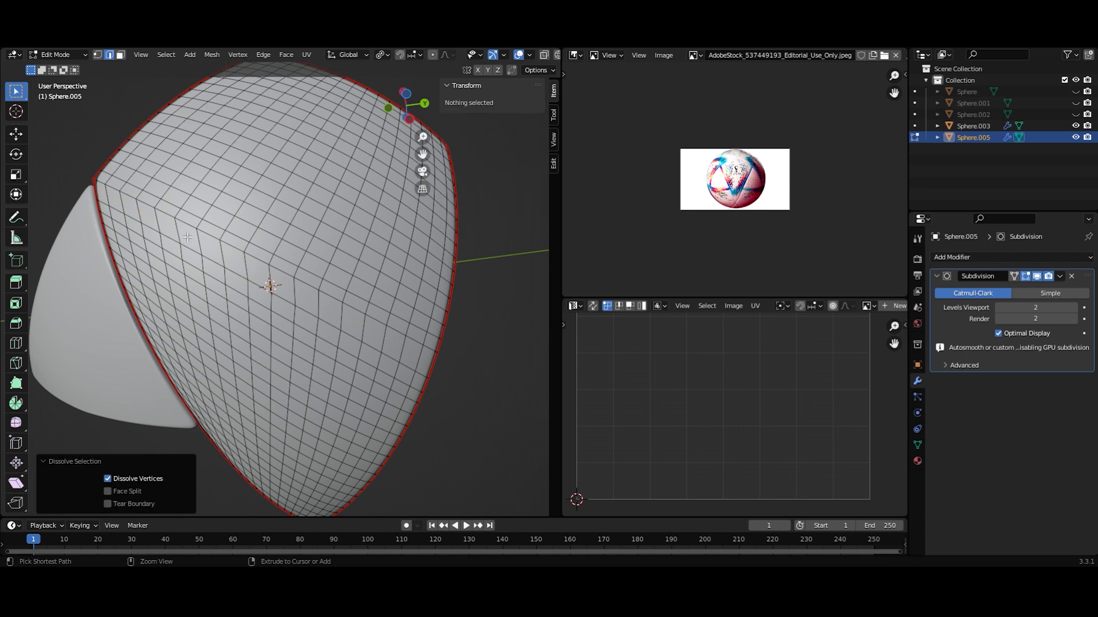
- Try sliding an edge loop along the large panel's outer surface, and undo that slide
middle_drag(376, 340, 317, 309)
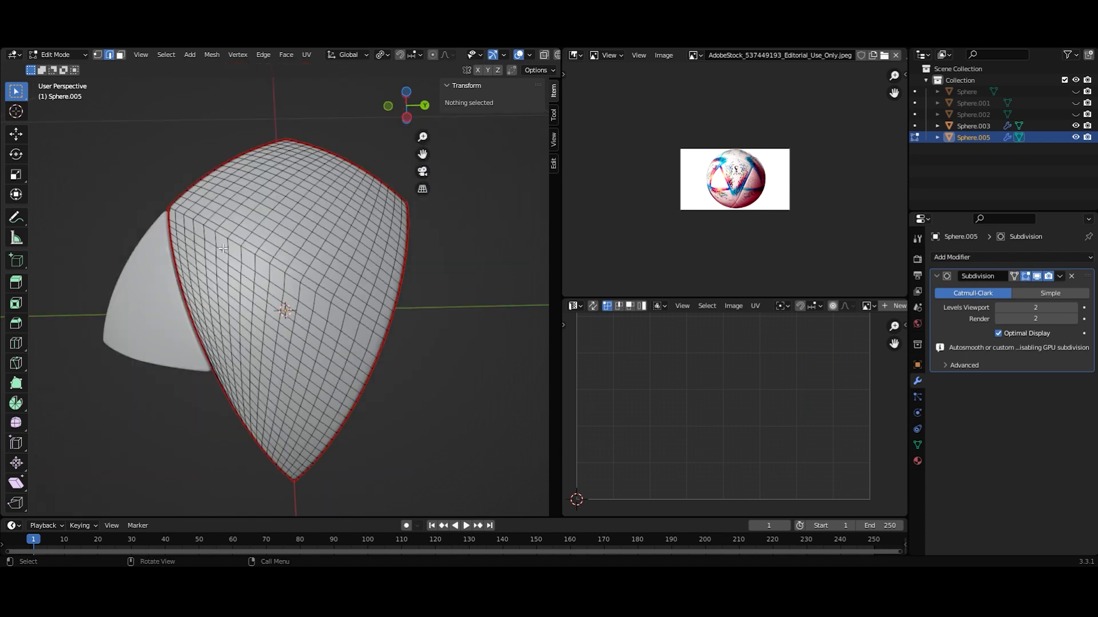
alt+click(266, 278)
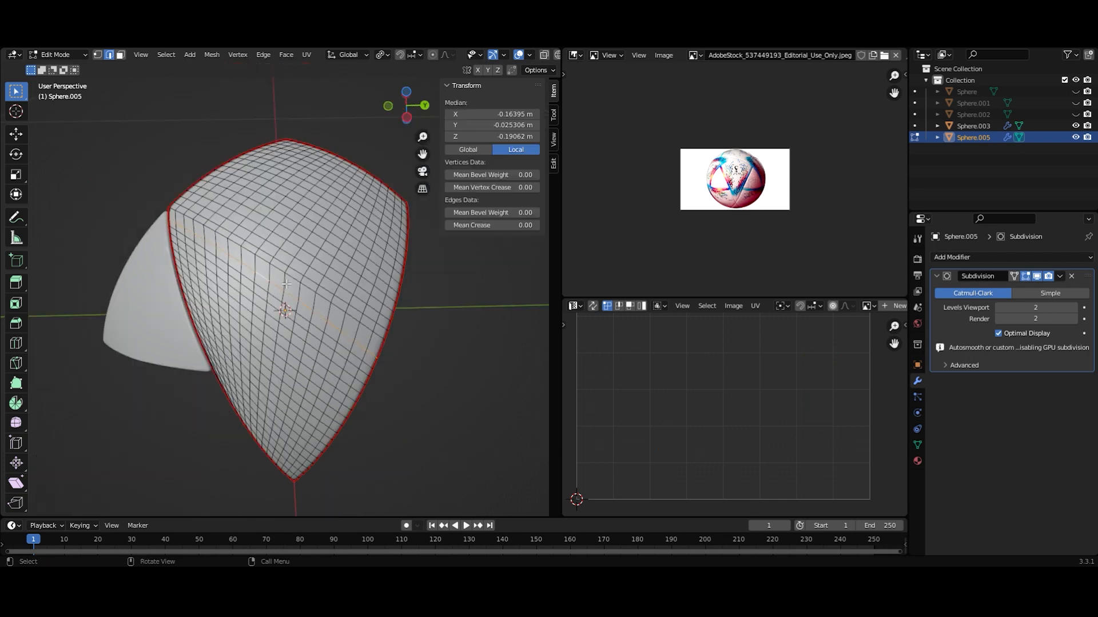
key(g)
key(g)
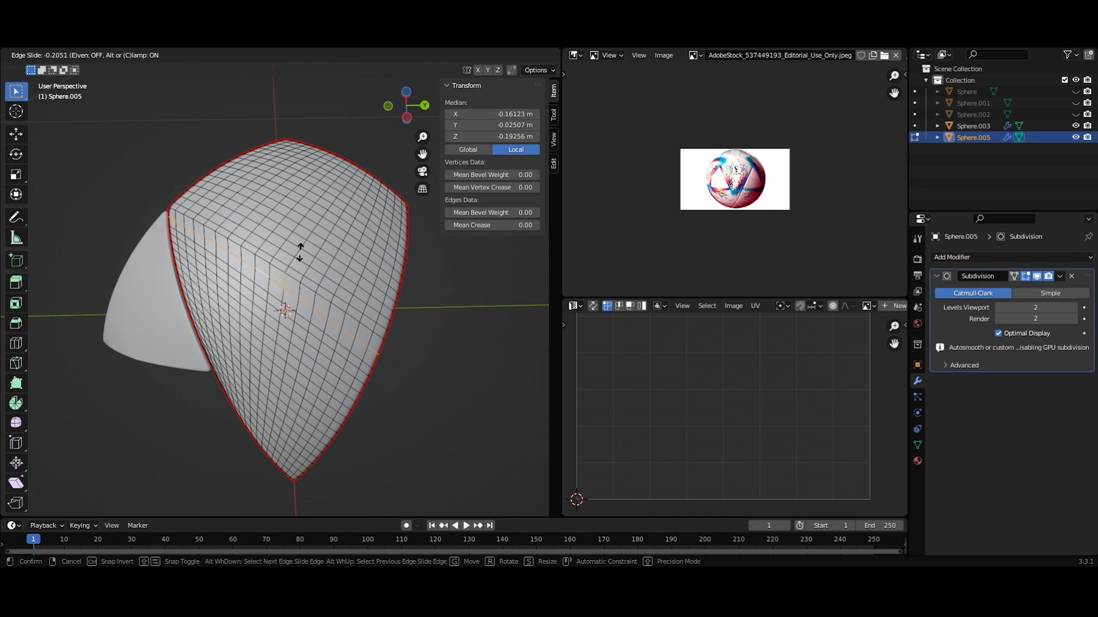
click(299, 251)
key(ctrl+z)
- Edge-slide the loop running across the middle of the large panel's outer surface, and return to object mode
key(g)
key(g)
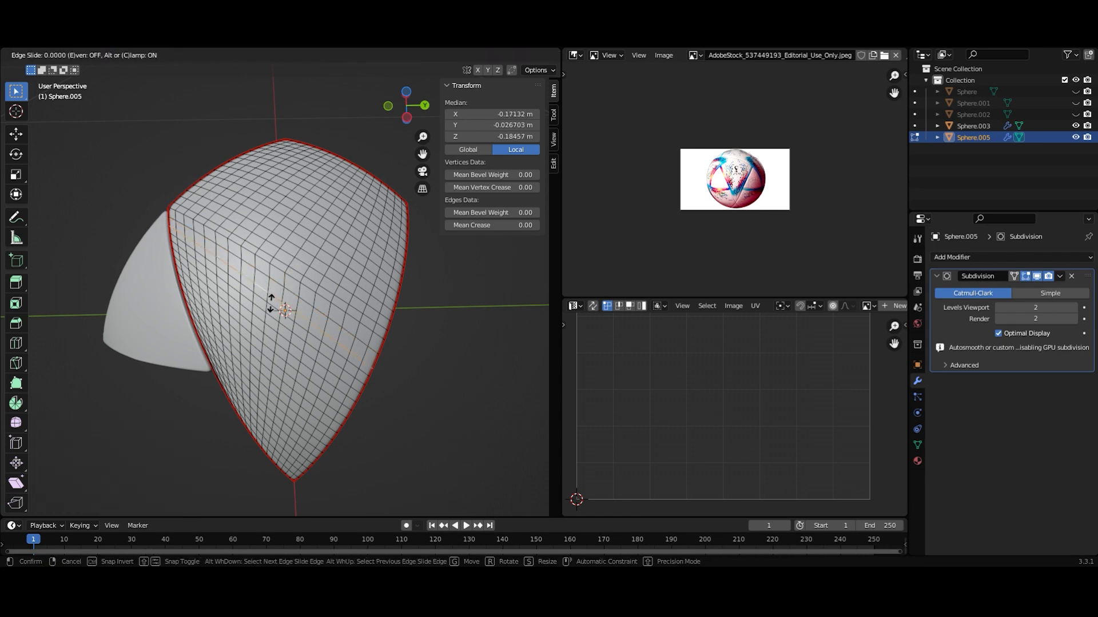
click(283, 282)
key(Tab)
click(434, 326)
scroll(429, 321, down, 3)
middle_drag(403, 306, 231, 407)
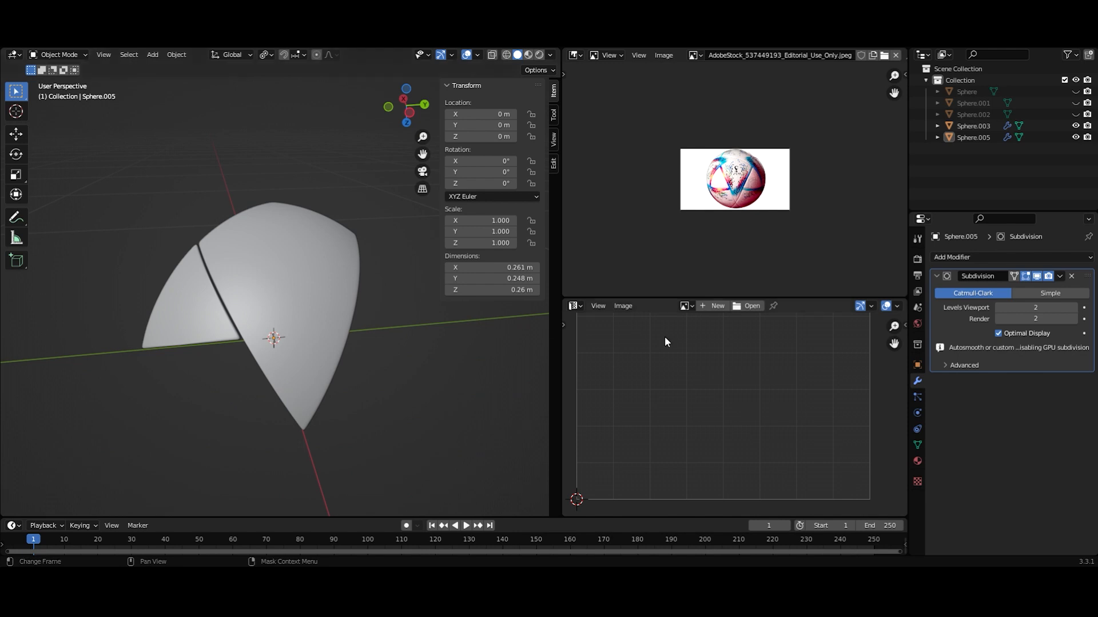
- Show the large panel's UV islands, and switch editing to the small triangular panel with its whole mesh selected
click(300, 307)
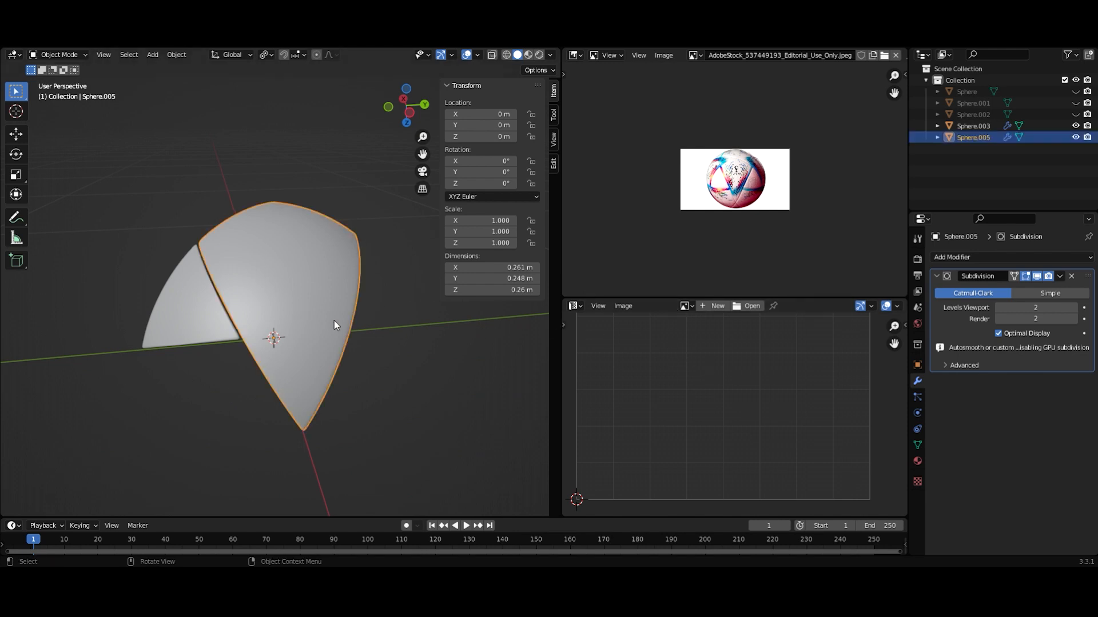
key(Tab)
key(a)
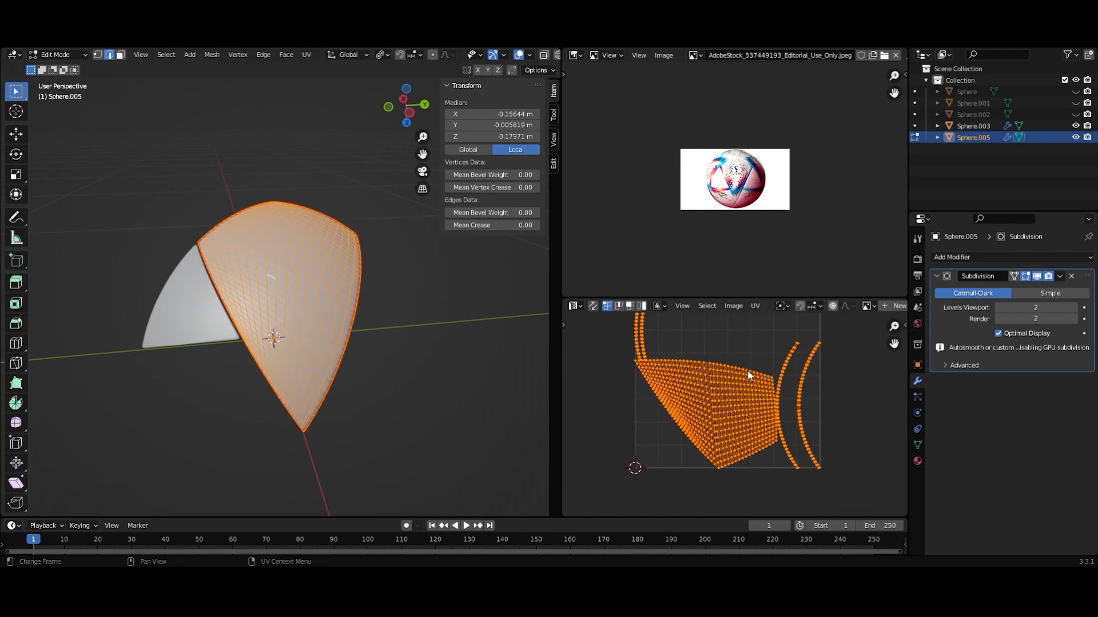
key(alt+q)
key(a)
scroll(209, 323, up, 2)
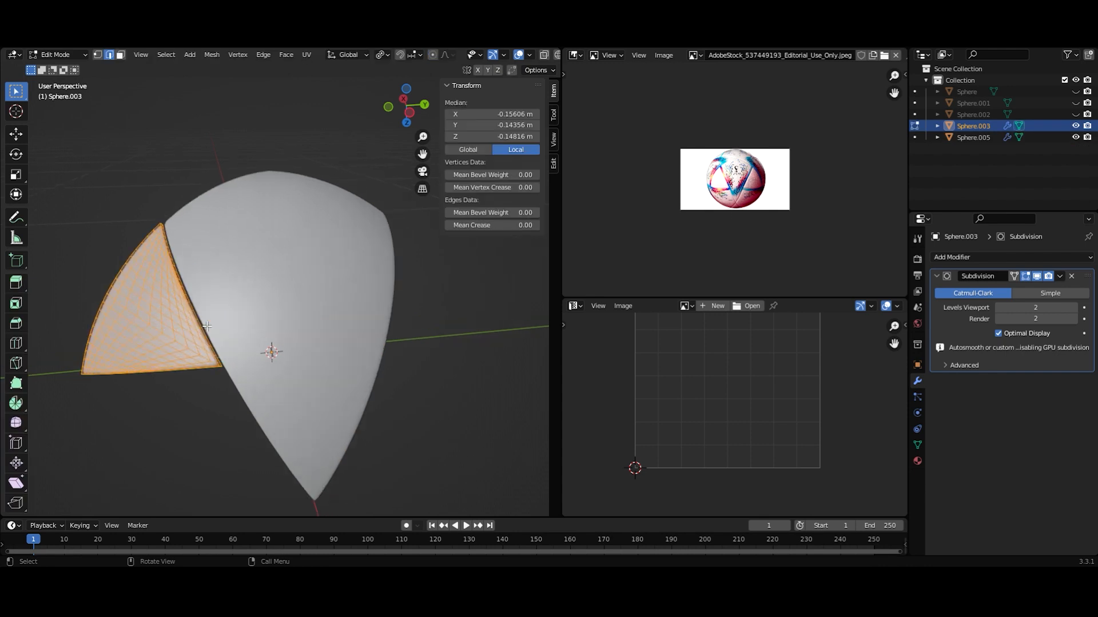
- Select the edge loops along the small triangular panel's outer rim and mark them as seams
middle_drag(209, 323, 338, 370)
scroll(299, 333, up, 4)
alt+click(336, 356)
scroll(299, 373, down, 2)
scroll(338, 370, up, 2)
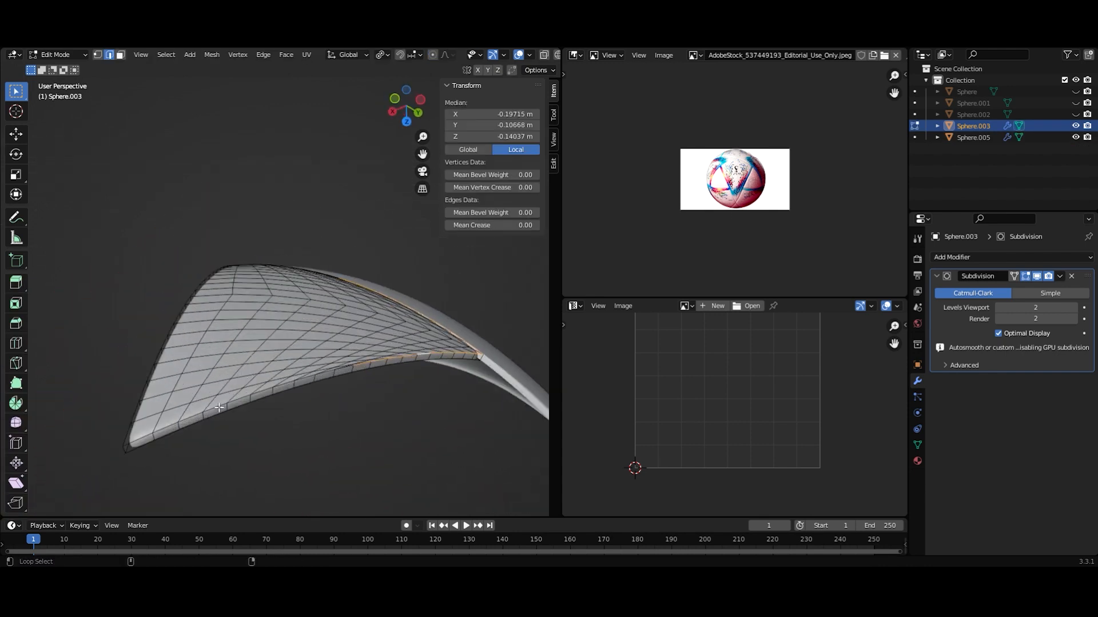
alt+shift+click(126, 437)
middle_drag(207, 298, 265, 392)
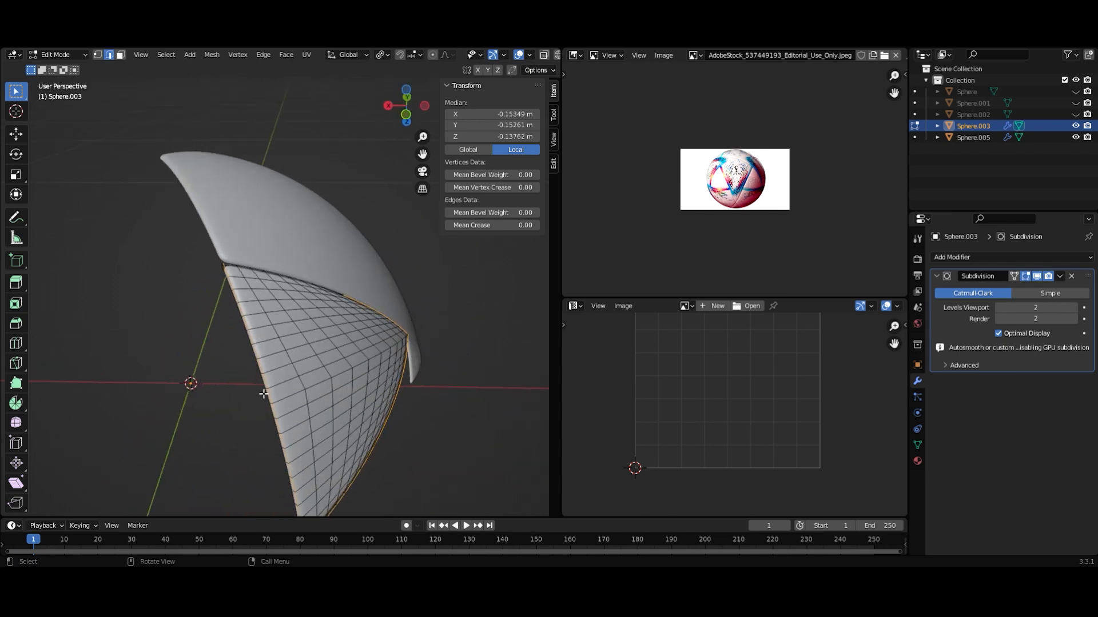
scroll(204, 248, up, 3)
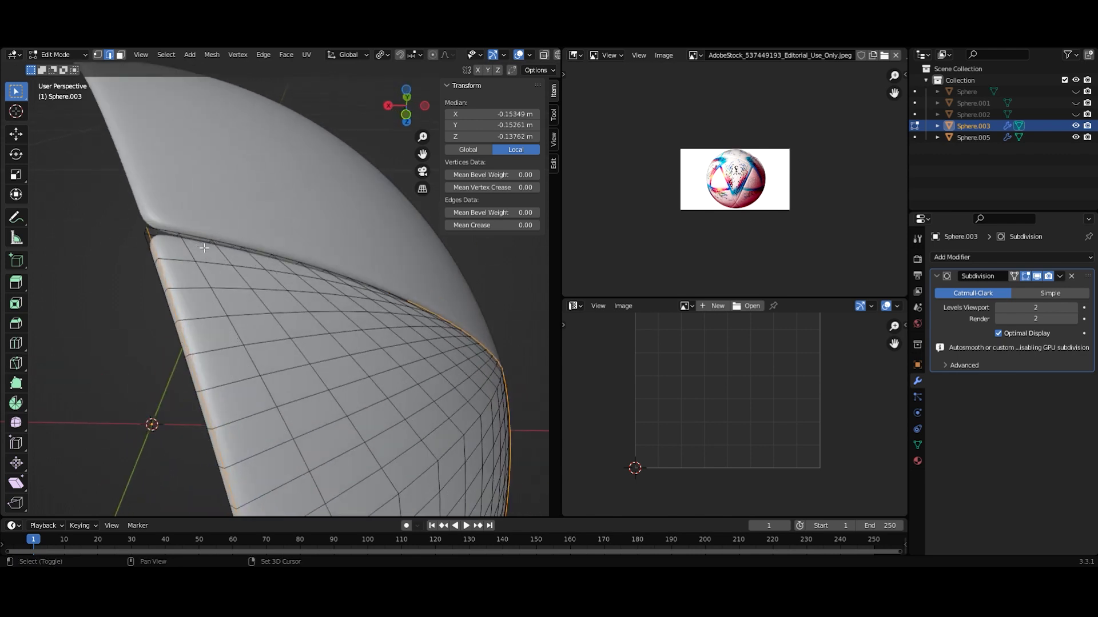
key(ctrl+e)
click(380, 253)
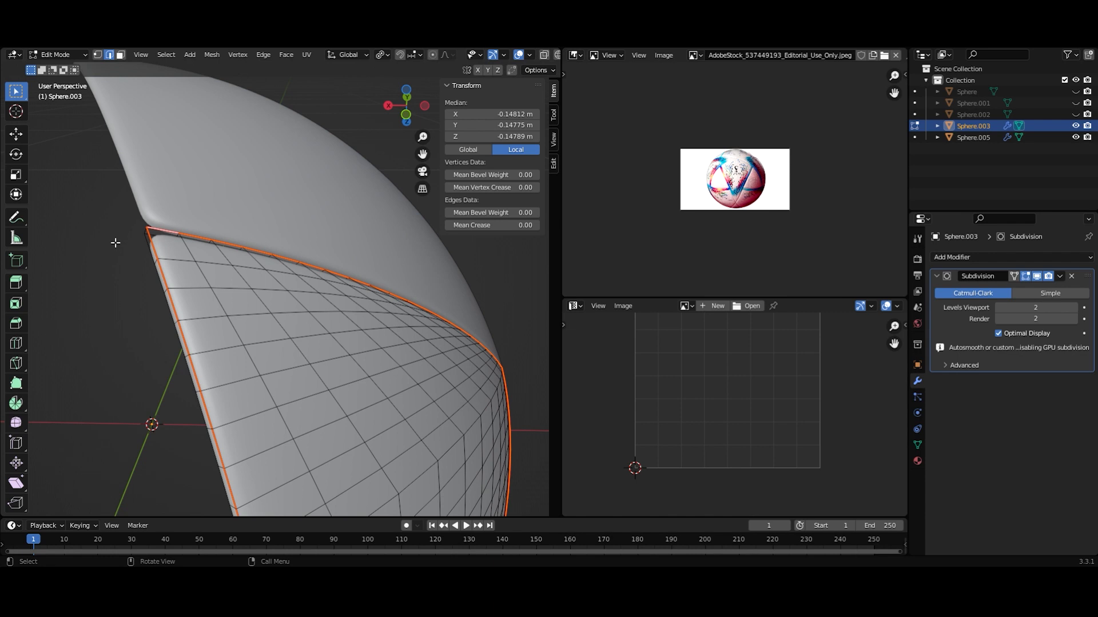
- Select the short rim edges at the small triangular panel's corners and mark them as seams
click(143, 230)
scroll(209, 298, down, 3)
middle_drag(212, 300, 184, 286)
middle_drag(184, 324, 206, 289)
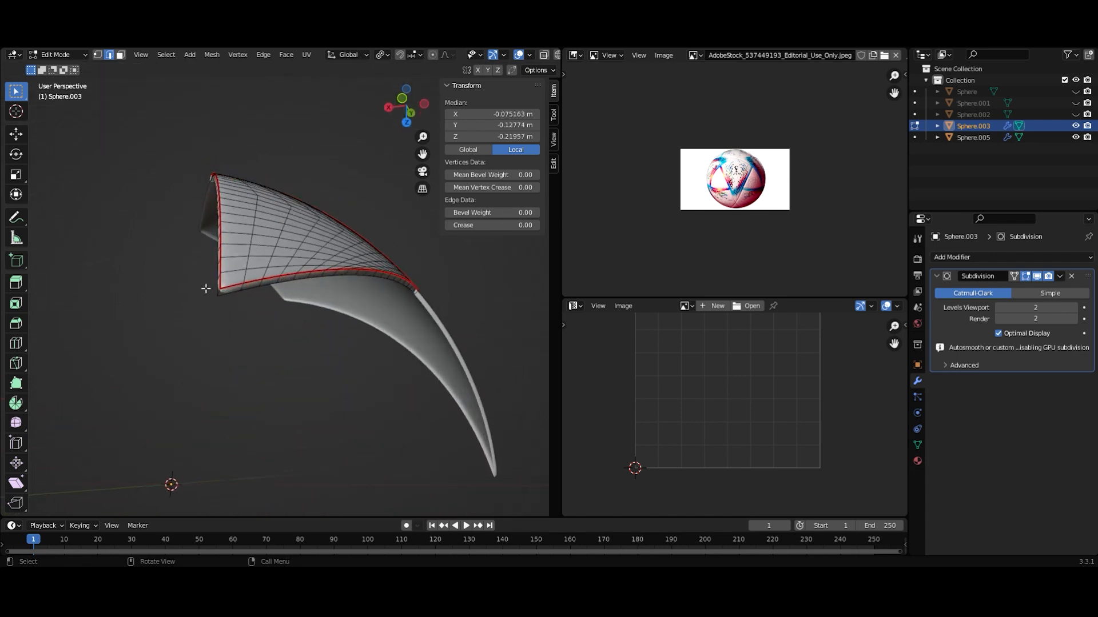
scroll(206, 289, up, 2)
middle_drag(336, 340, 256, 304)
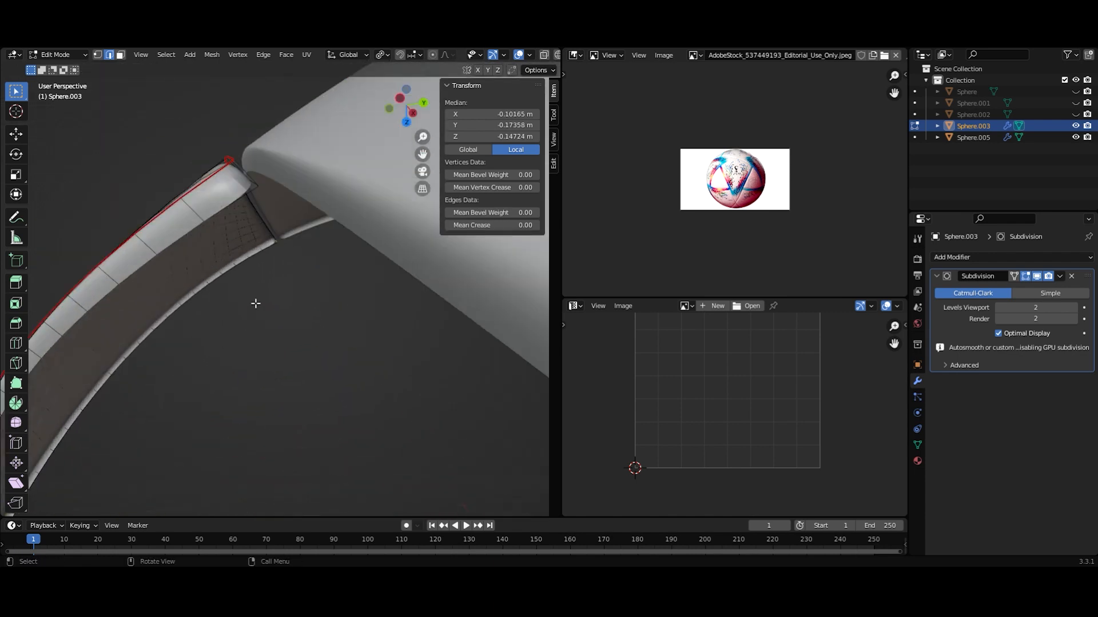
key(ctrl+e)
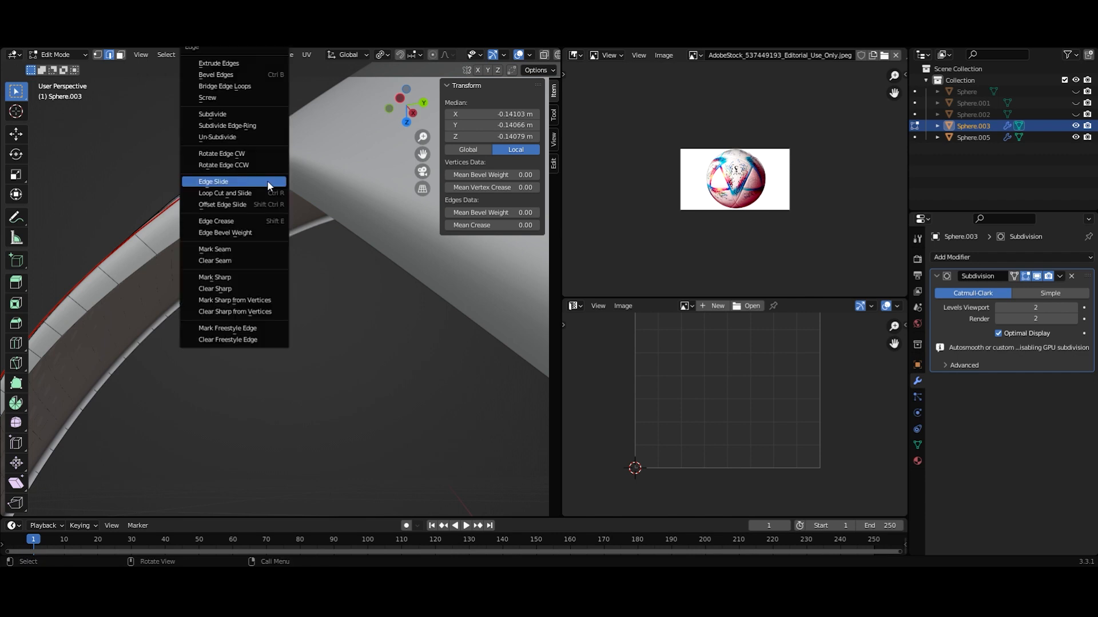
click(229, 250)
middle_drag(230, 251, 300, 306)
- Select the entire small triangular panel and unwrap its UVs along the marked seams
key(l)
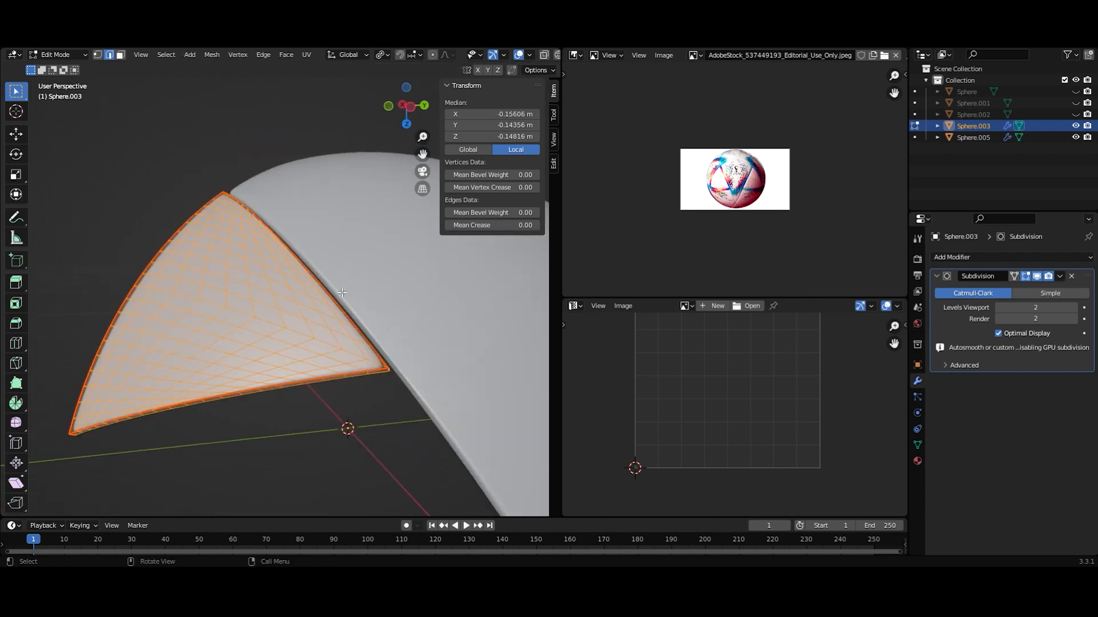
key(u)
click(350, 308)
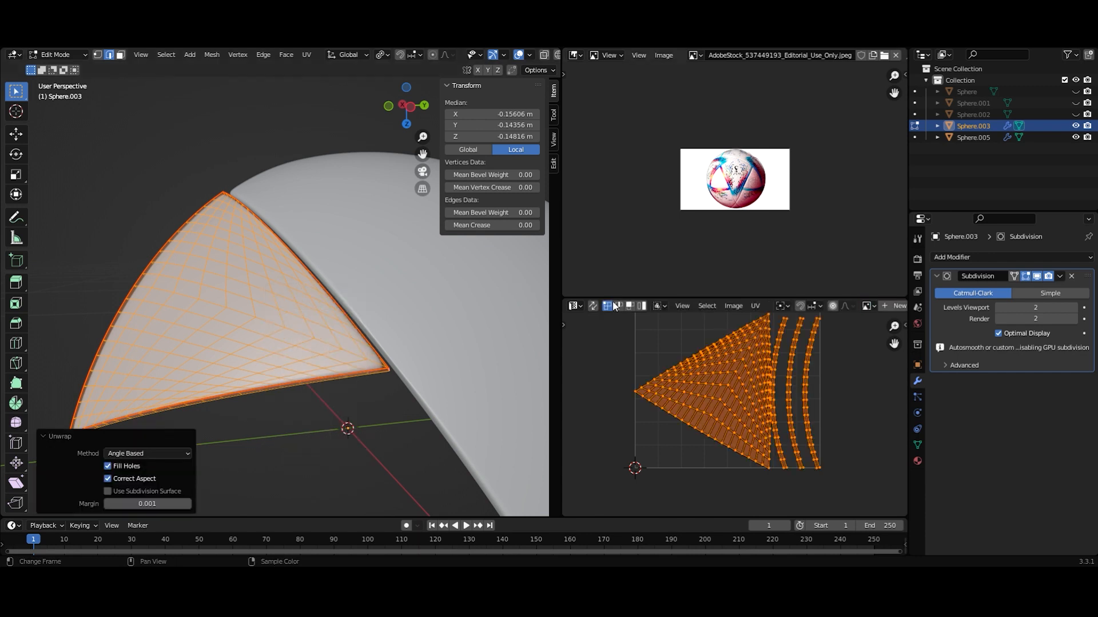
scroll(809, 429, up, 1)
scroll(807, 430, down, 3)
scroll(398, 335, down, 2)
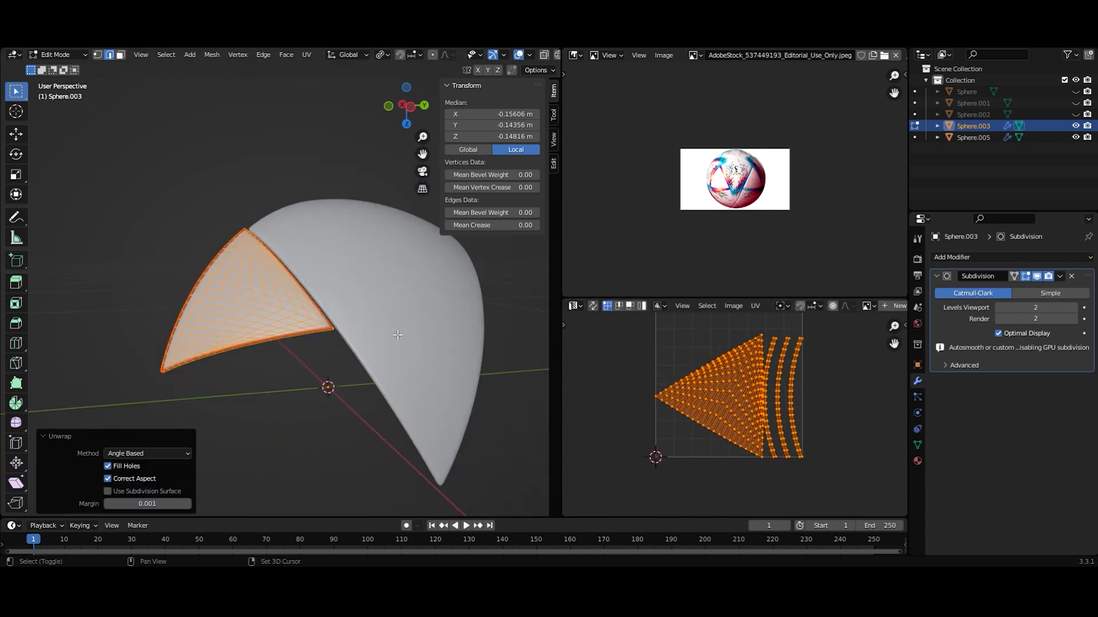
- Edit the large and small panels together and unwrap both into one shared UV layout
key(Tab)
shift+click(396, 311)
key(Tab)
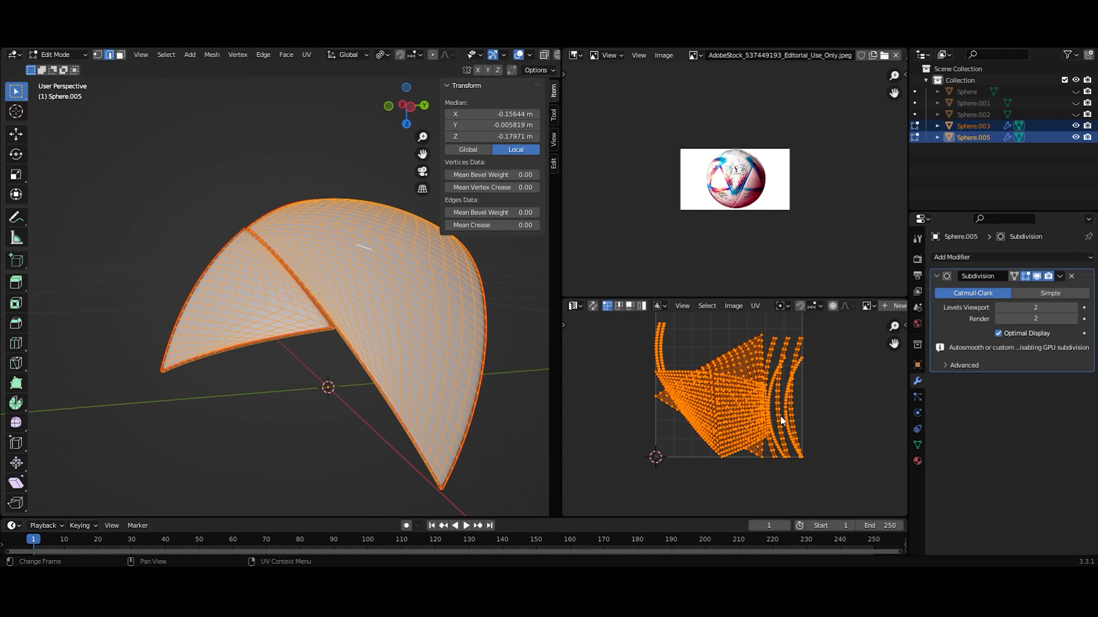
key(u)
click(787, 395)
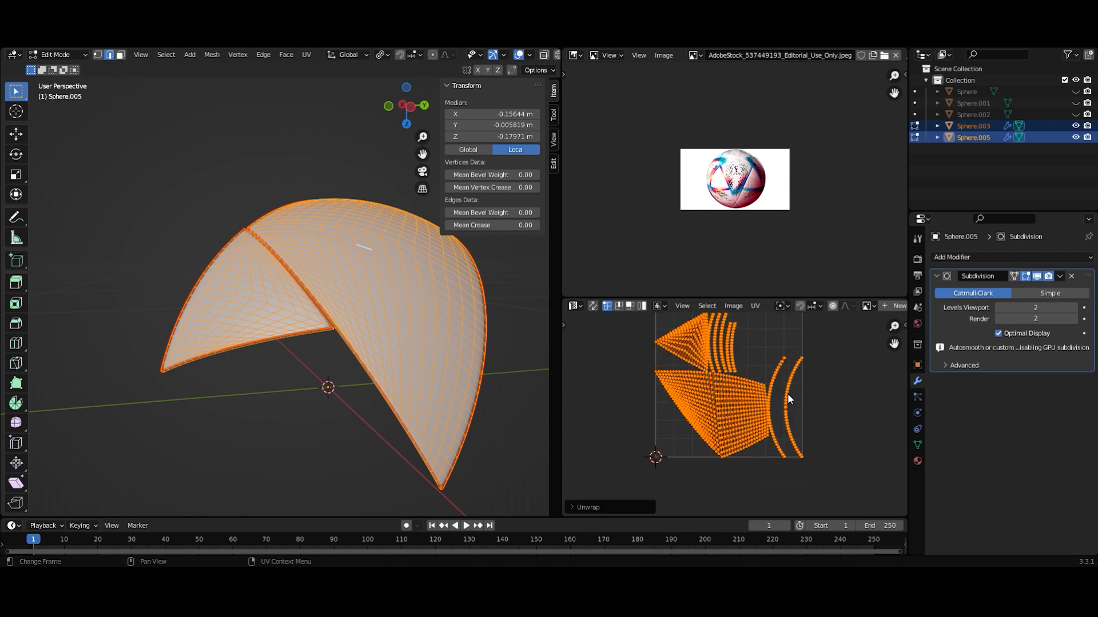
- Leave edit mode, select both panels, and reopen them for editing with their inner rims in view
key(Tab)
click(368, 389)
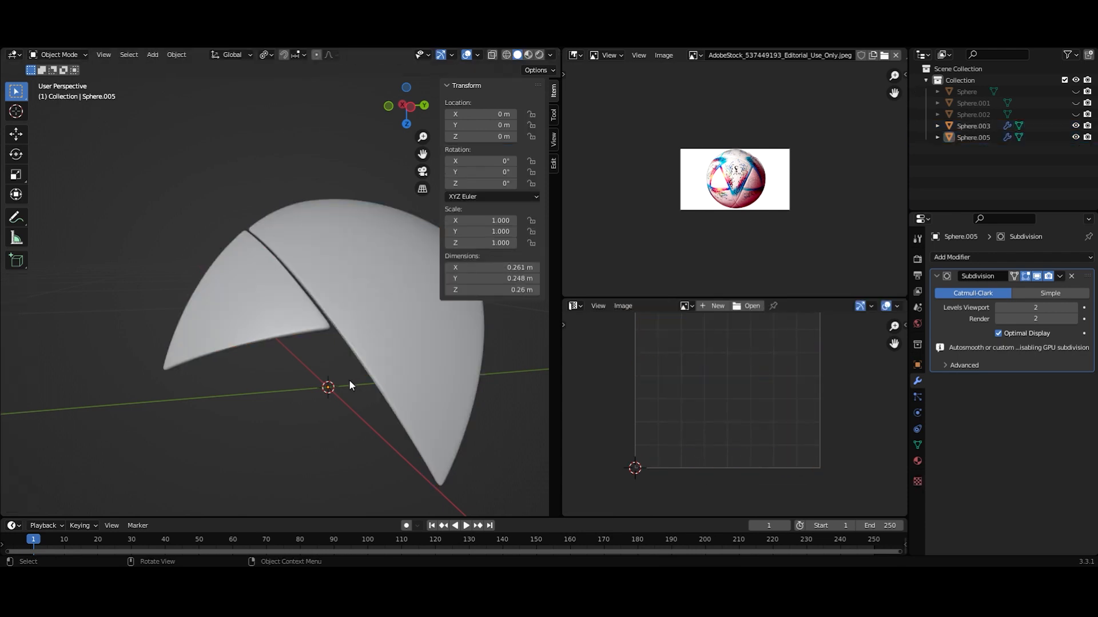
middle_drag(349, 379, 263, 390)
scroll(341, 367, up, 3)
key(a)
key(Tab)
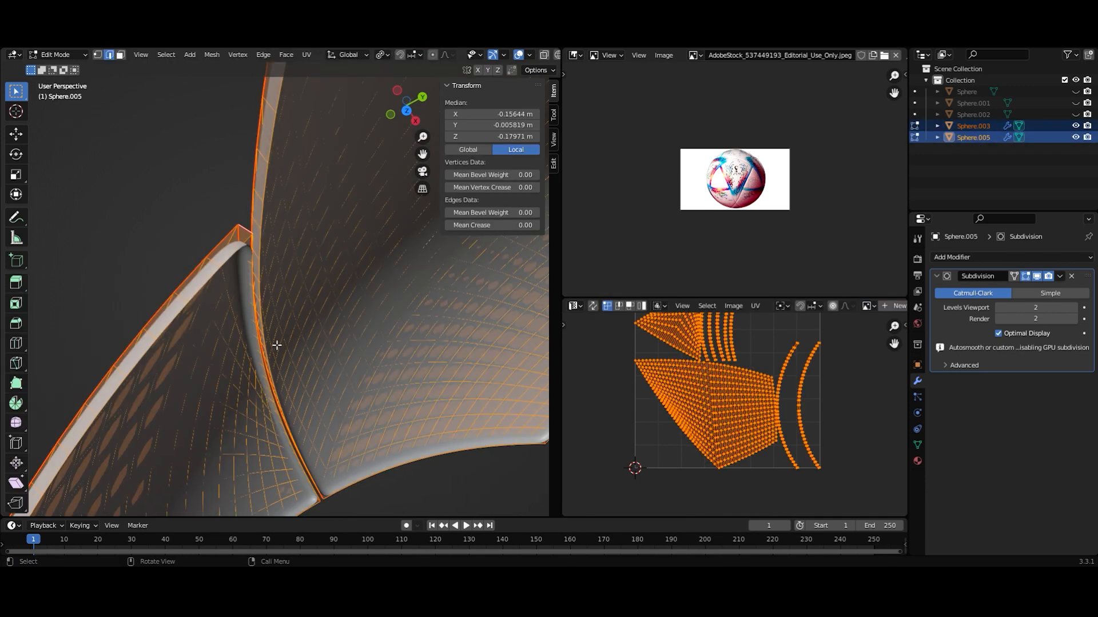
alt+click(266, 337)
key(alt+a)
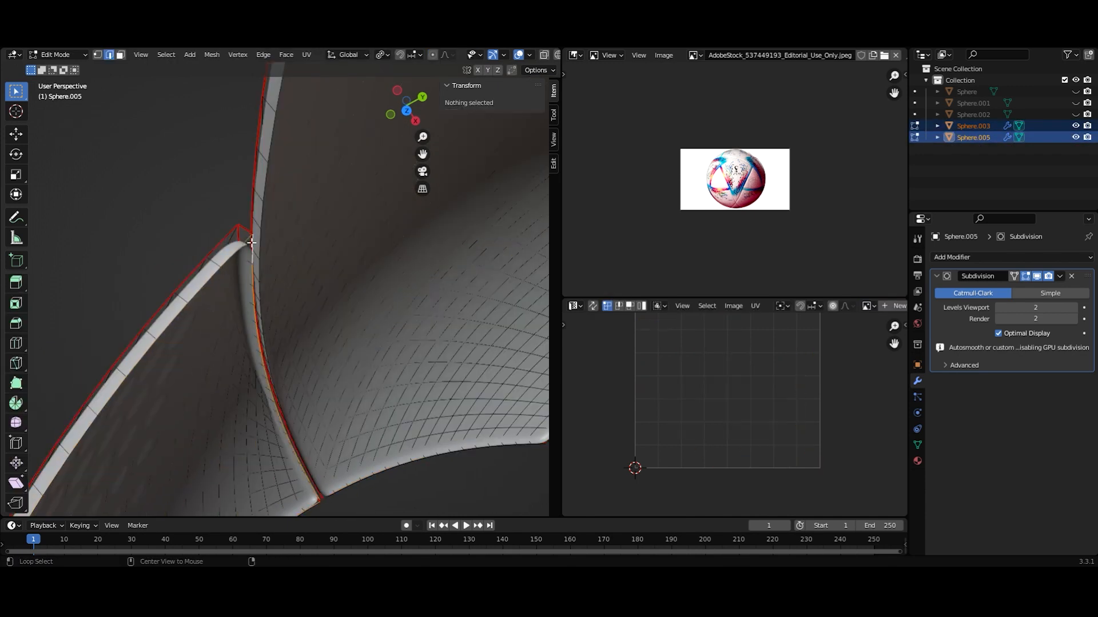
alt+click(254, 247)
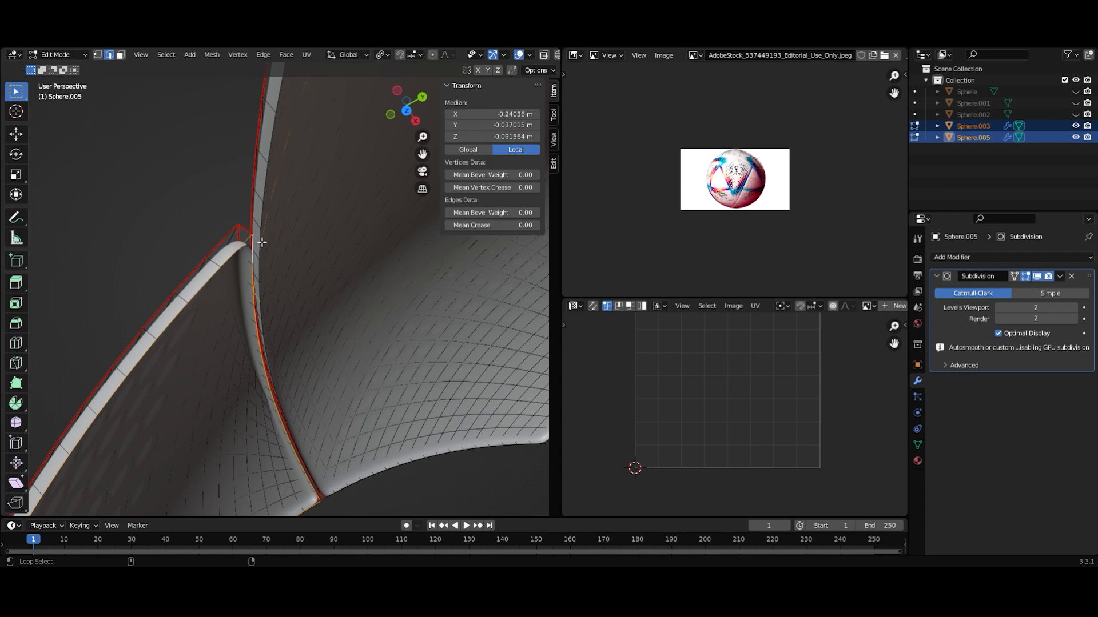
key(alt+a)
key(alt+z)
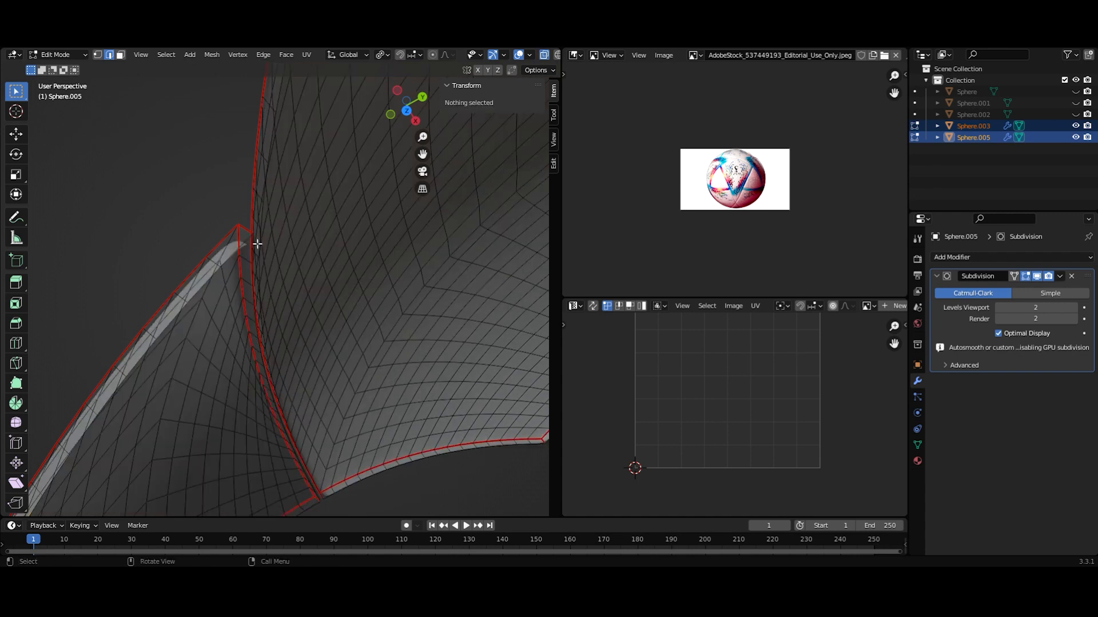
key(alt+z)
- Set the pivot point, scale the large panel's inner rim edge loop up to about 1.02, and exit edit mode
alt+click(258, 244)
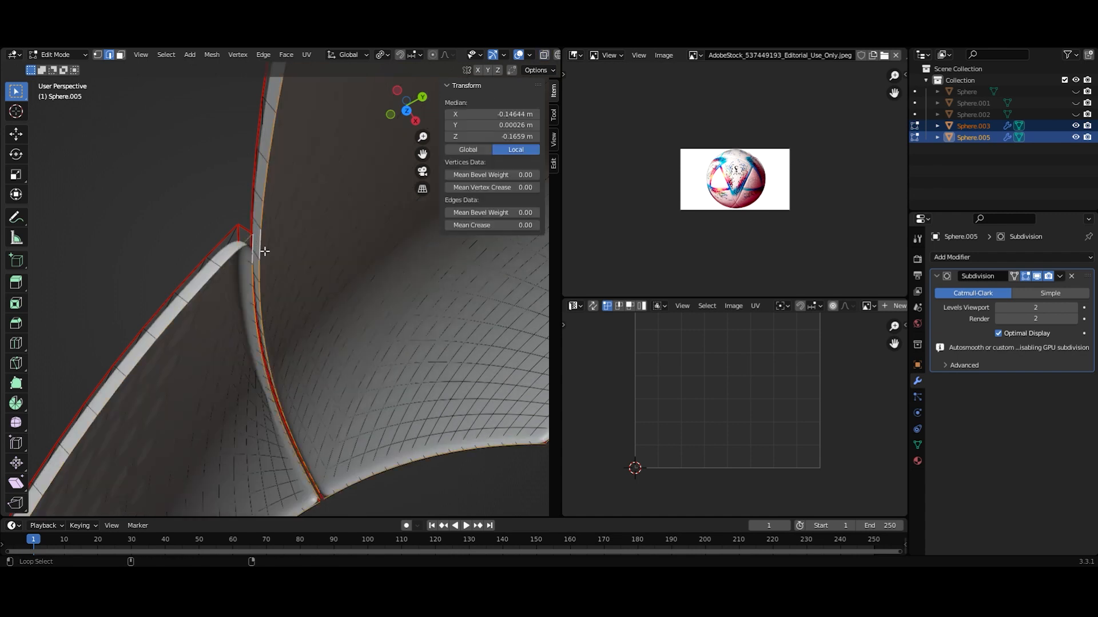
key(period)
click(416, 374)
key(s)
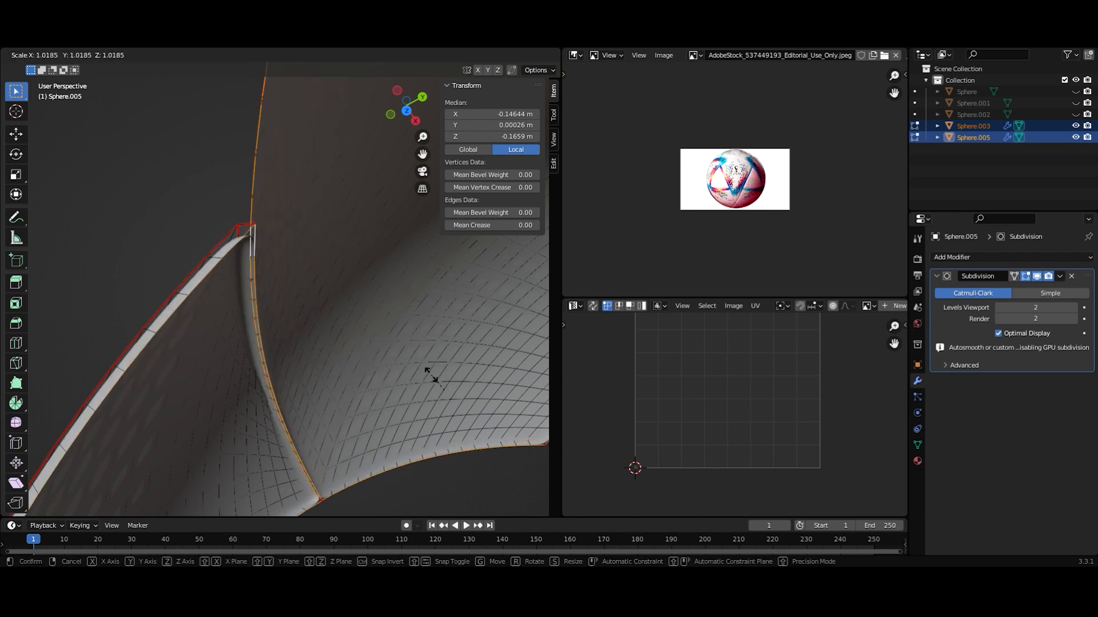
click(434, 375)
middle_drag(355, 358, 318, 294)
key(Tab)
click(367, 457)
scroll(281, 475, down, 2)
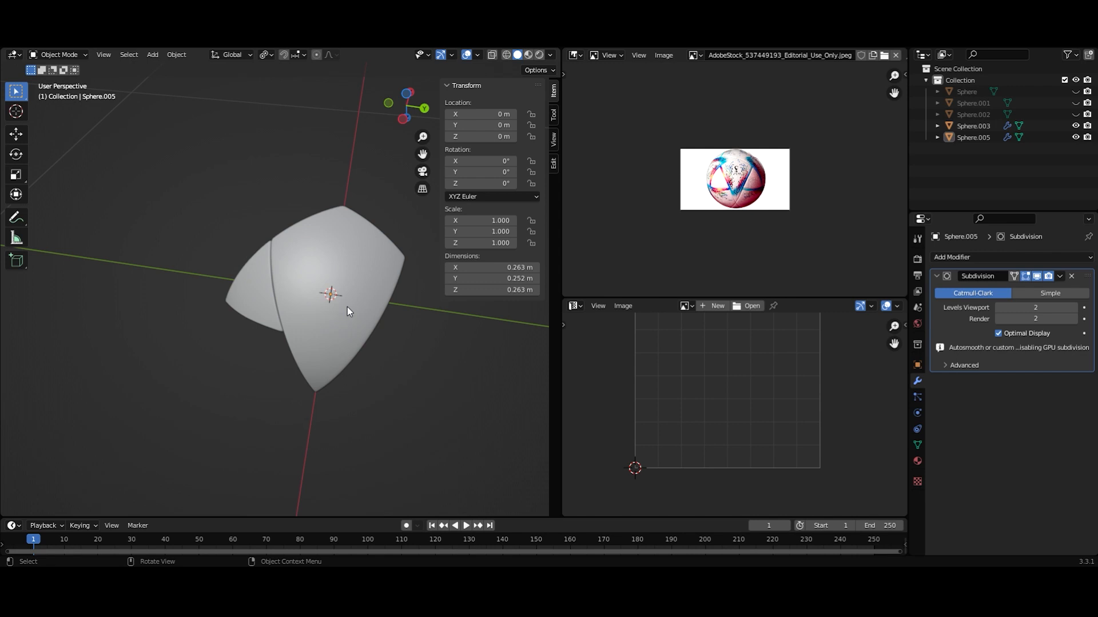
- Try duplicating the large panel with the copy rotated 90° about X and 90° about Y, and delete that copy
click(336, 304)
middle_drag(336, 304, 332, 328)
key(shift+d)
key(r)
key(z)
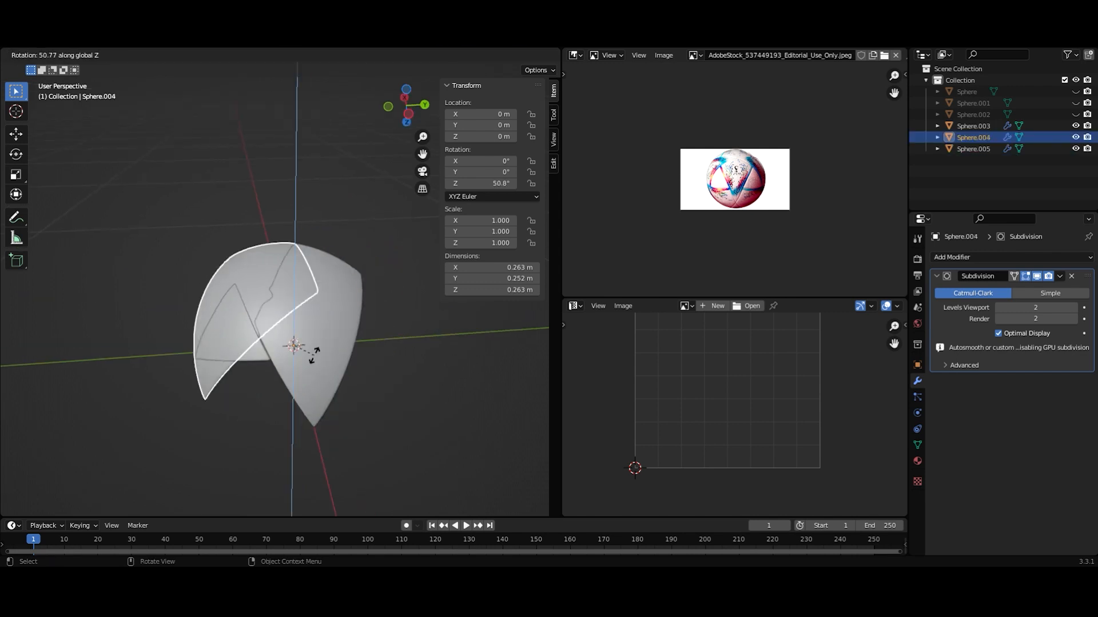
key(Escape)
text(rx90)
key(Return)
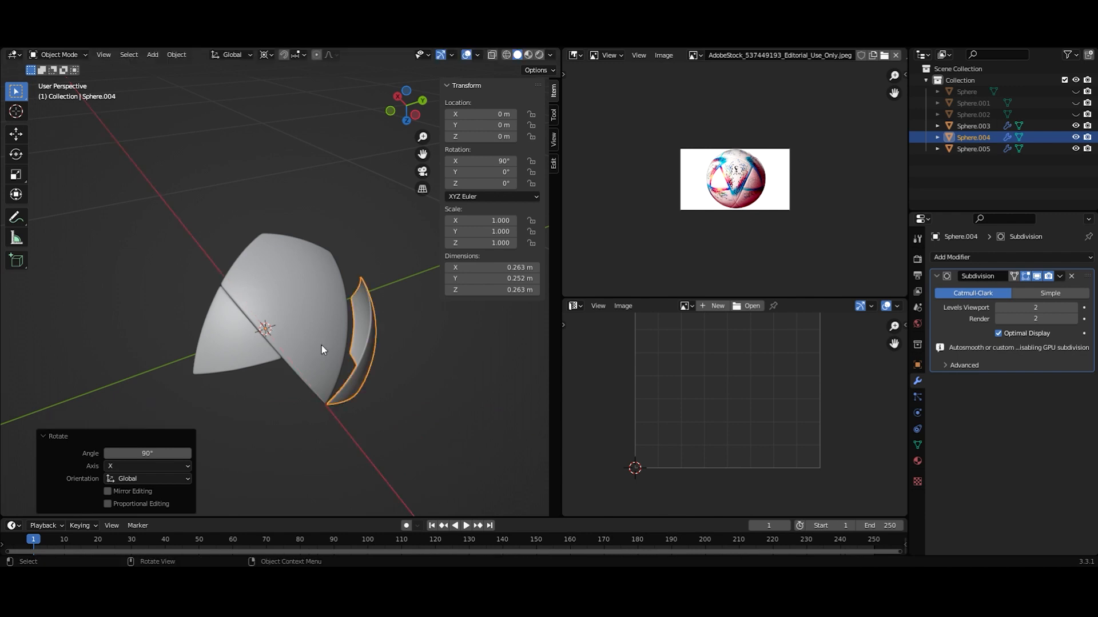
text(ry90)
key(Return)
middle_drag(321, 346, 435, 418)
key(Delete)
- Duplicate the large panel and rotate the copy to 90° about X and -90° about Y, beside the small panel
click(321, 339)
key(shift+d)
text(rx-90)
key(Return)
text(ry90)
key(Return)
text(rx90)
key(Return)
click(200, 310)
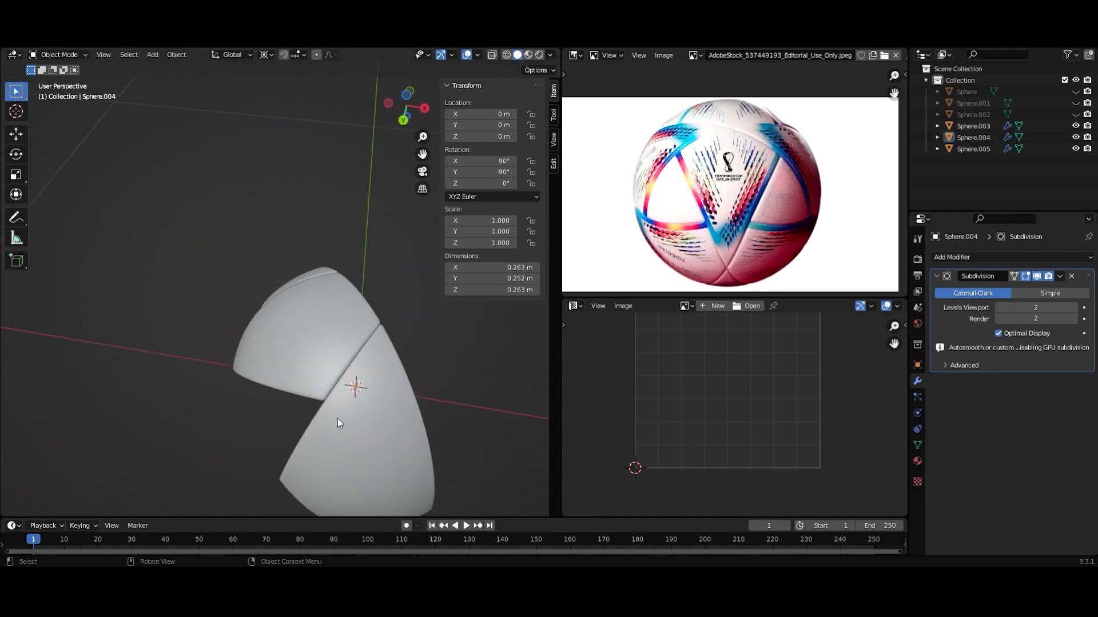
- Duplicate the rotated large panel and turn the copy 180° about the Z axis
middle_drag(337, 418, 430, 364)
click(430, 364)
key(shift+d)
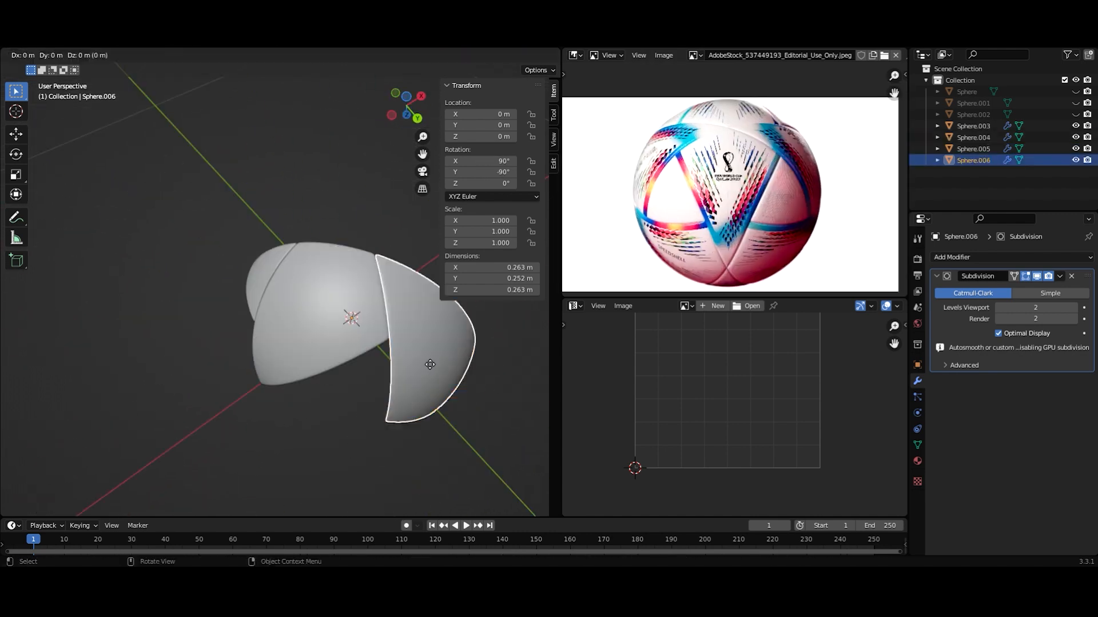
text(rz180)
key(Return)
click(204, 412)
middle_drag(204, 411, 228, 300)
- Duplicate the small triangular panel and mirror the copy by scaling it -1 along the Y axis
click(265, 343)
key(shift+d)
key(s)
key(x)
key(y)
key(minus)
key(1)
key(Return)
click(257, 375)
click(256, 349)
- Duplicate the original large panel together with both small triangular panels, and rotate the copies 180° about Z
click(227, 299)
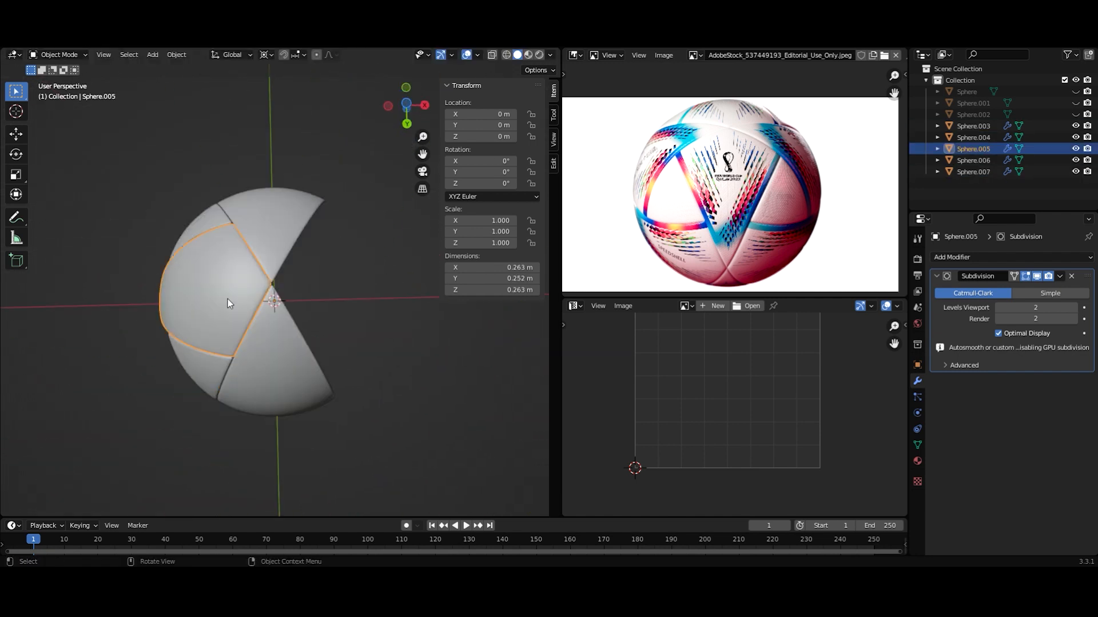
shift+click(207, 364)
shift+click(208, 240)
shift+click(205, 222)
key(shift+d)
key(r)
key(z)
key(1)
key(8)
key(0)
key(Return)
click(394, 412)
- Duplicate a rotated large panel on the half-built ball and rotate the copy -90° about the global Y axis
scroll(395, 412, down, 4)
middle_drag(394, 412, 286, 367)
scroll(287, 367, up, 2)
scroll(297, 367, down, 3)
click(329, 349)
scroll(355, 382, up, 2)
key(shift+d)
key(r)
key(x)
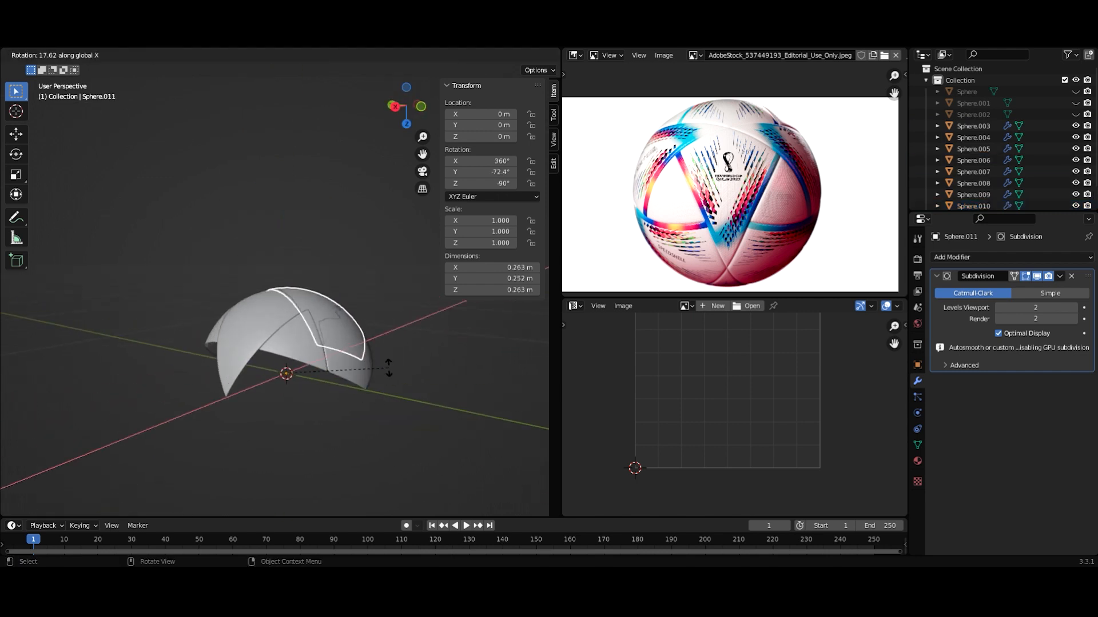
key(y)
key(minus)
key(9)
key(0)
key(Return)
- Rotate the new large panel copy 90° about the Z axis
scroll(474, 446, down, 3)
middle_drag(373, 412, 320, 378)
scroll(461, 423, up, 2)
key(r)
key(z)
key(9)
key(0)
key(Return)
- Duplicate a large panel on the open side of the ball and turn the copy 180° about X
click(314, 405)
key(shift+d)
key(r)
key(x)
key(1)
key(8)
key(0)
key(Return)
- Duplicate the neighbouring panel as well and turn its copy 180° about the X axis
click(297, 366)
key(shift+d)
key(r)
key(x)
key(1)
key(8)
key(0)
key(Return)
- Duplicate two small triangular panels together and rotate the copies 180° about the X axis
scroll(321, 378, down, 2)
click(346, 429)
middle_drag(345, 428, 354, 447)
click(247, 318)
shift+click(316, 320)
key(shift+d)
key(r)
key(z)
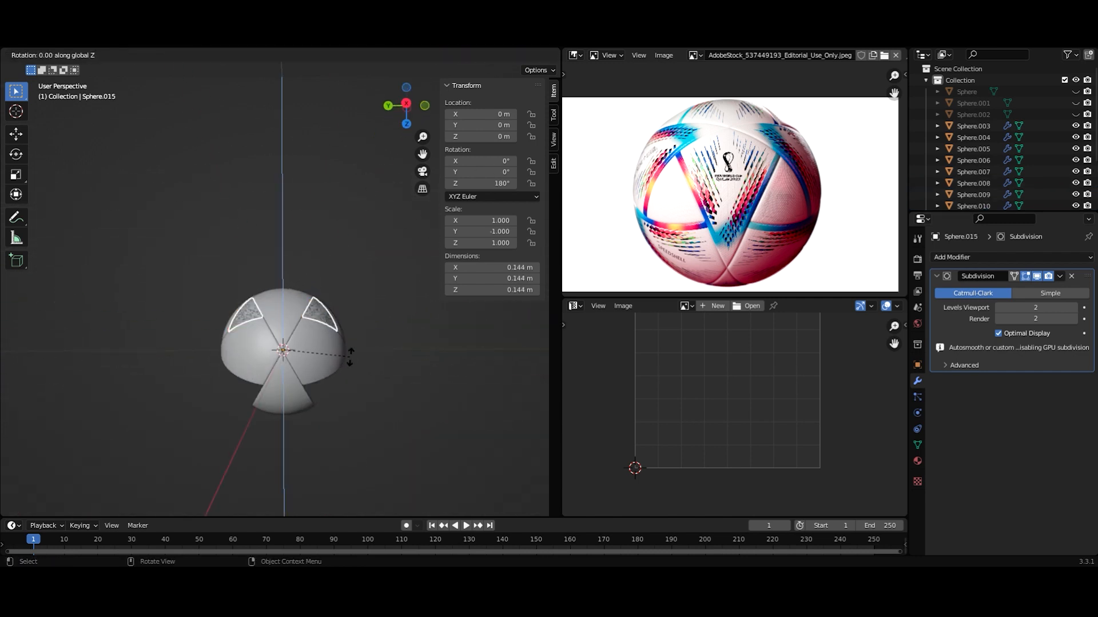
key(x)
key(1)
key(8)
key(0)
key(Return)
- Duplicate another panel facing the view and rotate its copy 180° about the Z axis
middle_drag(350, 355, 290, 368)
scroll(290, 368, down, 2)
click(291, 368)
key(shift+d)
key(r)
key(z)
key(1)
key(8)
key(0)
key(Return)
- Select a panel beside the remaining gap, duplicate it and rotate the copy 180° about the Y axis
click(395, 371)
middle_drag(395, 372, 153, 357)
scroll(287, 342, up, 2)
click(287, 342)
scroll(287, 342, down, 3)
click(219, 308)
key(shift+d)
key(r)
key(y)
key(1)
key(8)
key(0)
key(Return)
- Duplicate the panel just rotated about Y and turn the new copy 180° about Z
key(shift+d)
key(r)
key(z)
key(1)
key(8)
key(0)
key(Return)
- Select a different panel, duplicate it and rotate the copy 180° about the Z axis
click(258, 326)
scroll(296, 331, up, 3)
key(shift+d)
key(r)
key(z)
key(1)
key(8)
key(0)
right_click(357, 347)
key(r)
key(z)
key(1)
key(8)
key(0)
key(Return)
- Duplicate the latest panel copy and rotate the duplicate 180° about the X axis
key(shift+d)
key(r)
key(x)
key(1)
key(8)
key(0)
key(Return)
- Duplicate the panel just turned about X and rotate the new copy 180° about Z
key(shift+d)
key(r)
key(z)
key(1)
key(8)
key(0)
key(Return)
- Select every panel of the assembled ball and try to apply their transforms
middle_drag(277, 352, 390, 390)
key(a)
key(KP_Decimal)
scroll(372, 426, down, 4)
middle_drag(335, 455, 343, 246)
key(ctrl+a)
click(348, 358)
scroll(264, 369, down, 3)
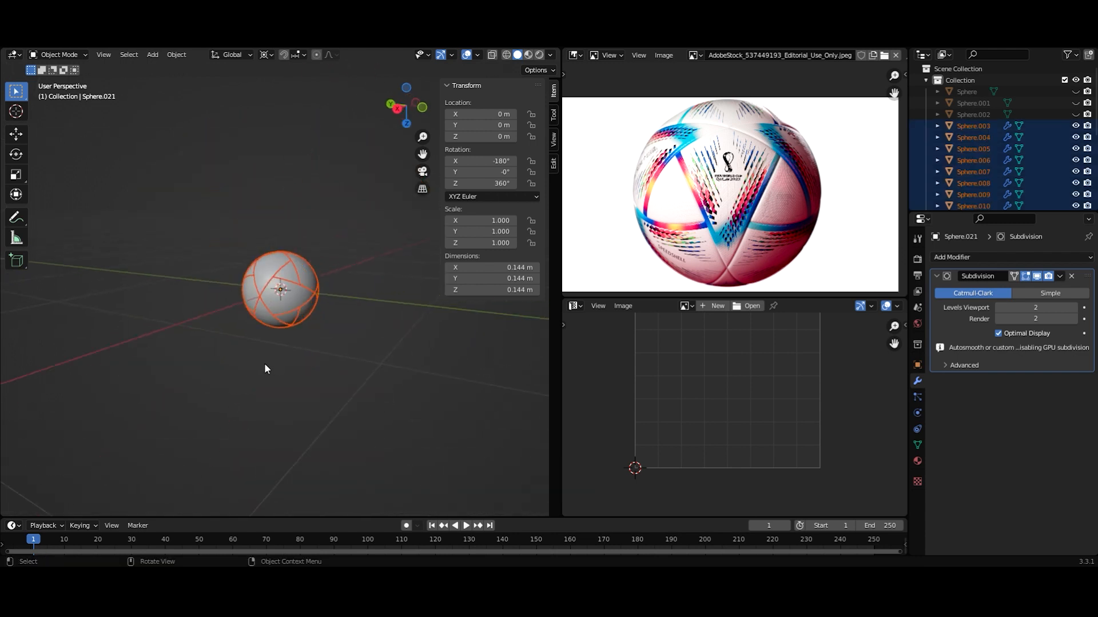
- Inspect the assembled ball and the rotation and scale values of individual small triangular panels
key(KP_1)
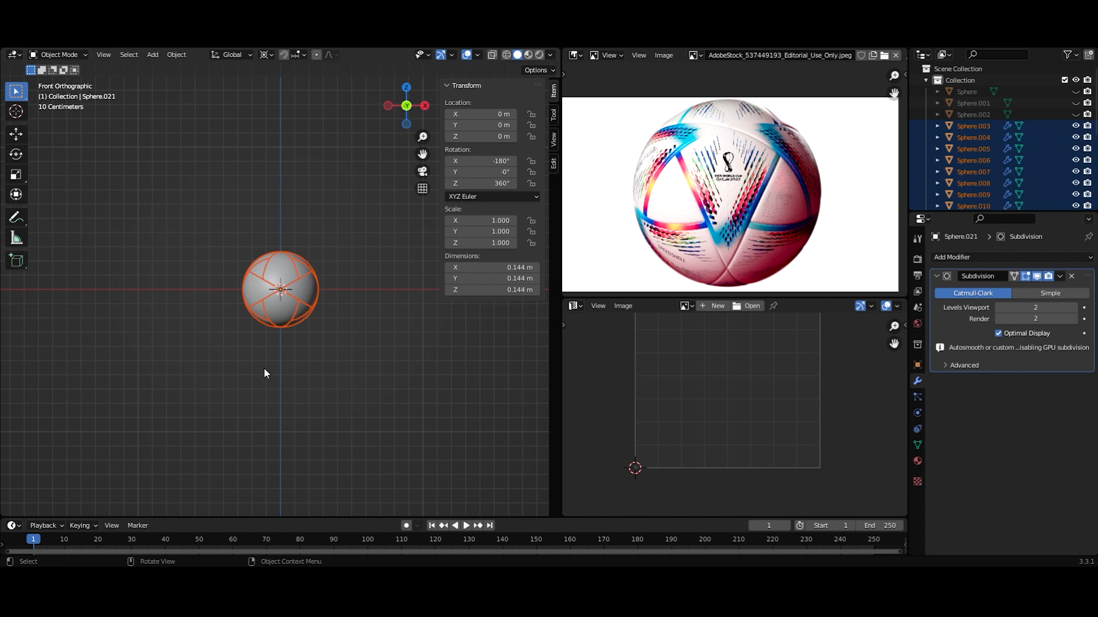
middle_drag(265, 373, 228, 373)
scroll(298, 327, up, 4)
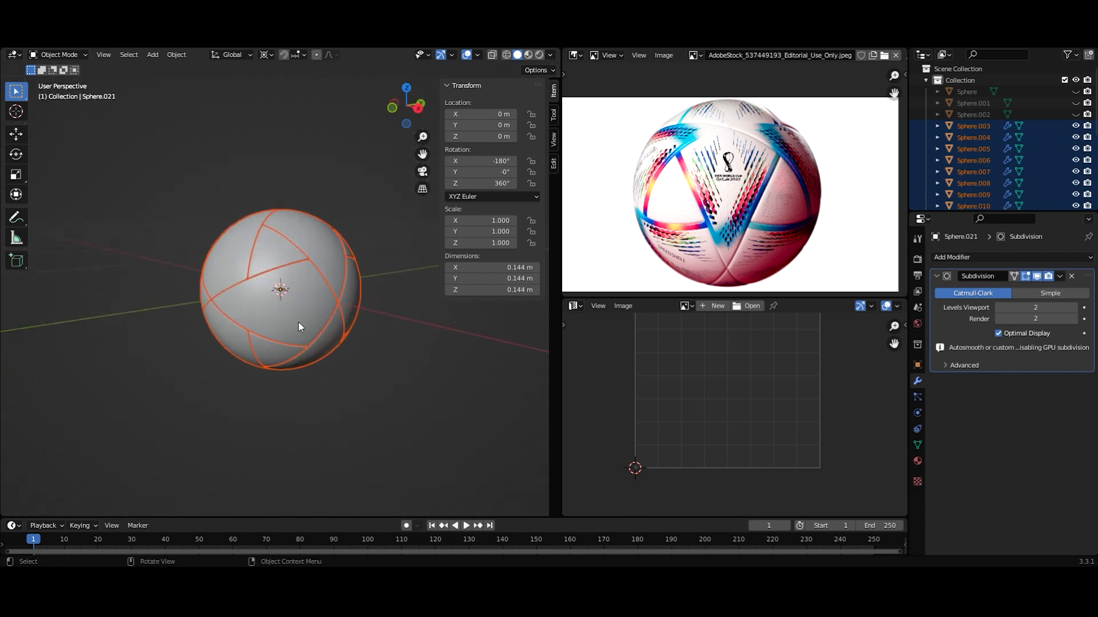
middle_drag(299, 327, 310, 362)
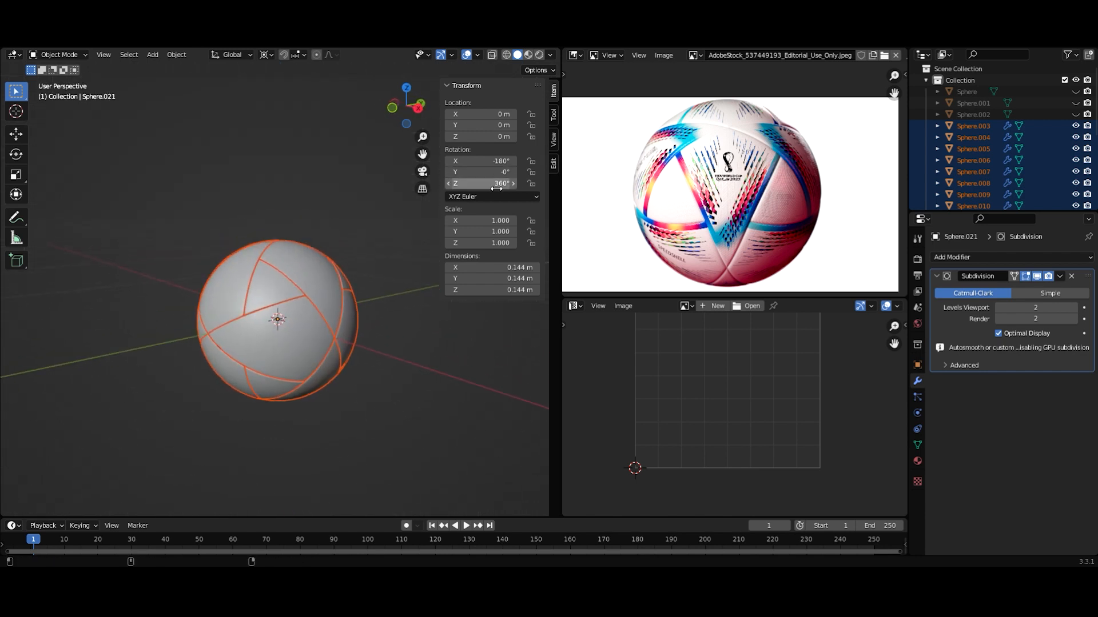
click(290, 303)
click(222, 294)
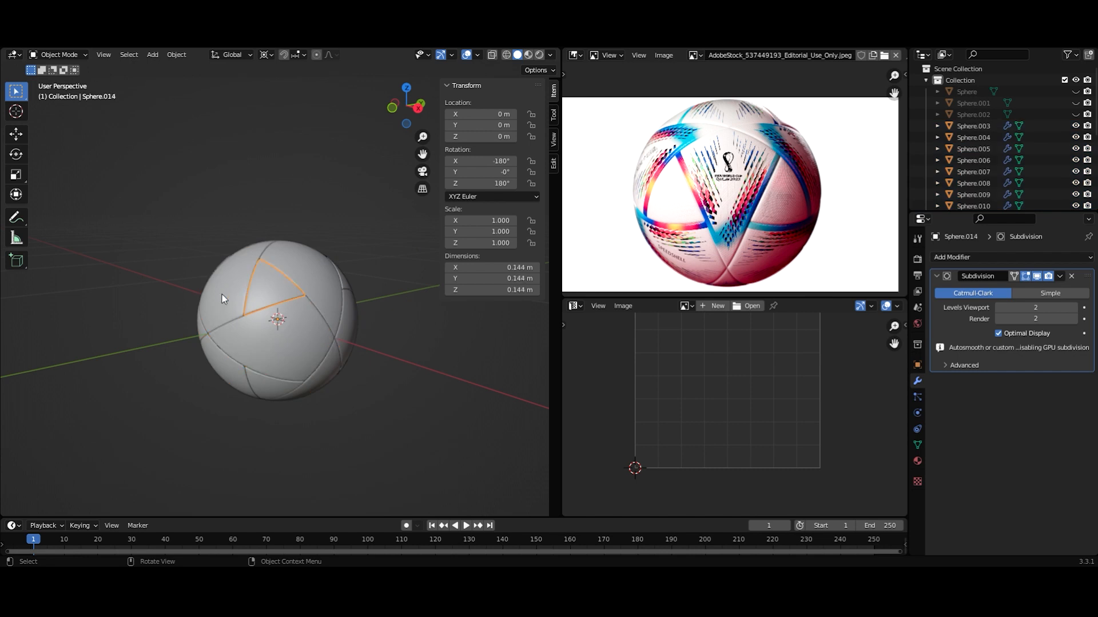
mouse_move(324, 297)
middle_down()
mouse_move(308, 318)
mouse_move(315, 302)
middle_up()
click(317, 302)
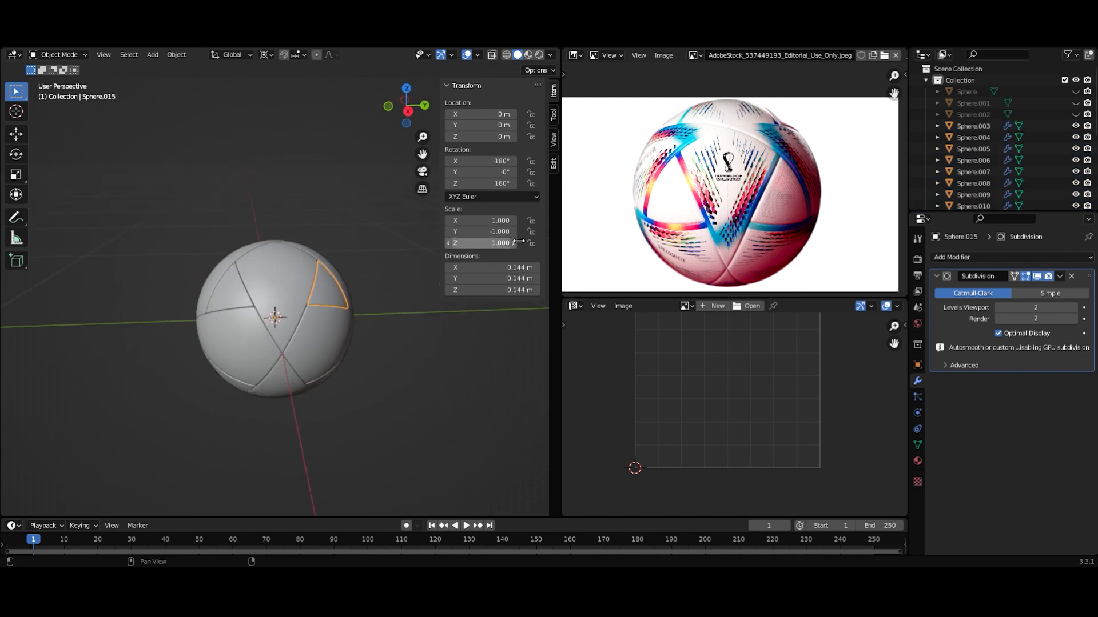
- Select all the ball's panels together, apply their rotation and scale, and clear the selection
drag(118, 218, 372, 441)
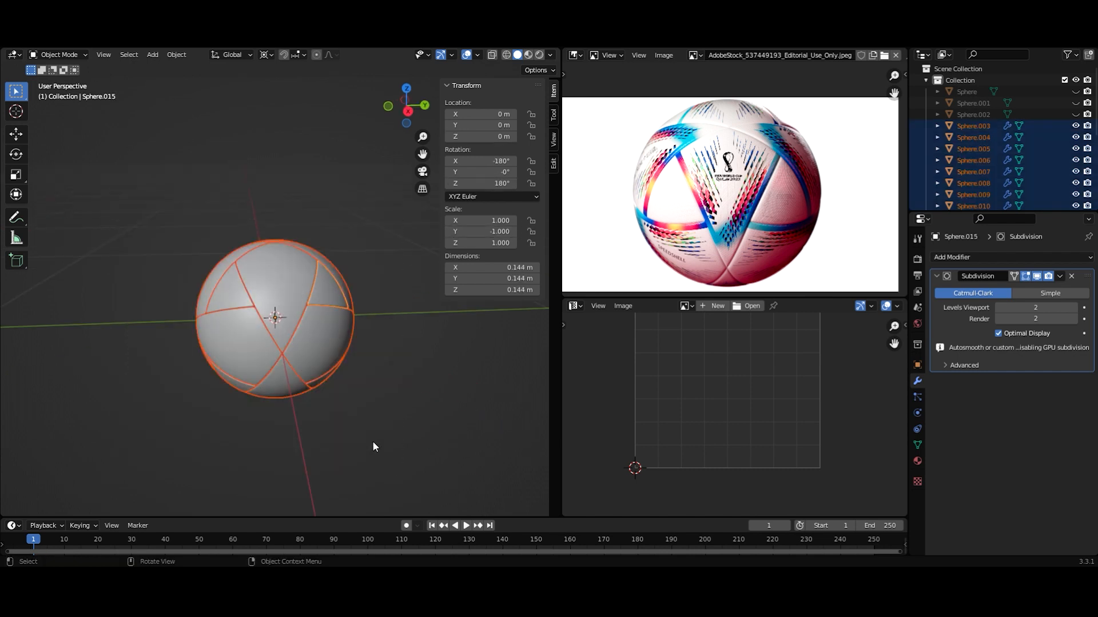
scroll(287, 387, down, 4)
middle_drag(287, 387, 335, 359)
scroll(350, 377, up, 4)
key(ctrl+a)
click(355, 370)
scroll(355, 372, down, 3)
click(279, 370)
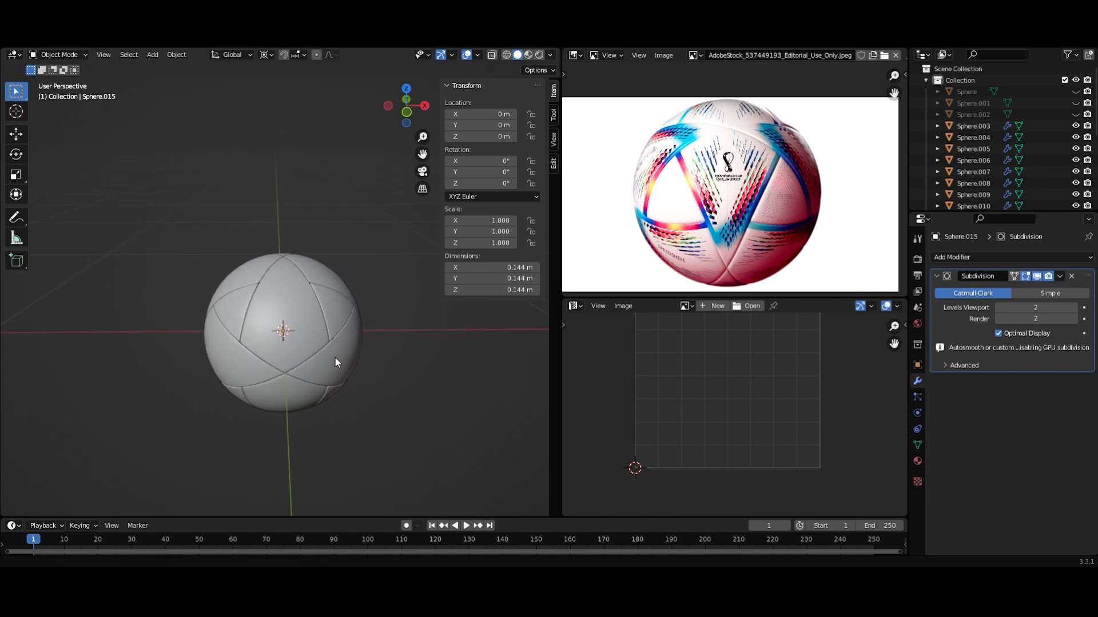